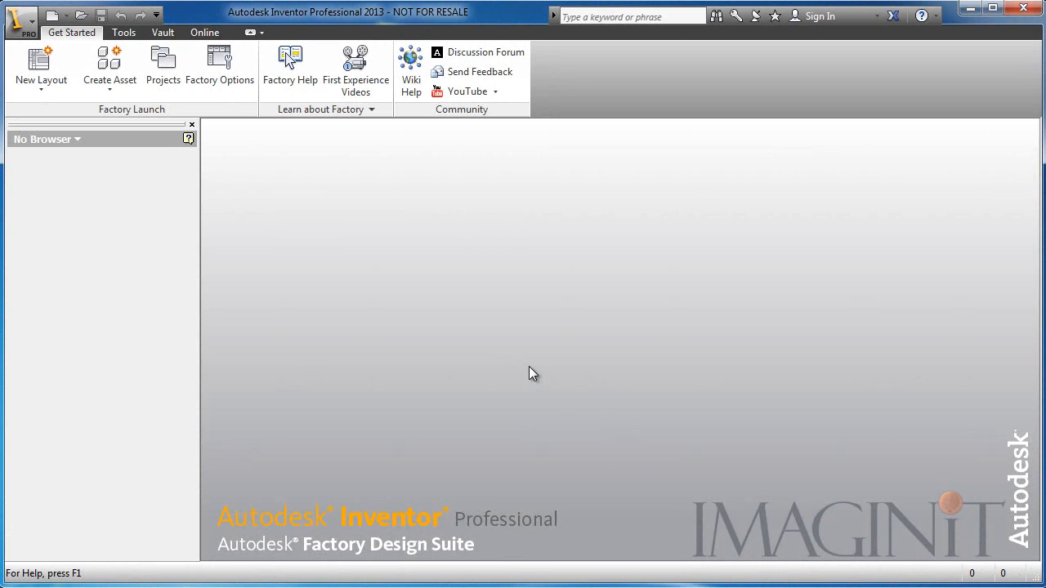
# Create a new part from the Standard.ipt template and start a 2D sketch on the front origin plane
pyautogui.click(52, 16)
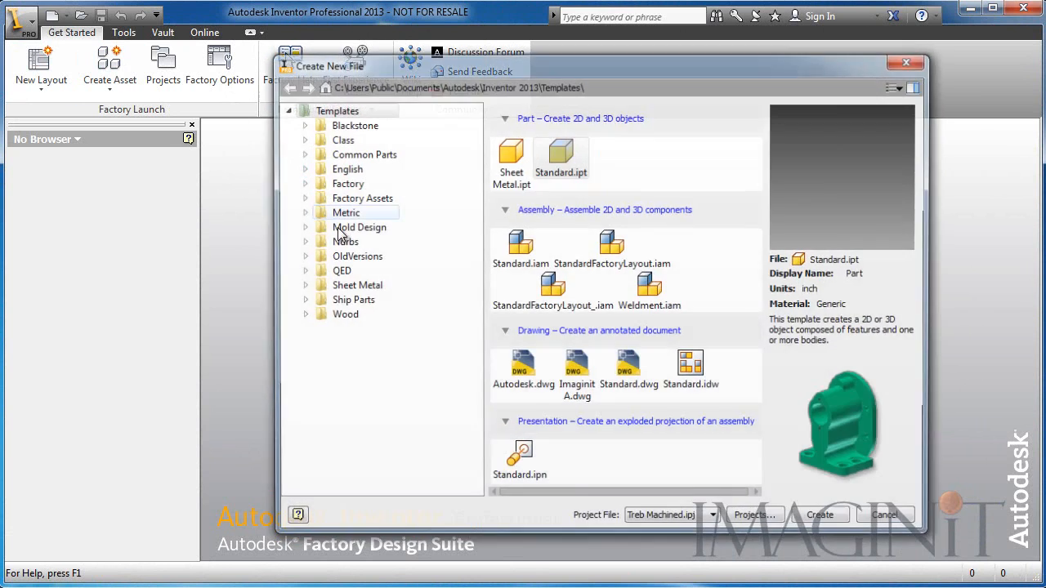
pyautogui.doubleClick(560, 157)
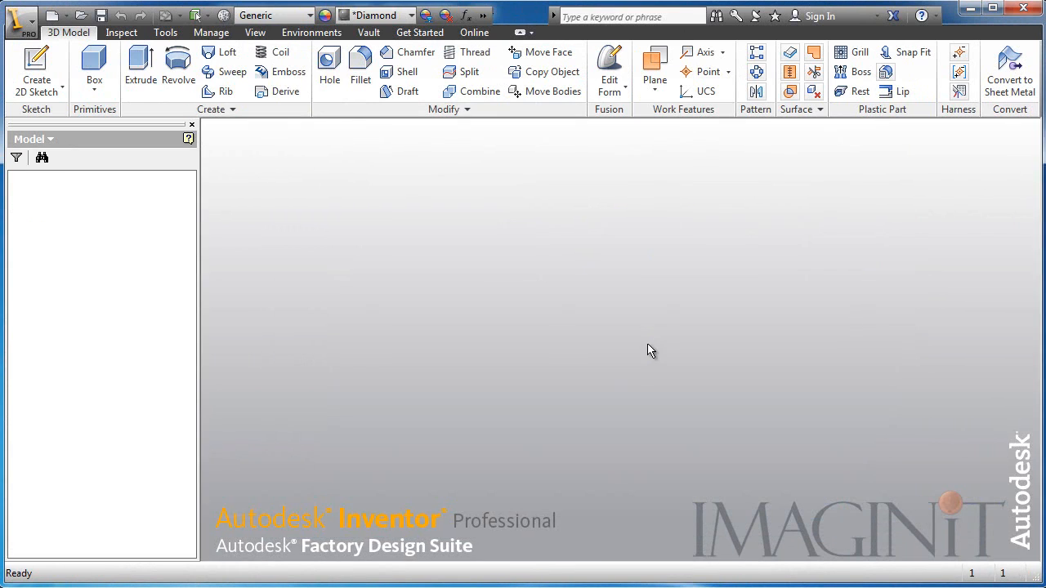
pyautogui.click(36, 74)
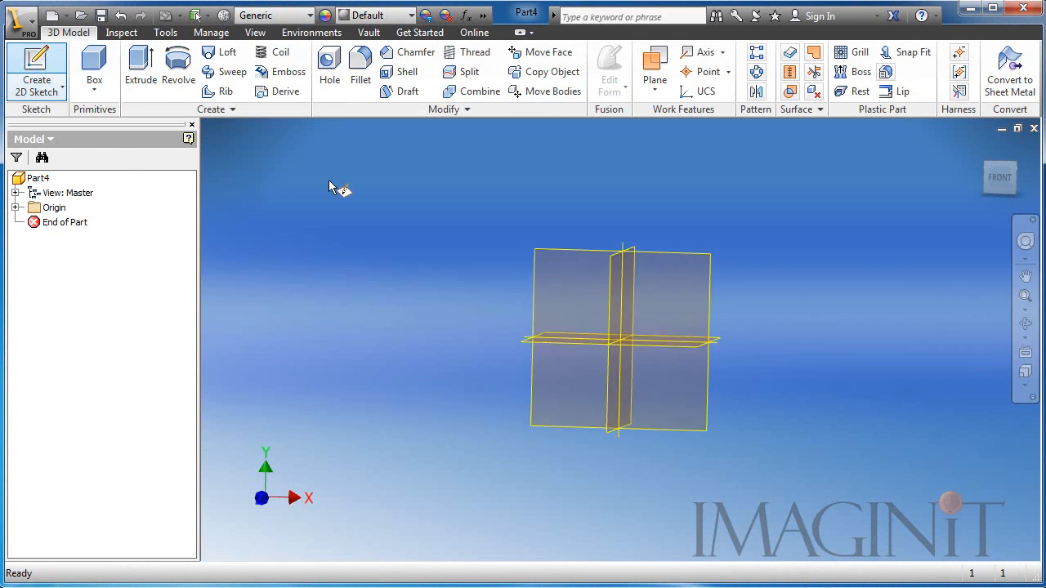
pyautogui.click(555, 196)
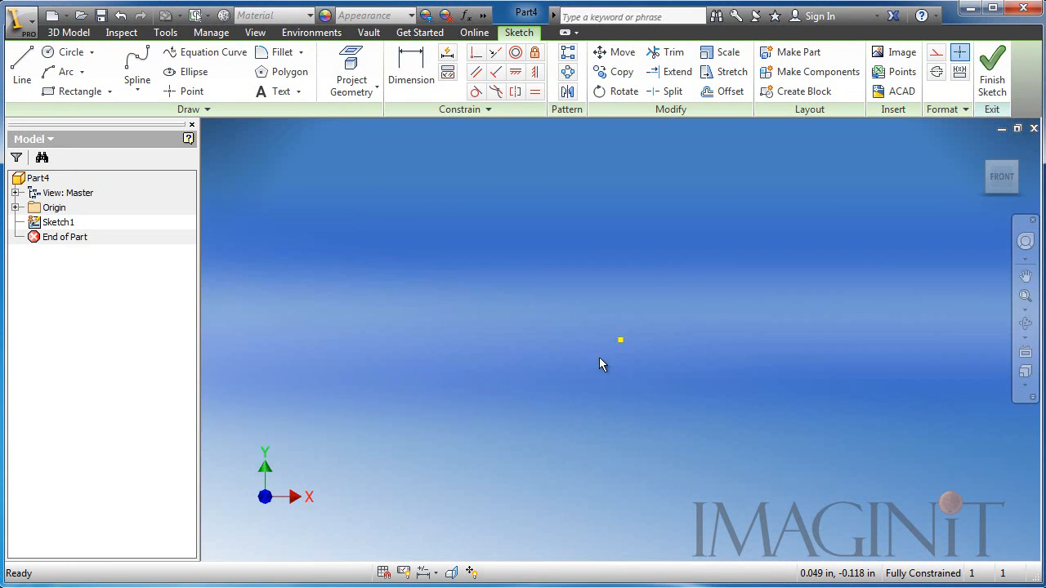
# Insert the sketch text "N" at the origin point with centre horizontal and middle vertical justification
pyautogui.click(276, 93)
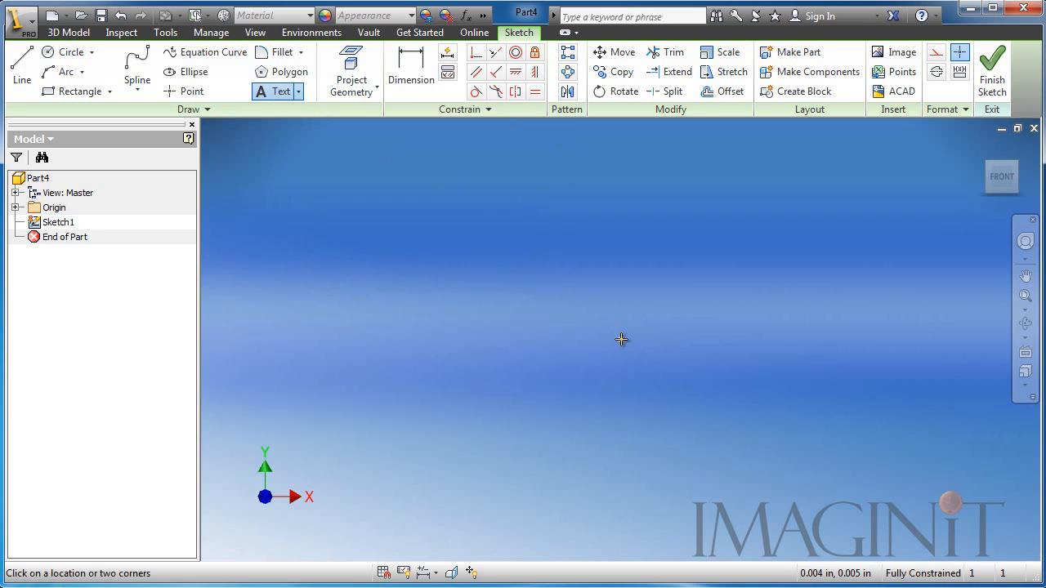
pyautogui.click(621, 339)
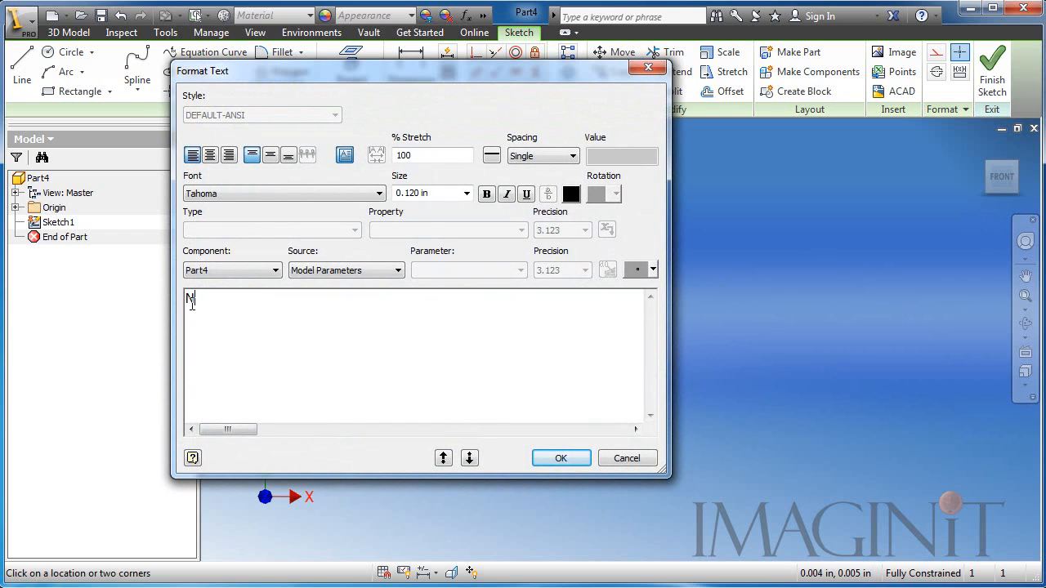
pyautogui.click(210, 155)
pyautogui.click(270, 155)
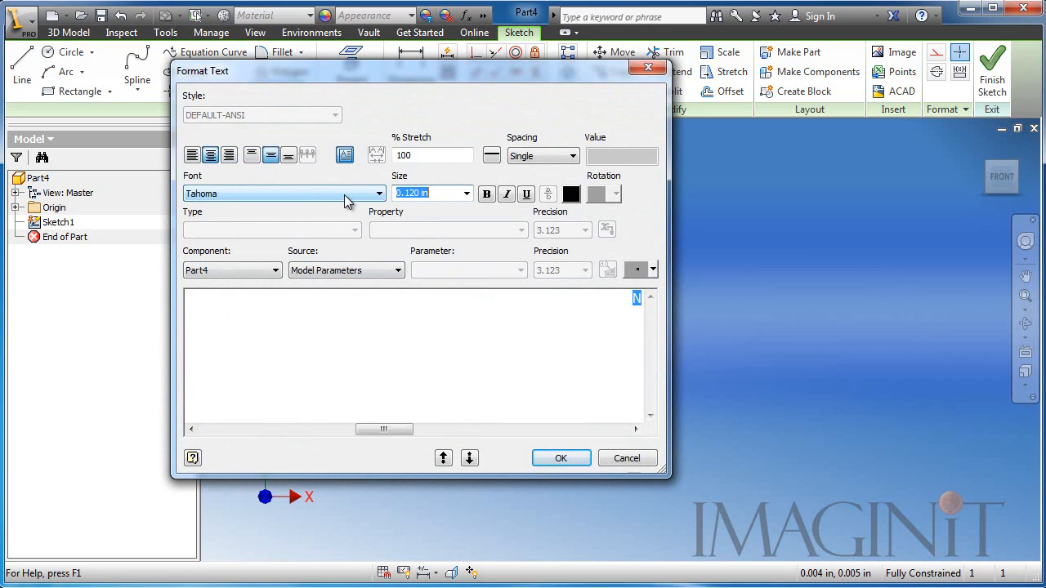
# Set the text size to 6 in and its font to Wingdings, and accept the text formatting
pyautogui.write('6')
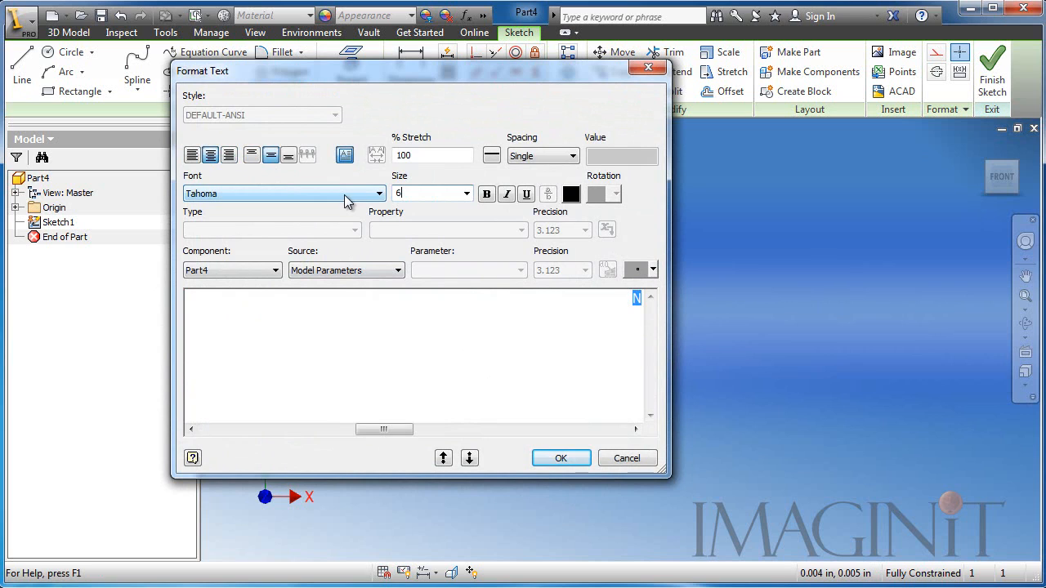
pyautogui.click(421, 155)
pyautogui.moveTo(649, 384)
pyautogui.mouseDown()
pyautogui.moveTo(651, 310)
pyautogui.moveTo(648, 395)
pyautogui.mouseUp()
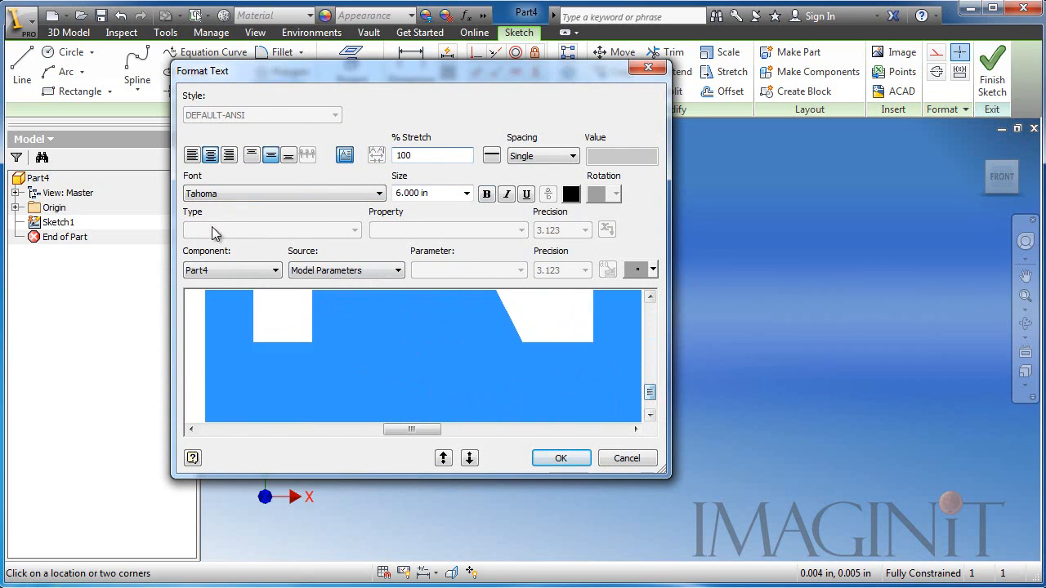
pyautogui.click(254, 193)
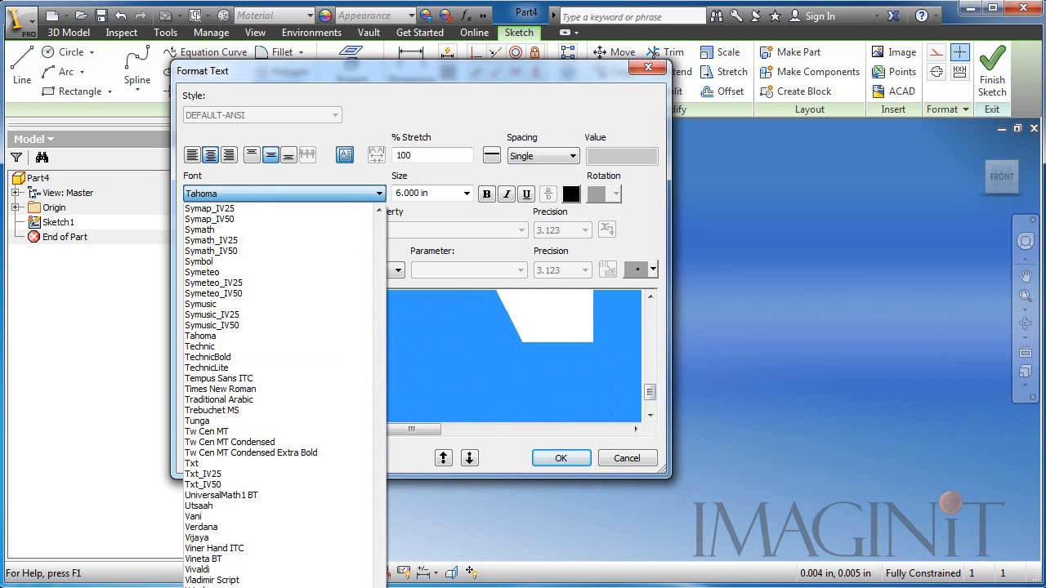
pyautogui.click(214, 587)
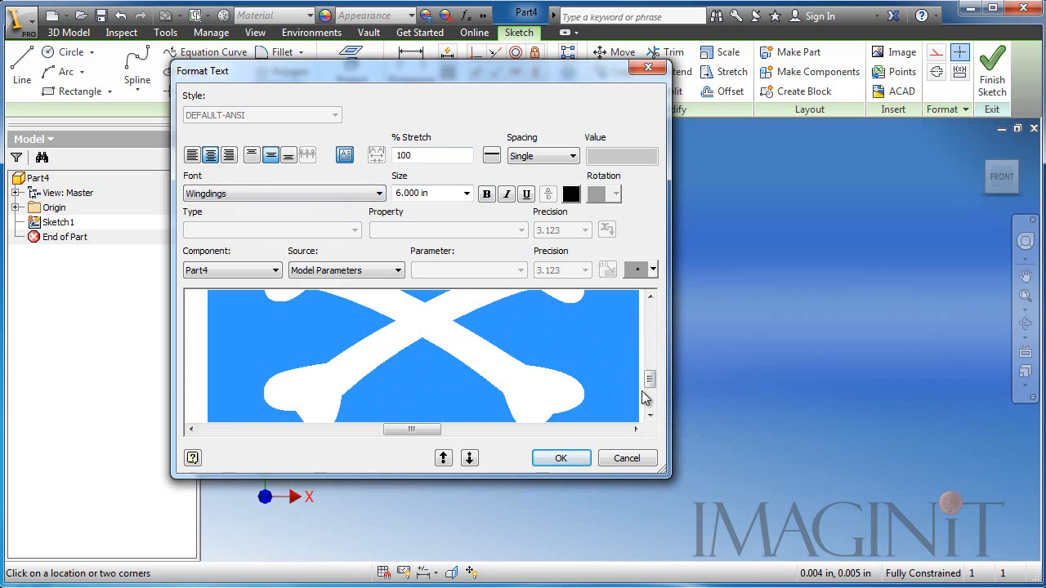
pyautogui.moveTo(652, 381); pyautogui.dragTo(648, 352)
pyautogui.click(562, 458)
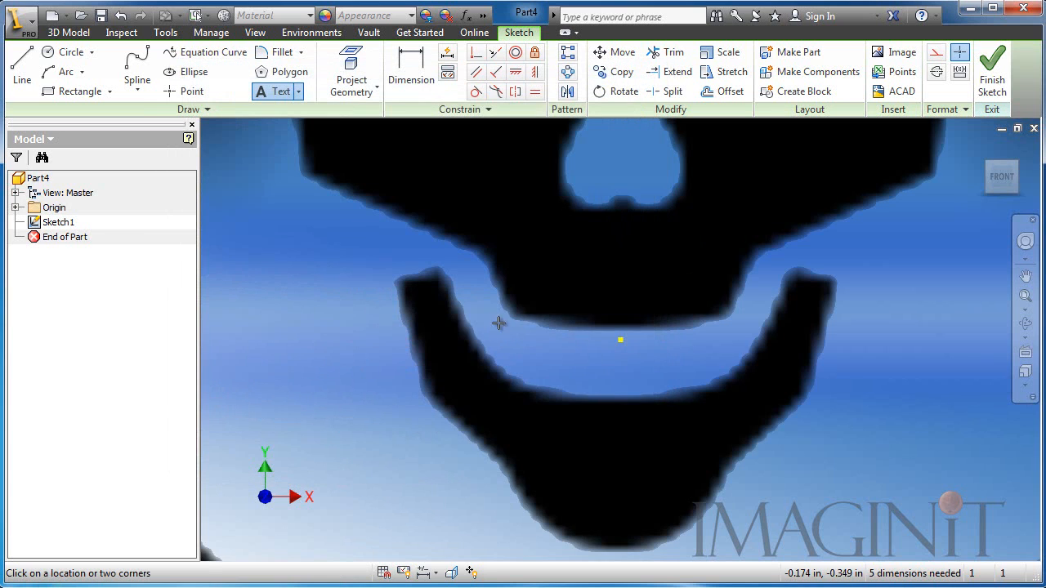
# Align the text box to the origin point with a vertical constraint on its top midpoint and a horizontal constraint on its side midpoint
pyautogui.scroll(-5, 667, 373)
pyautogui.moveTo(653, 367); pyautogui.dragTo(596, 344, button='middle')
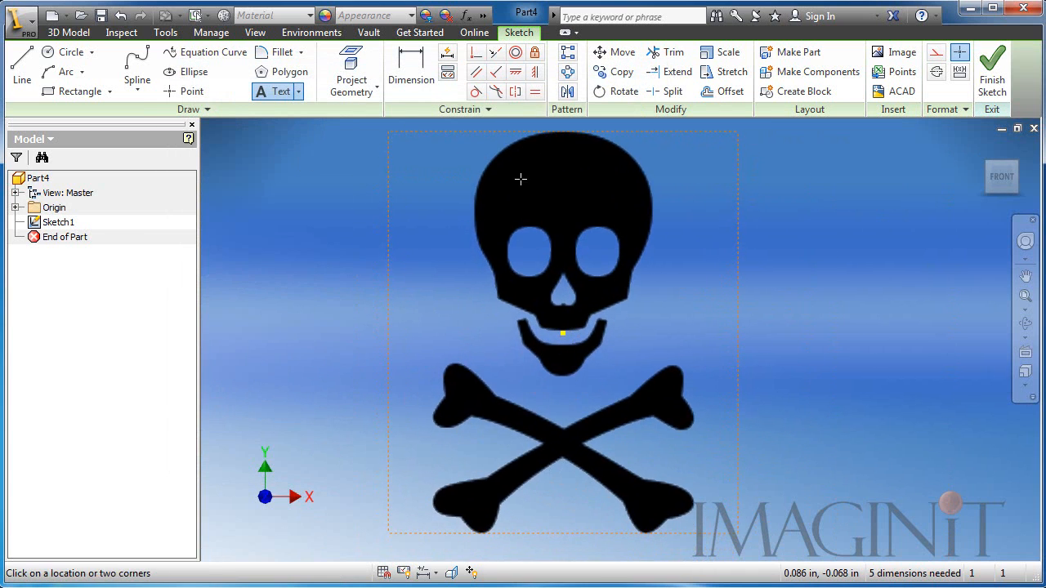
pyautogui.click(534, 74)
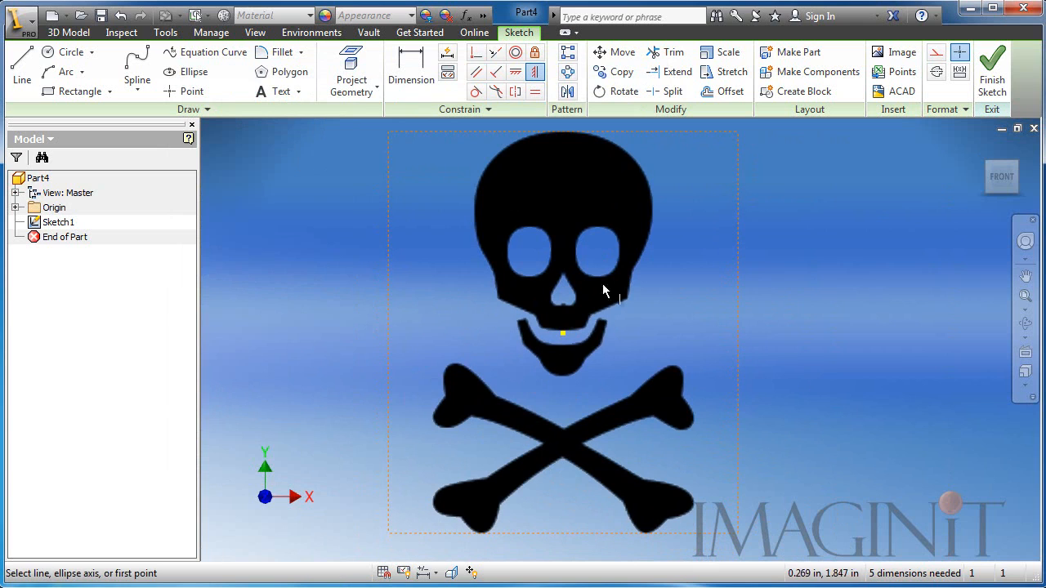
pyautogui.click(562, 335)
pyautogui.click(554, 169)
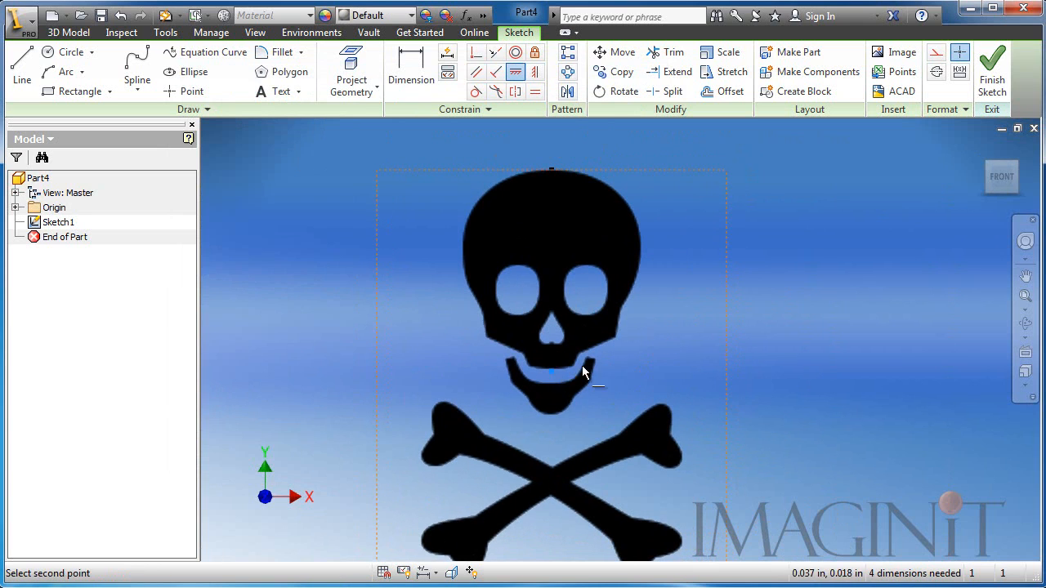
pyautogui.click(726, 373)
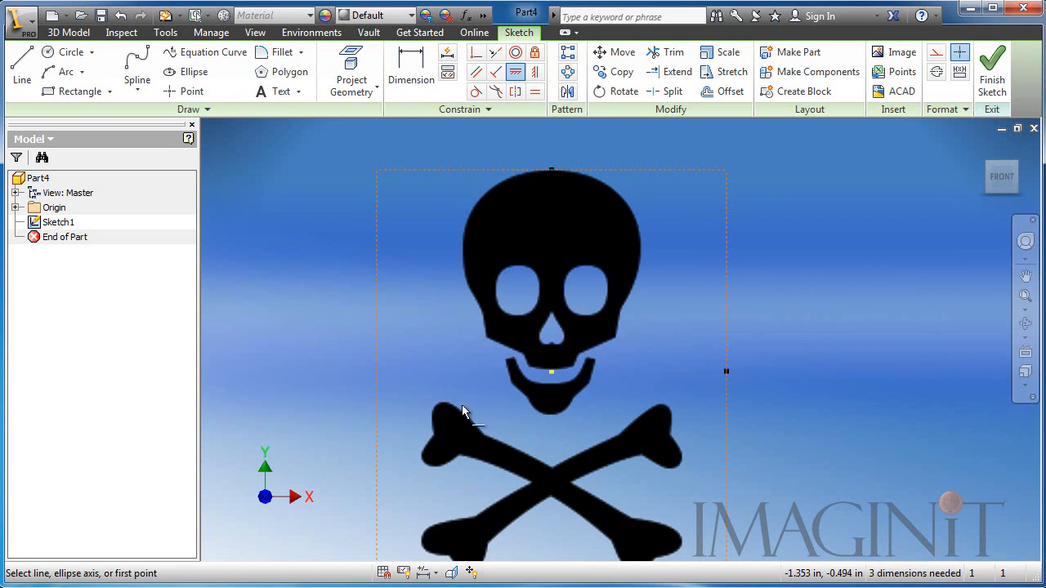
pyautogui.scroll(-3, 461, 410)
pyautogui.rightClick(444, 297)
pyautogui.click(410, 308)
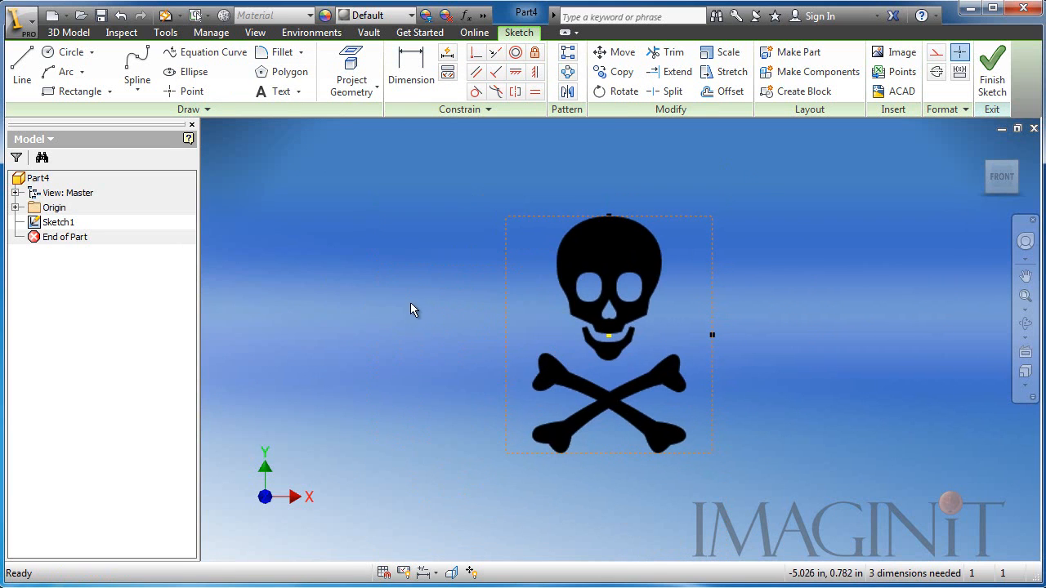
# Extrude the skull-and-crossbones text profile to a distance of 0.250 in
pyautogui.press('e')
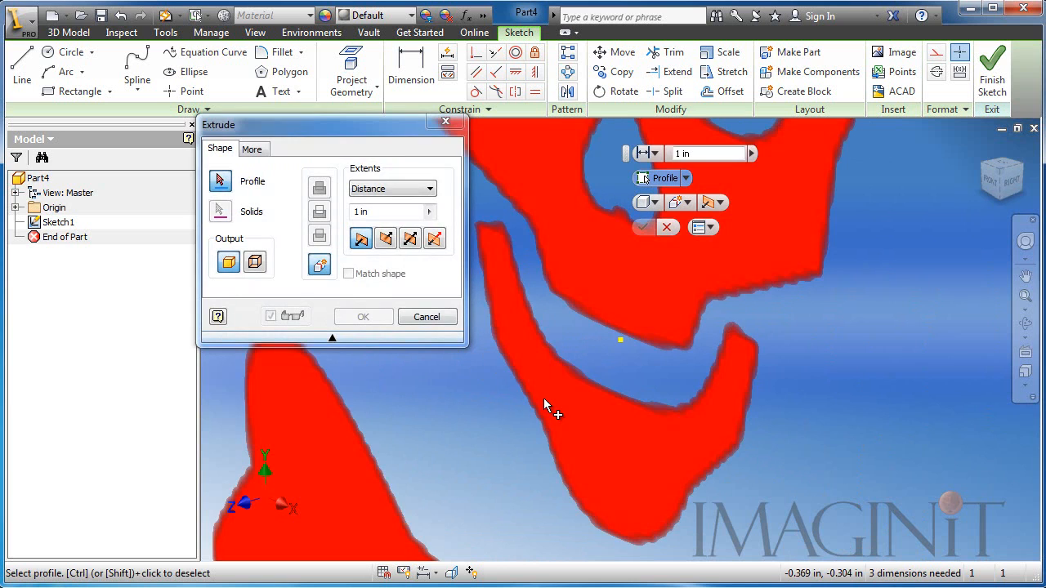
pyautogui.scroll(-4, 543, 398)
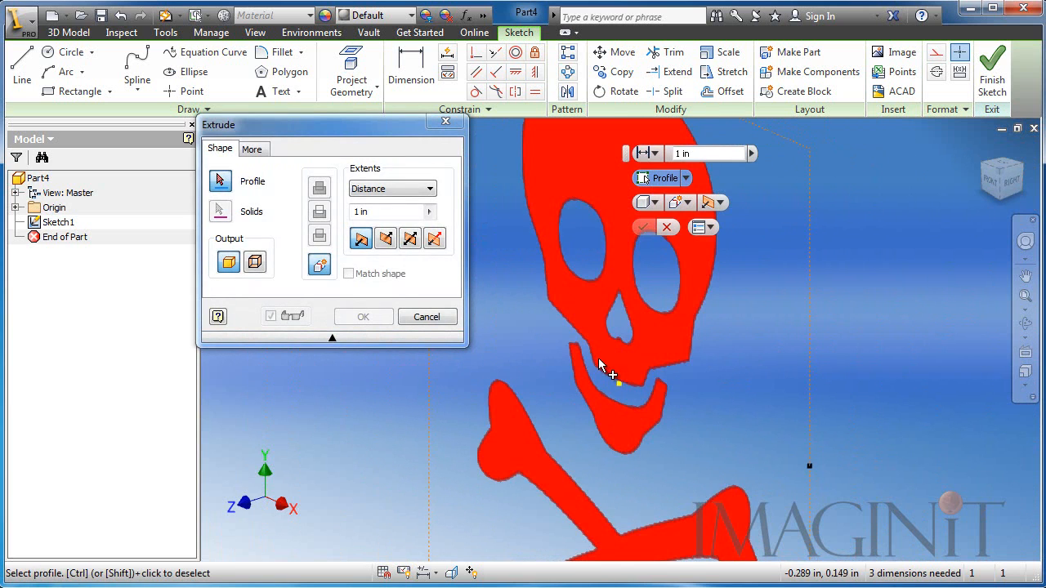
pyautogui.click(600, 362)
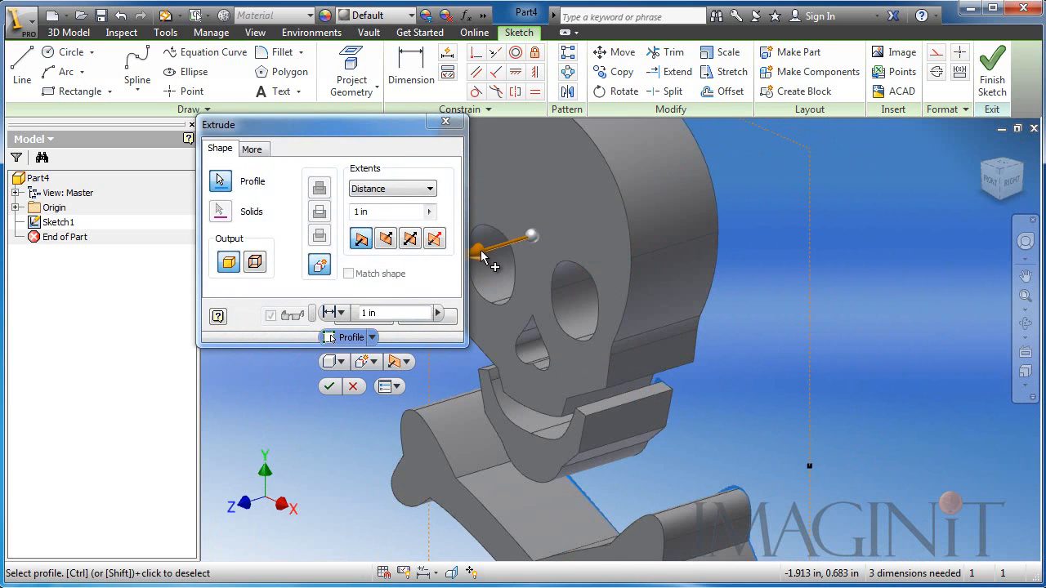
pyautogui.moveTo(483, 257); pyautogui.dragTo(532, 232)
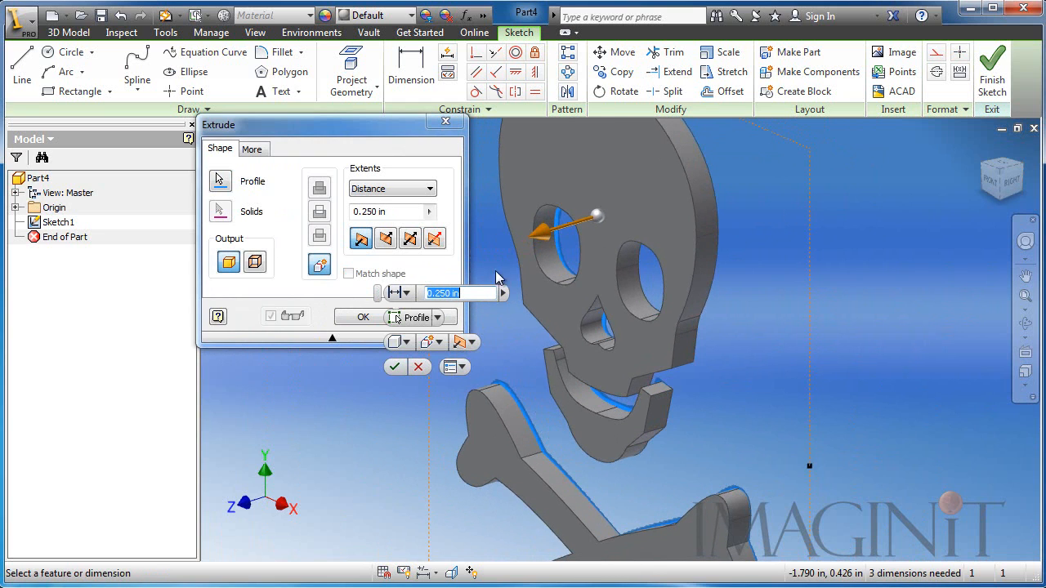
pyautogui.click(356, 319)
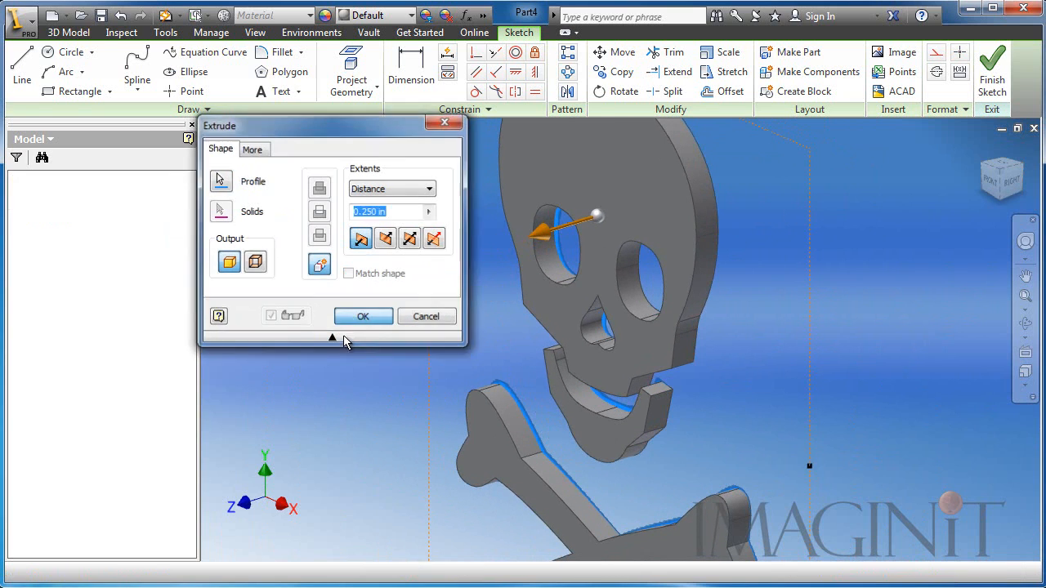
# Start a new sketch on the back face of the skull and project the jaw's outline into it
pyautogui.scroll(3, 418, 402)
pyautogui.moveTo(424, 437); pyautogui.dragTo(279, 407, button='middle')
pyautogui.click(43, 50)
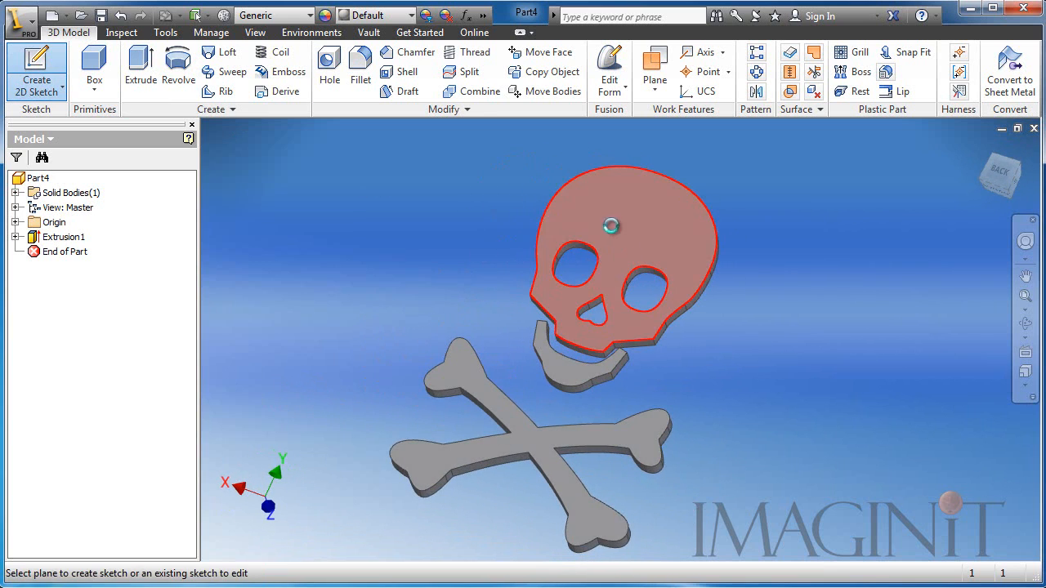
pyautogui.click(613, 227)
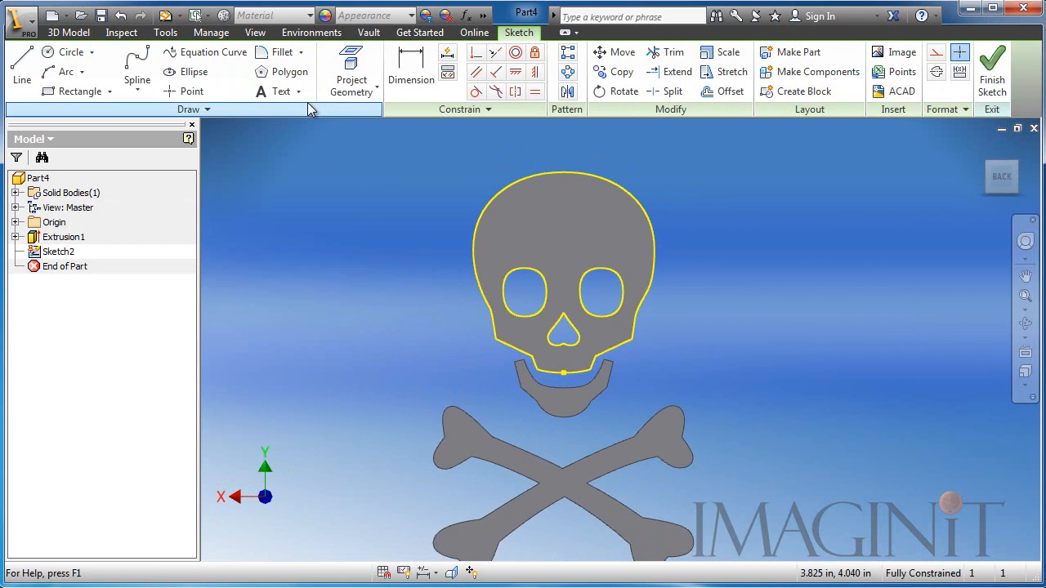
pyautogui.click(359, 75)
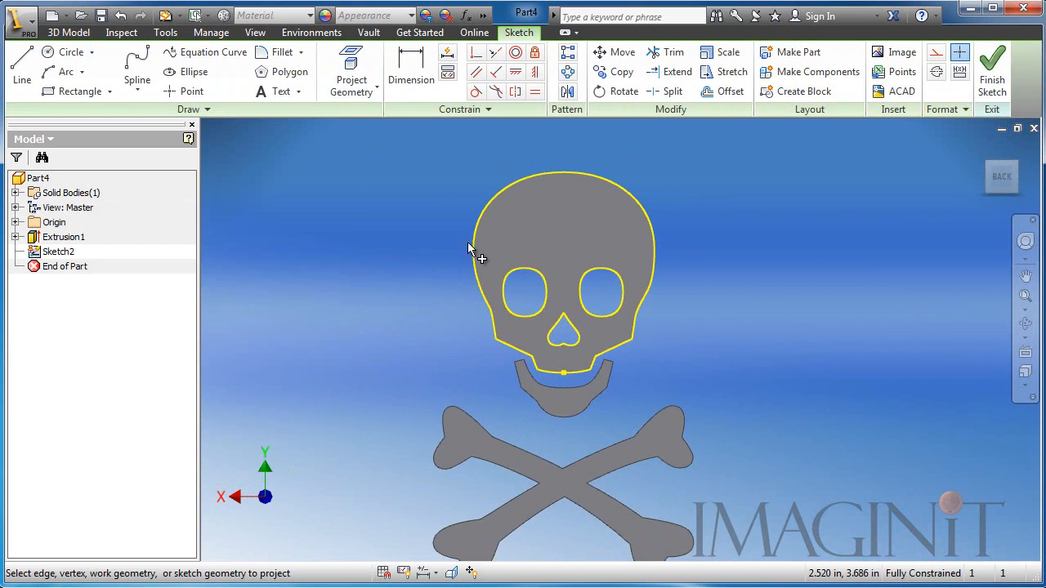
pyautogui.click(574, 400)
pyautogui.scroll(3, 646, 367)
pyautogui.moveTo(647, 367); pyautogui.dragTo(663, 435, button='middle')
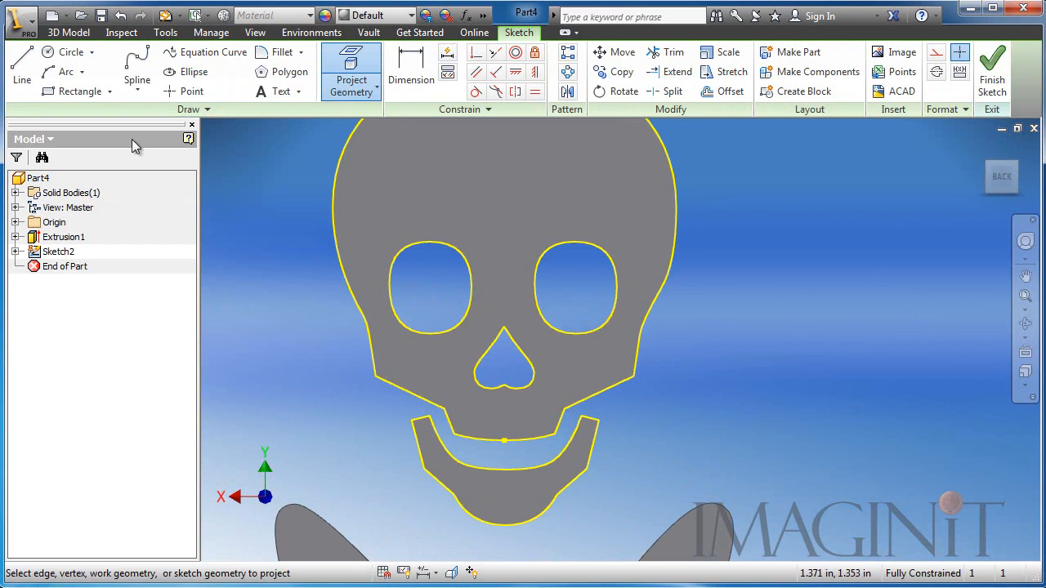
pyautogui.click(22, 70)
pyautogui.scroll(3, 623, 431)
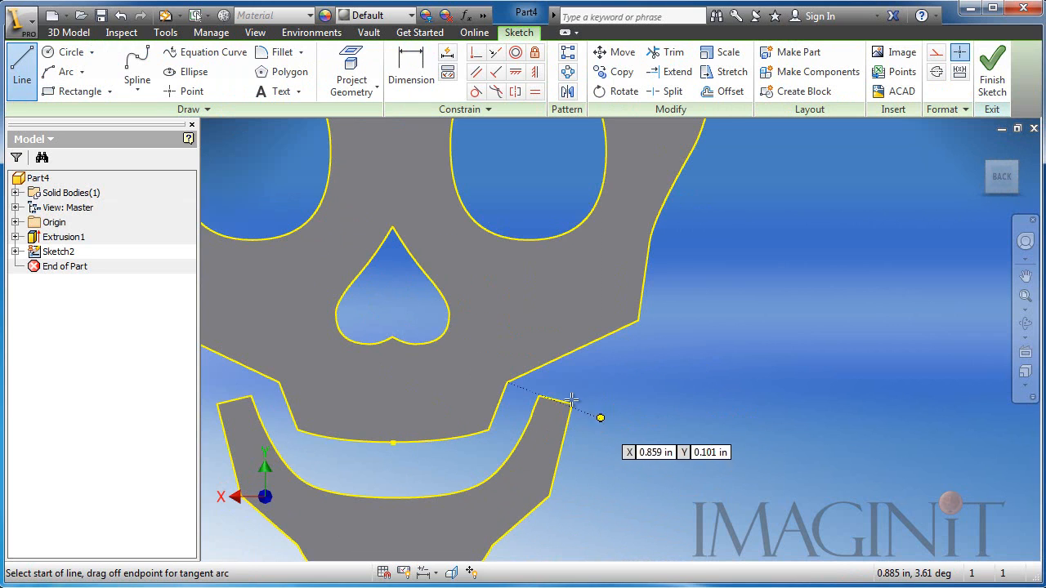
pyautogui.click(538, 397)
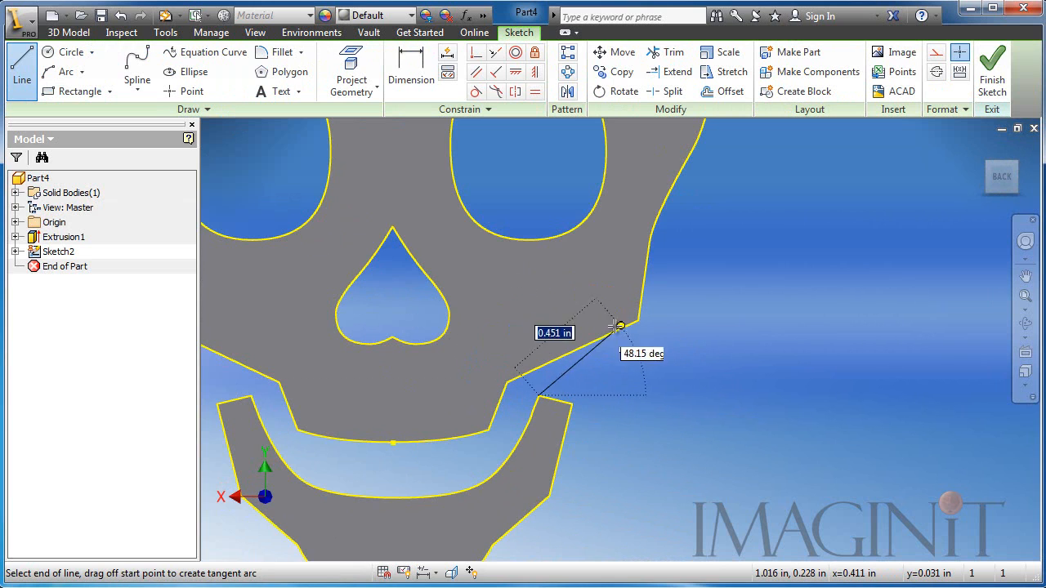
pyautogui.click(517, 301)
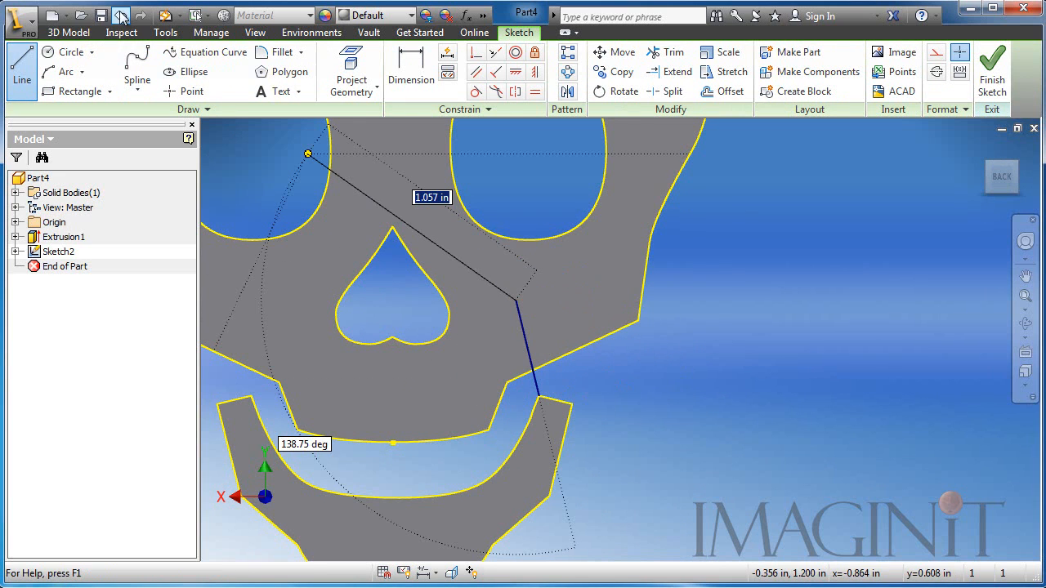
pyautogui.click(121, 16)
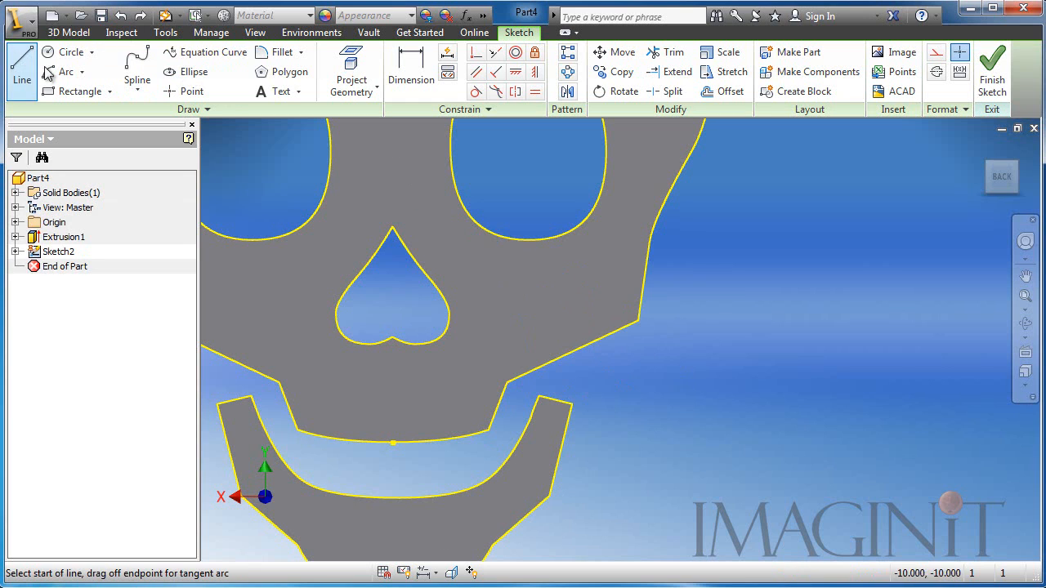
# Draw two separate lines from the inner and outer corners of the right jaw tip up into the skull's face
pyautogui.click(539, 396)
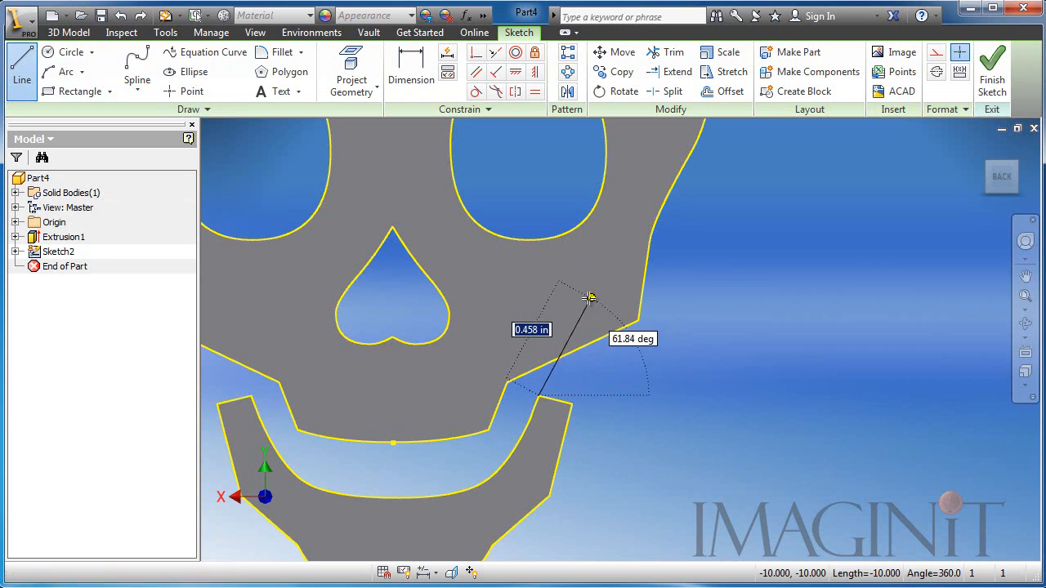
pyautogui.click(514, 308)
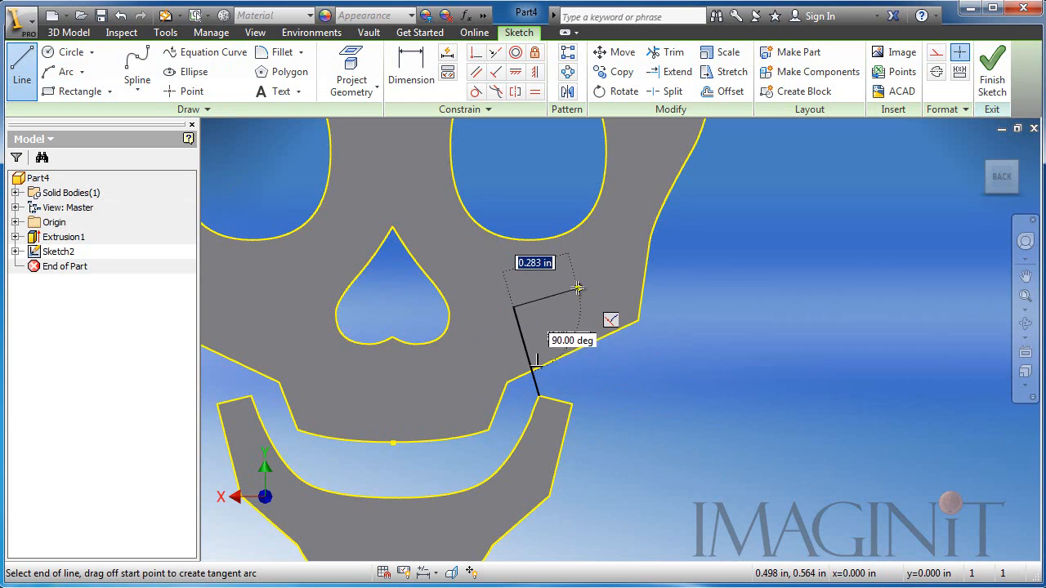
pyautogui.press('Escape')
pyautogui.press('l')
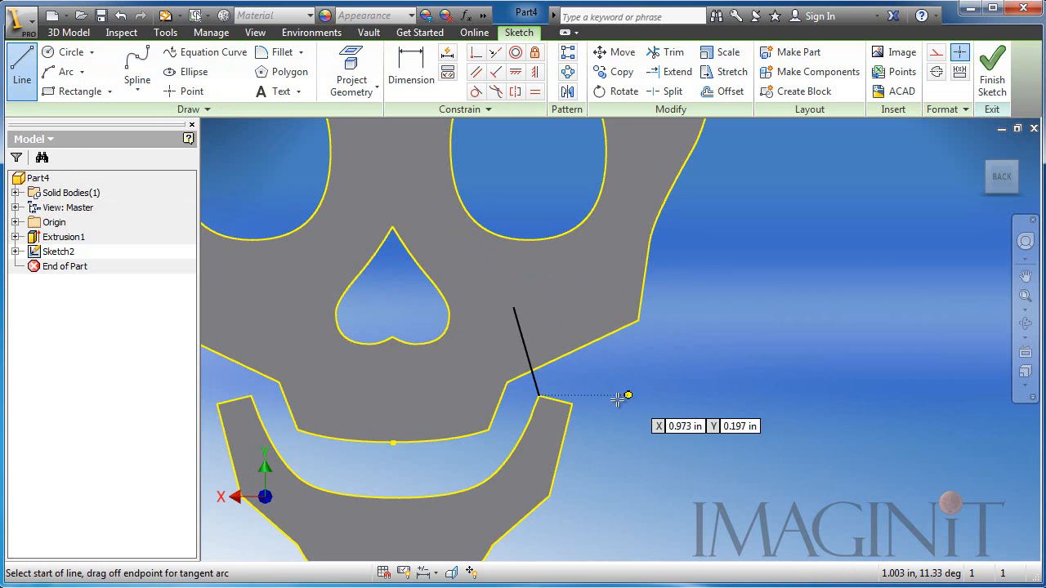
pyautogui.click(573, 404)
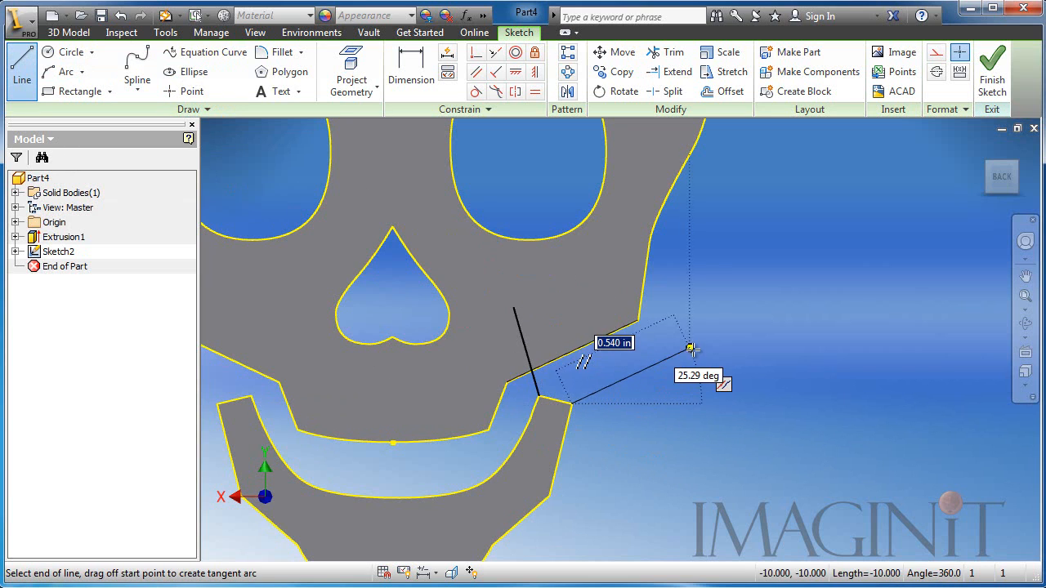
pyautogui.click(608, 296)
pyautogui.press('Escape')
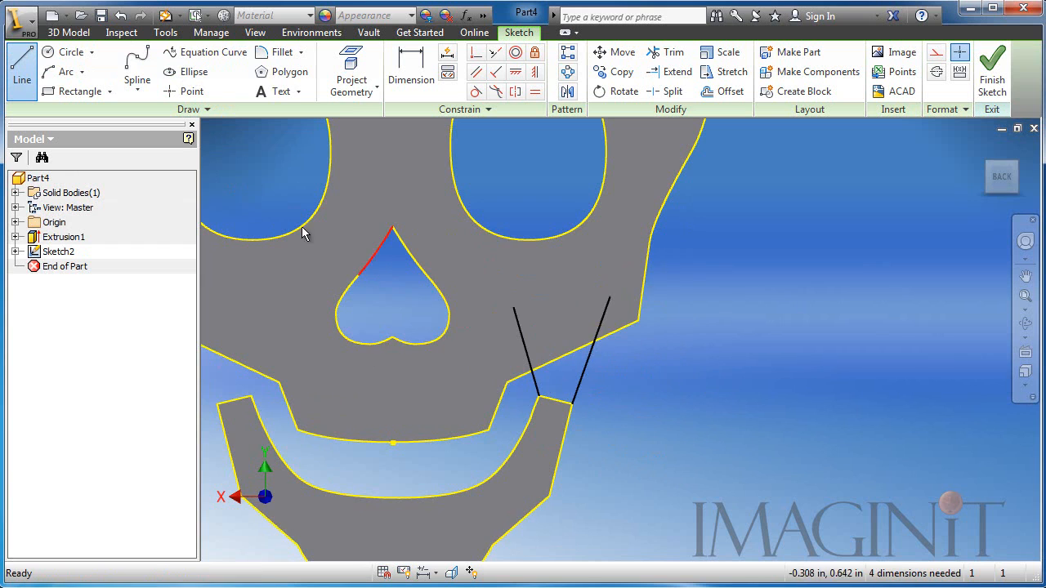
# Draw two separate lines from the outer and inner corners of the left jaw tip up into the skull's face
pyautogui.moveTo(299, 233); pyautogui.dragTo(446, 217, button='middle')
pyautogui.click(27, 69)
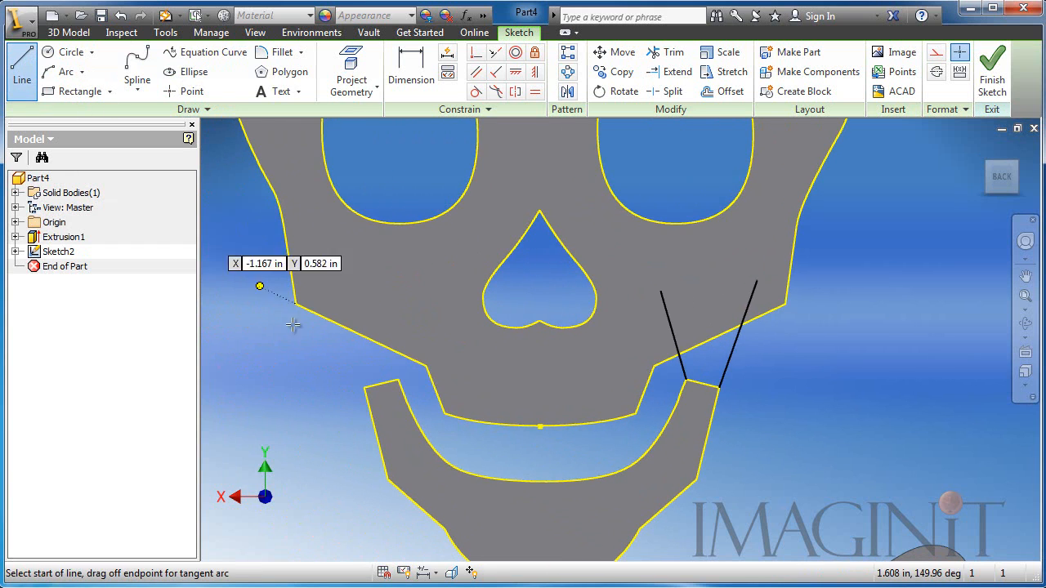
pyautogui.click(364, 386)
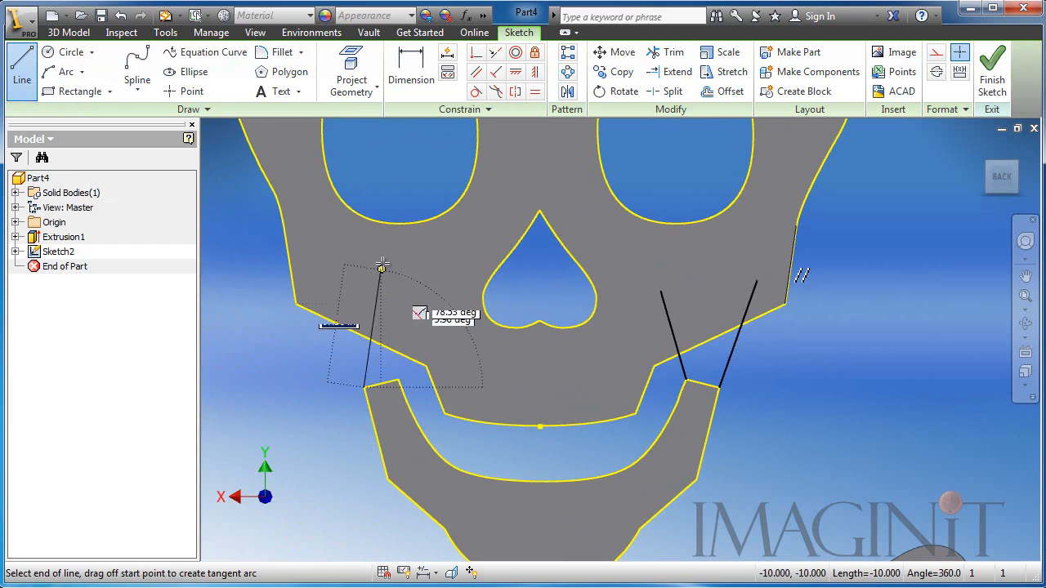
pyautogui.click(330, 292)
pyautogui.click(27, 68)
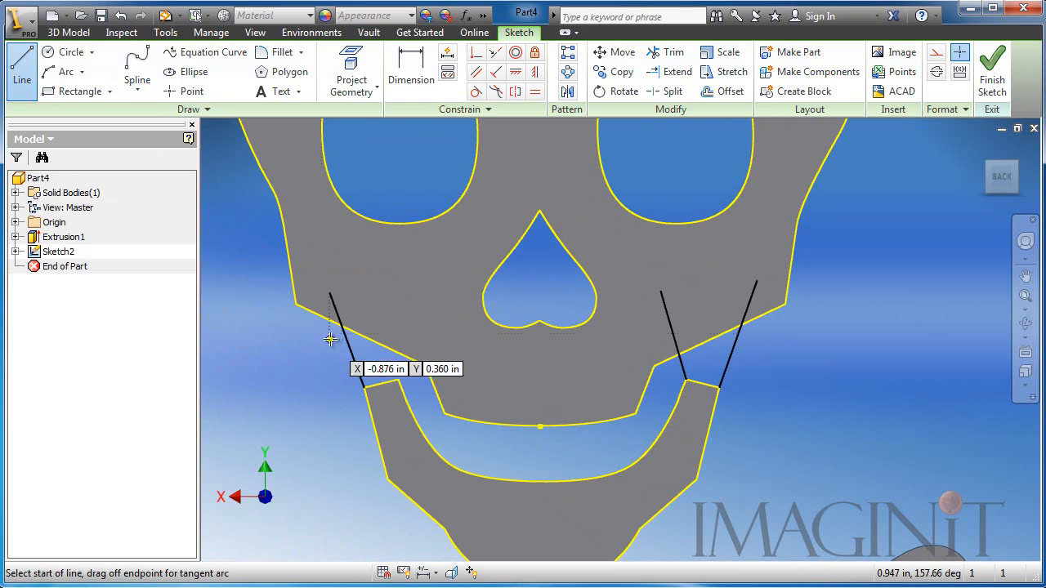
pyautogui.click(398, 380)
pyautogui.click(413, 301)
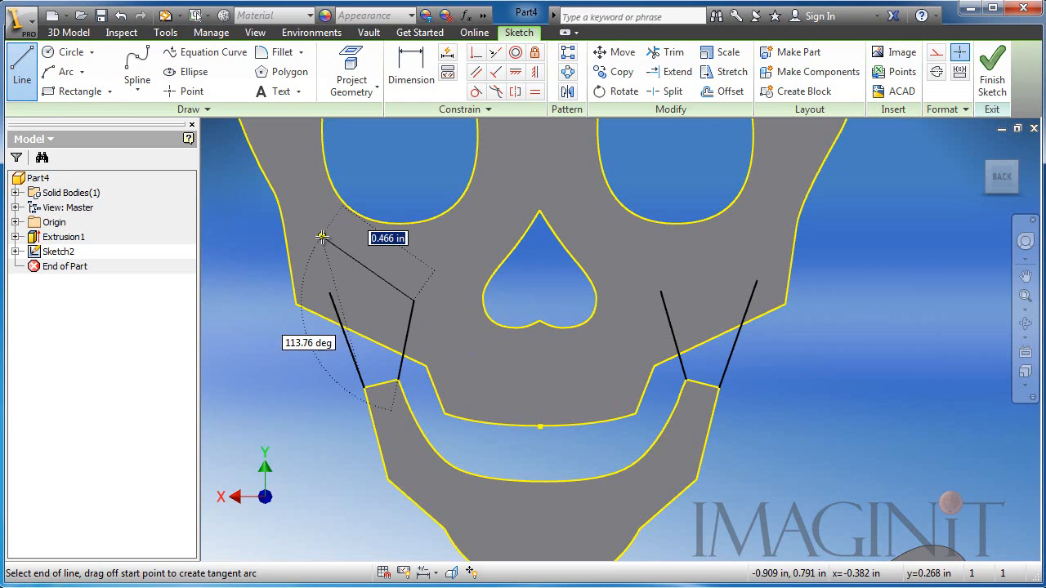
pyautogui.press('Escape')
# Make each outer connecting line collinear with the jaw's outer edge on its side
pyautogui.moveTo(488, 445); pyautogui.dragTo(442, 450, button='middle')
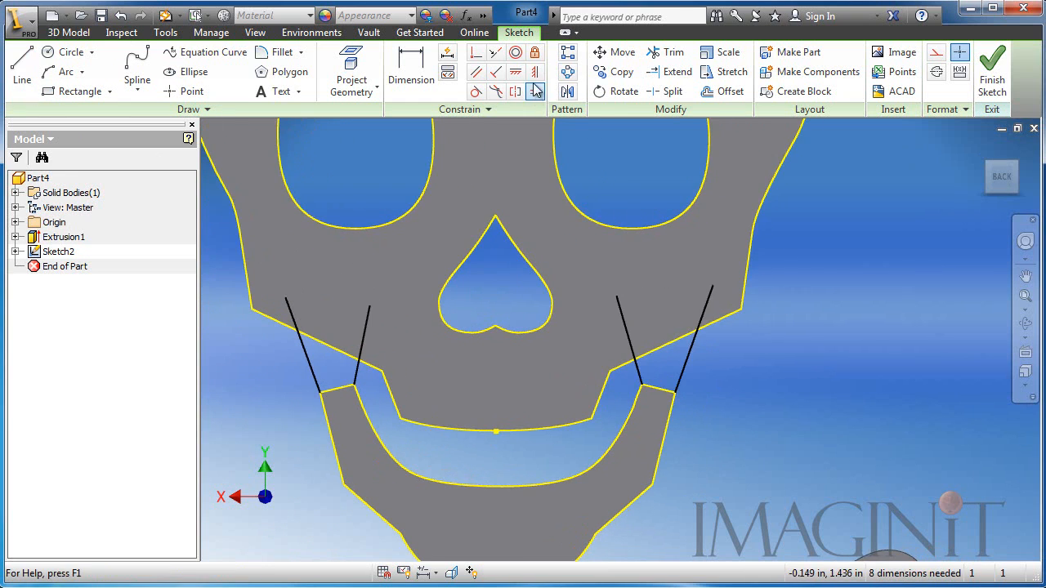
pyautogui.click(495, 52)
pyautogui.click(318, 389)
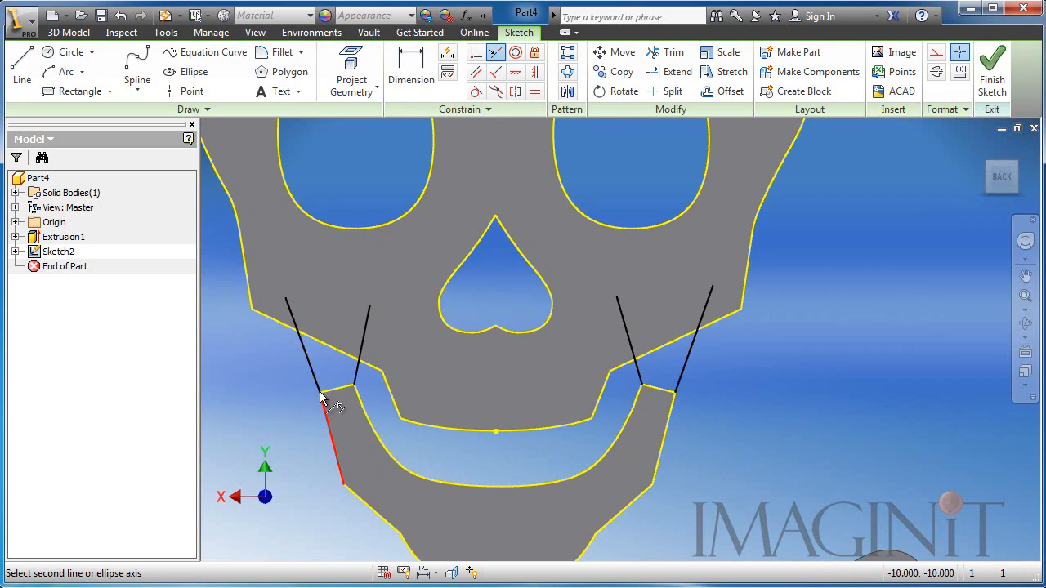
pyautogui.click(320, 391)
pyautogui.click(666, 426)
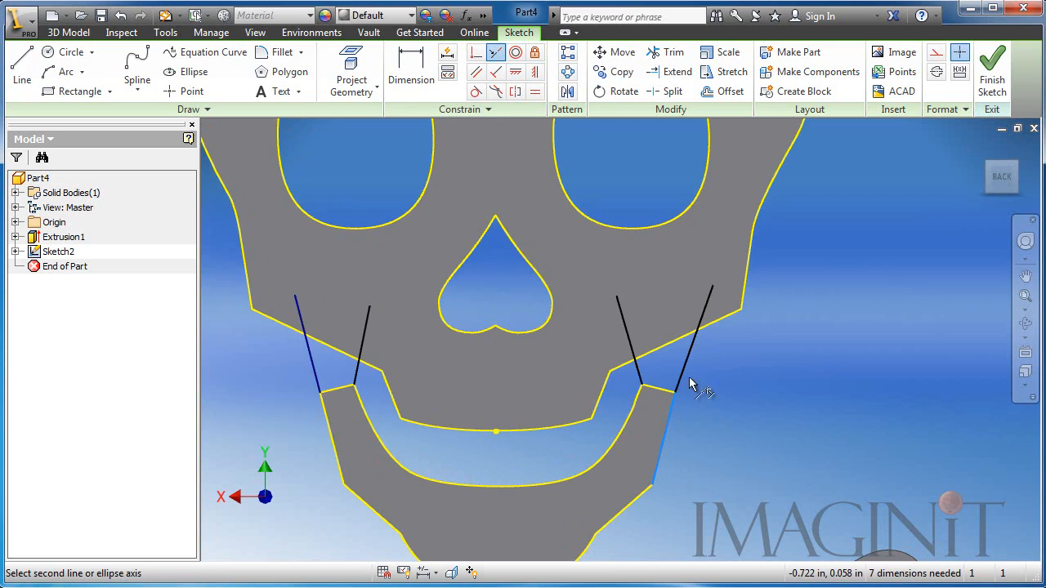
pyautogui.click(683, 372)
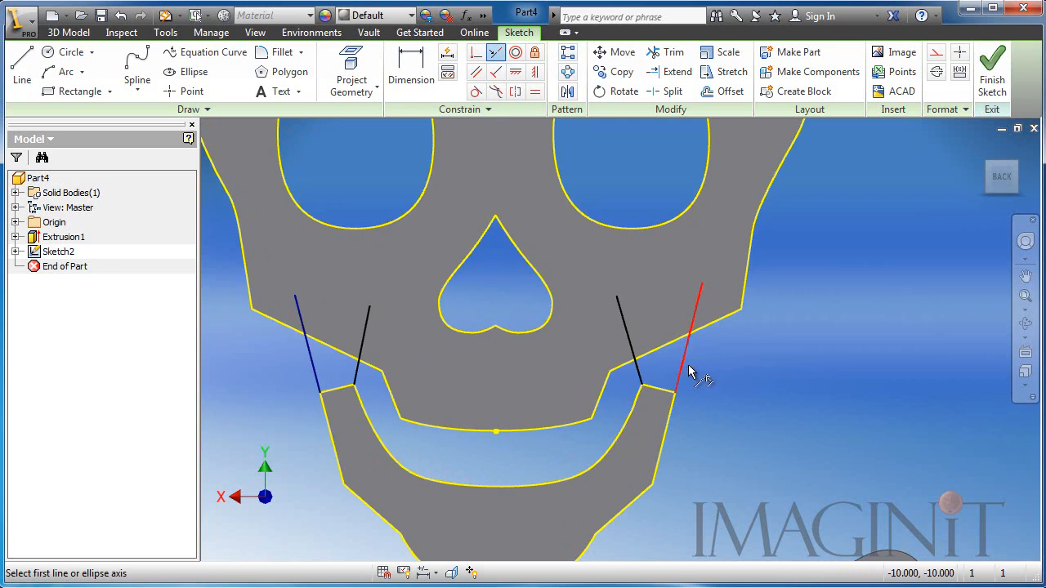
# Make each inner connecting line parallel to the outer connecting line on the same side
pyautogui.click(476, 72)
pyautogui.click(317, 373)
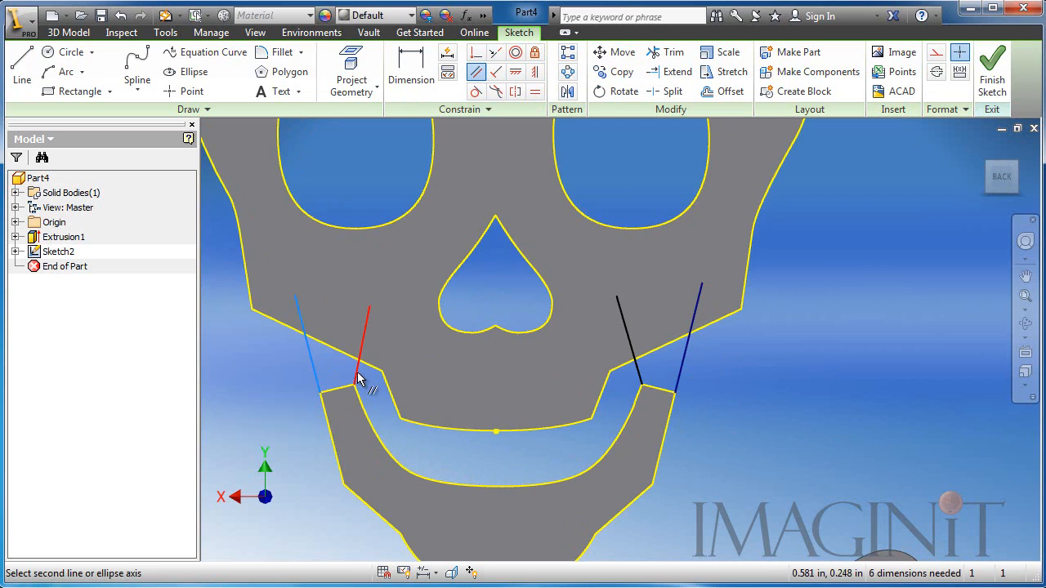
pyautogui.click(357, 368)
pyautogui.click(682, 366)
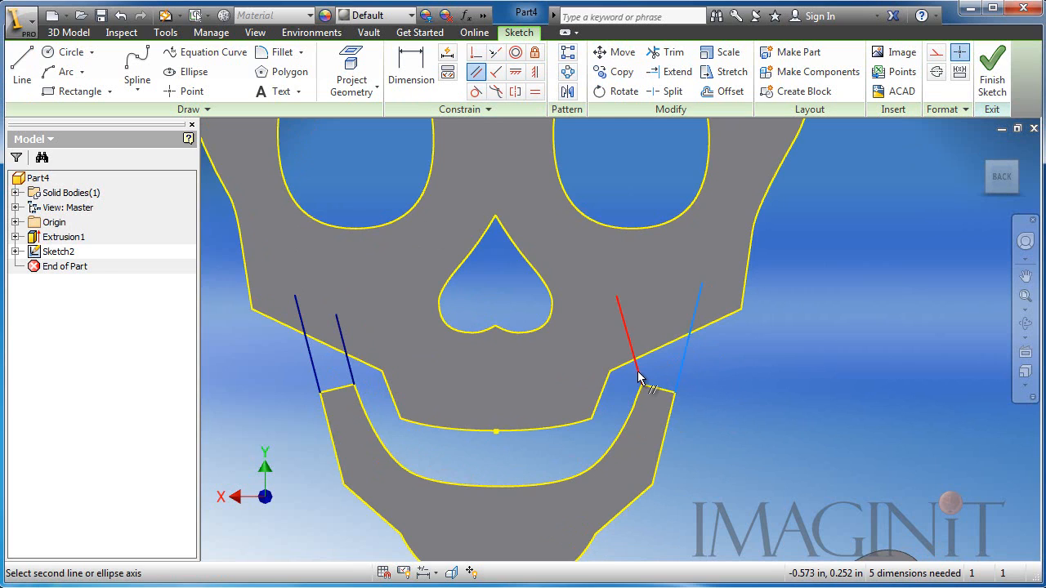
pyautogui.click(640, 379)
# Trim the parts of all four connecting lines that extend above the skull's lower edge
pyautogui.click(670, 51)
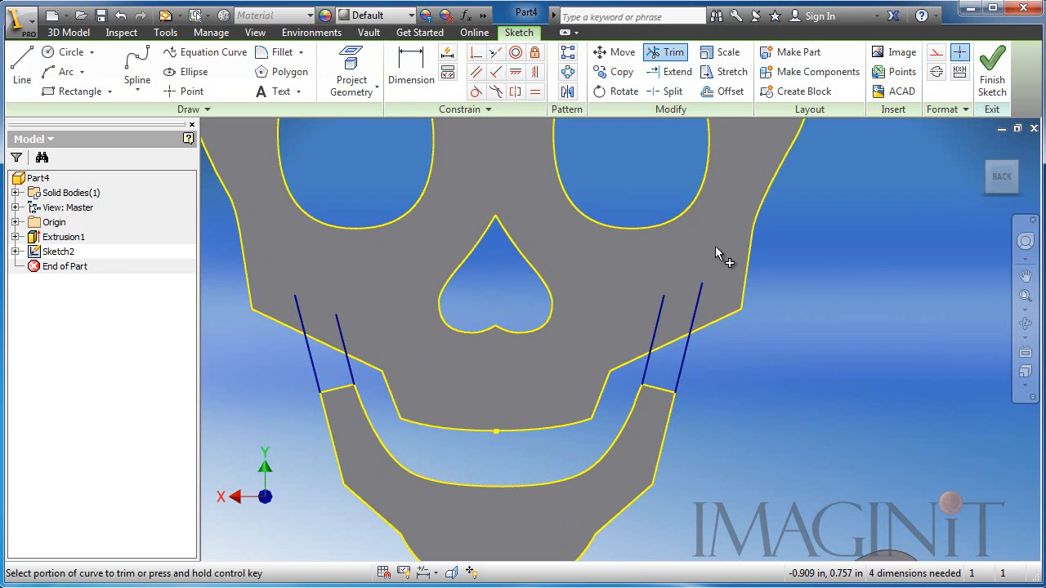
pyautogui.moveTo(715, 245); pyautogui.dragTo(715, 243)
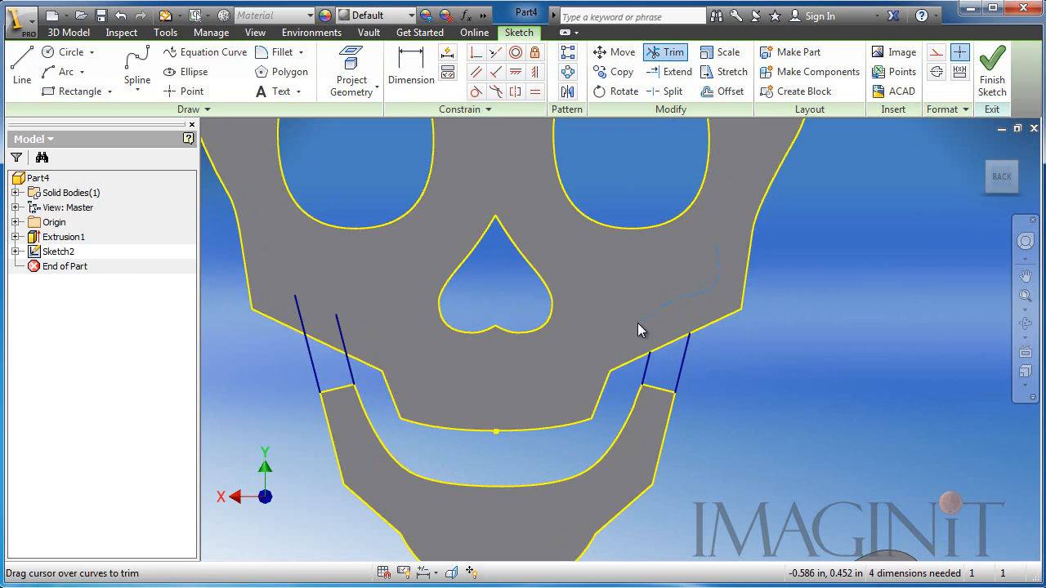
pyautogui.moveTo(638, 330); pyautogui.dragTo(633, 331)
pyautogui.moveTo(371, 296)
pyautogui.mouseDown()
pyautogui.moveTo(340, 335)
pyautogui.moveTo(424, 342)
pyautogui.mouseUp()
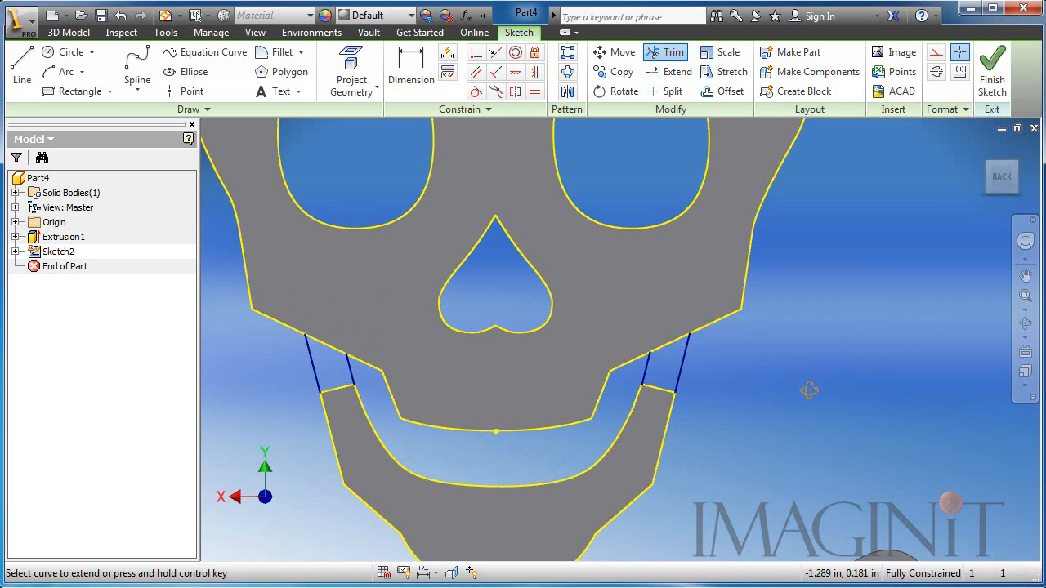
# Fill both eye sockets and the nose hole with a joined 0.250 in extrusion in the reversed direction
pyautogui.moveTo(838, 382)
pyautogui.keyDown('shift'); pyautogui.mouseDown(button='middle')
pyautogui.moveTo(700, 420)
pyautogui.moveTo(856, 408)
pyautogui.mouseUp(button='middle'); pyautogui.keyUp('shift')
pyautogui.press('e')
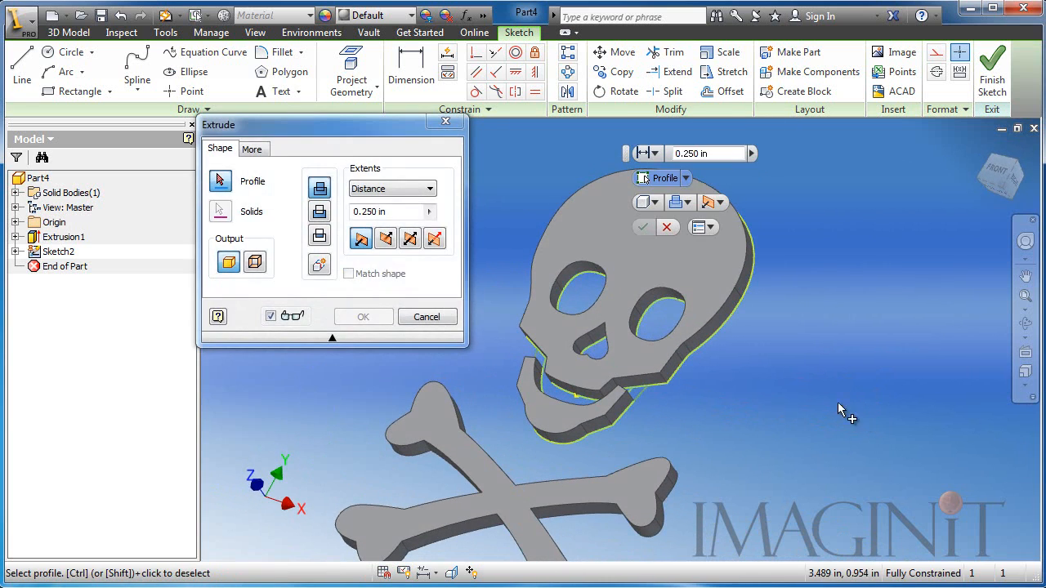
pyautogui.click(576, 293)
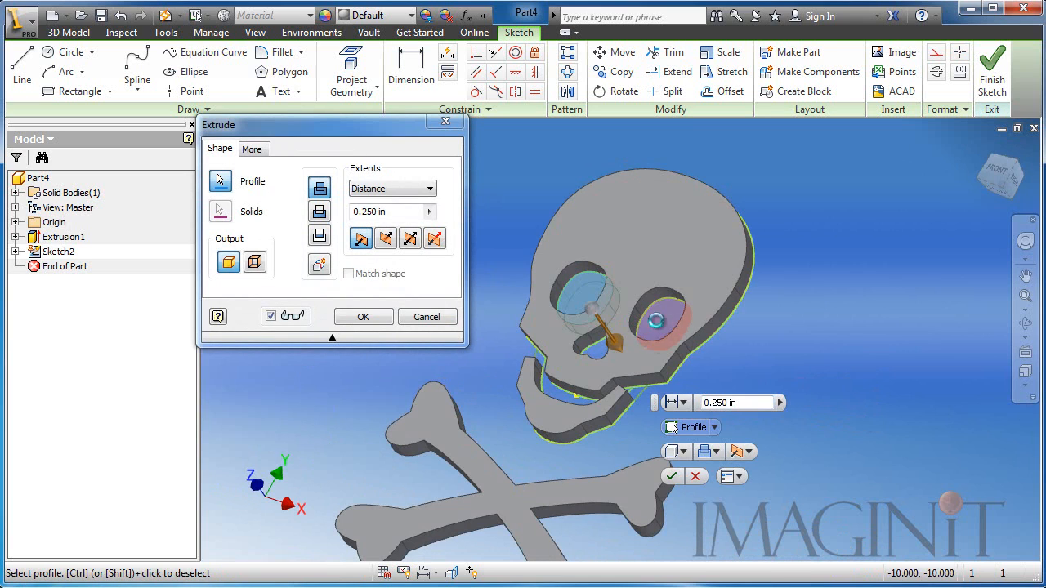
pyautogui.click(656, 321)
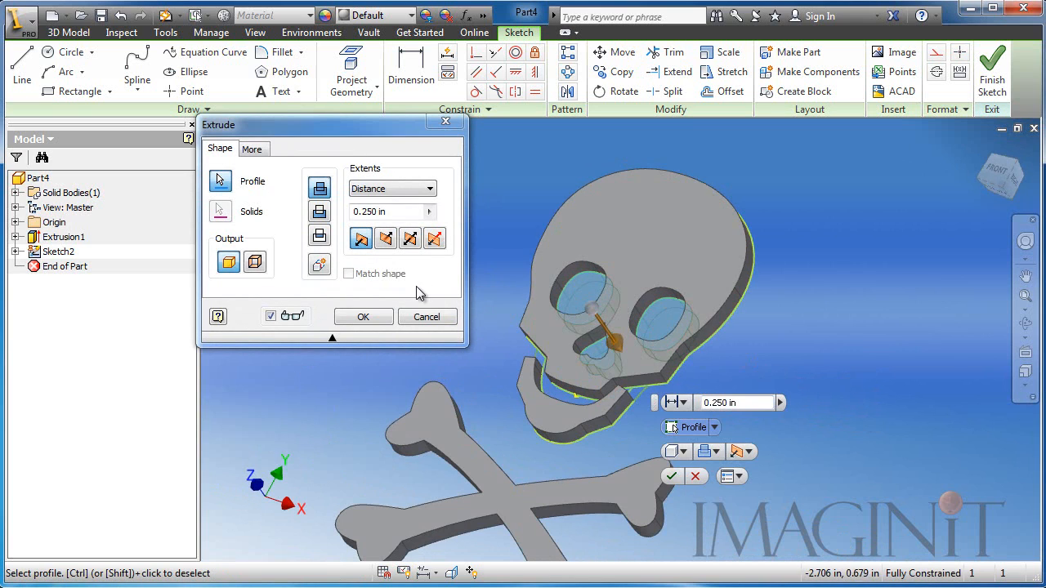
pyautogui.click(385, 237)
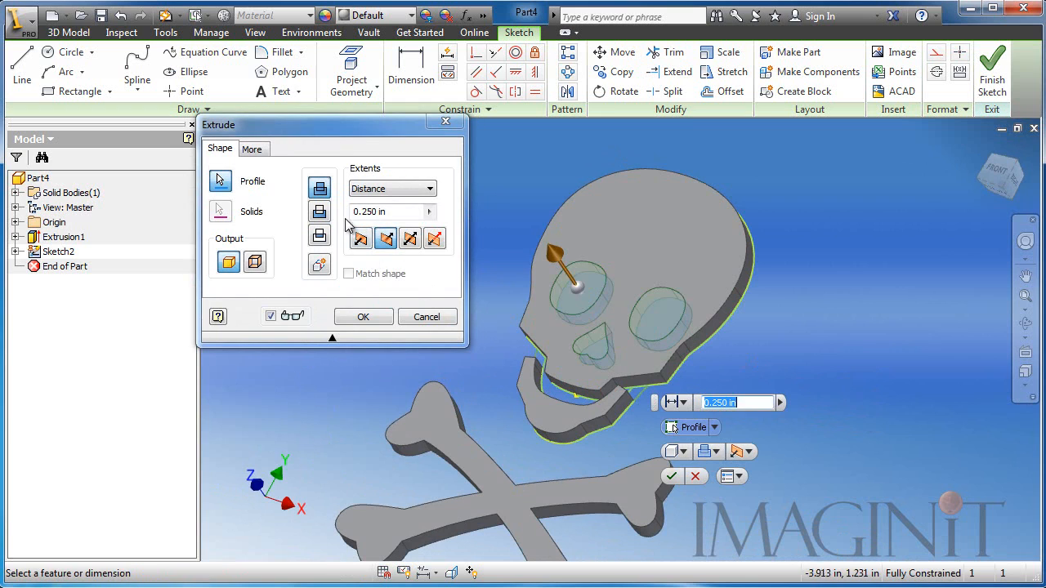
pyautogui.click(363, 316)
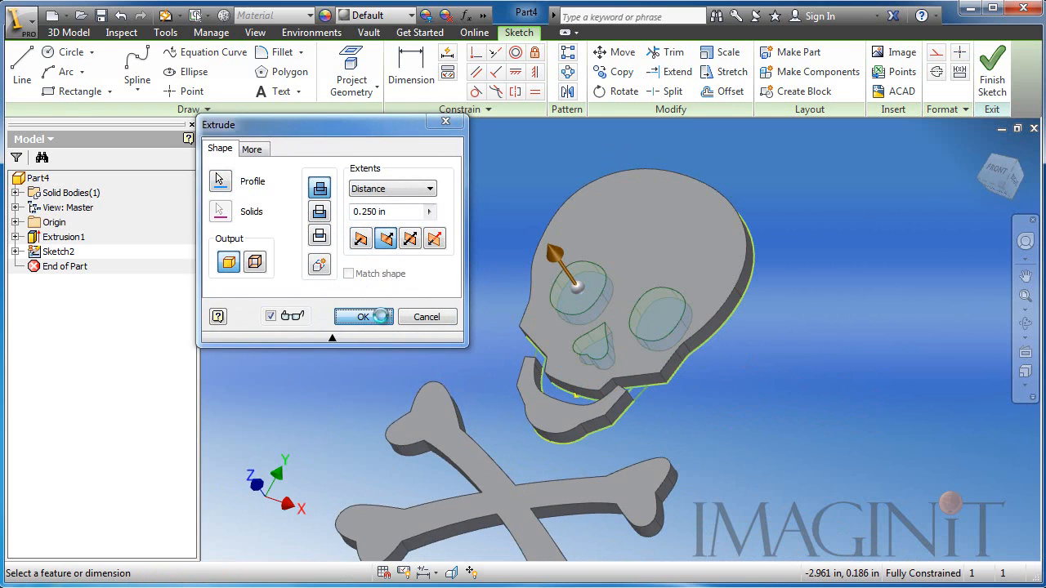
# Share the second extrusion's sketch, and undo the sharing
pyautogui.moveTo(806, 463); pyautogui.dragTo(786, 452, button='middle')
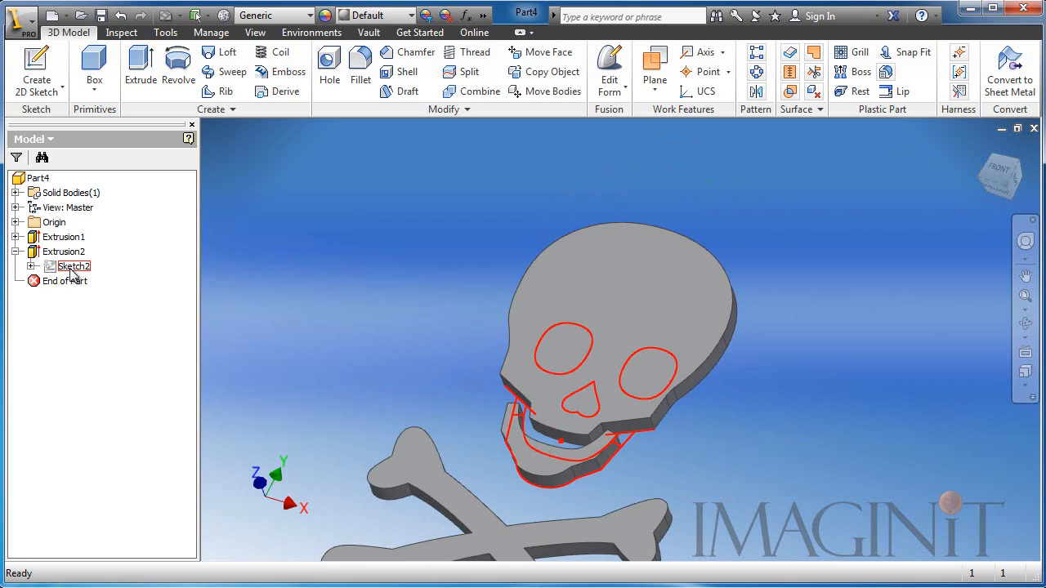
pyautogui.rightClick(70, 271)
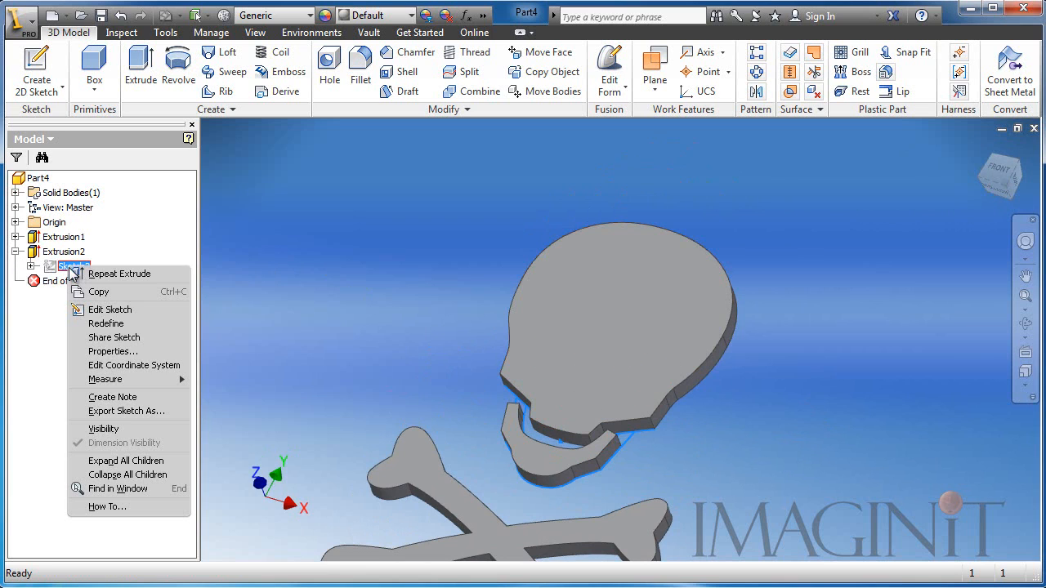
pyautogui.click(115, 337)
pyautogui.moveTo(360, 287); pyautogui.dragTo(325, 304, button='middle')
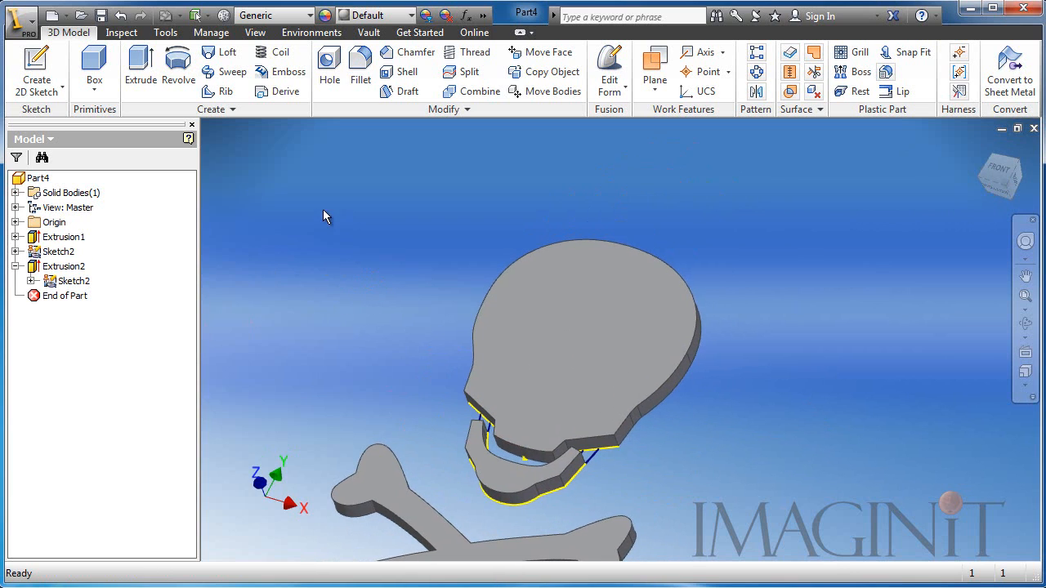
pyautogui.click(120, 18)
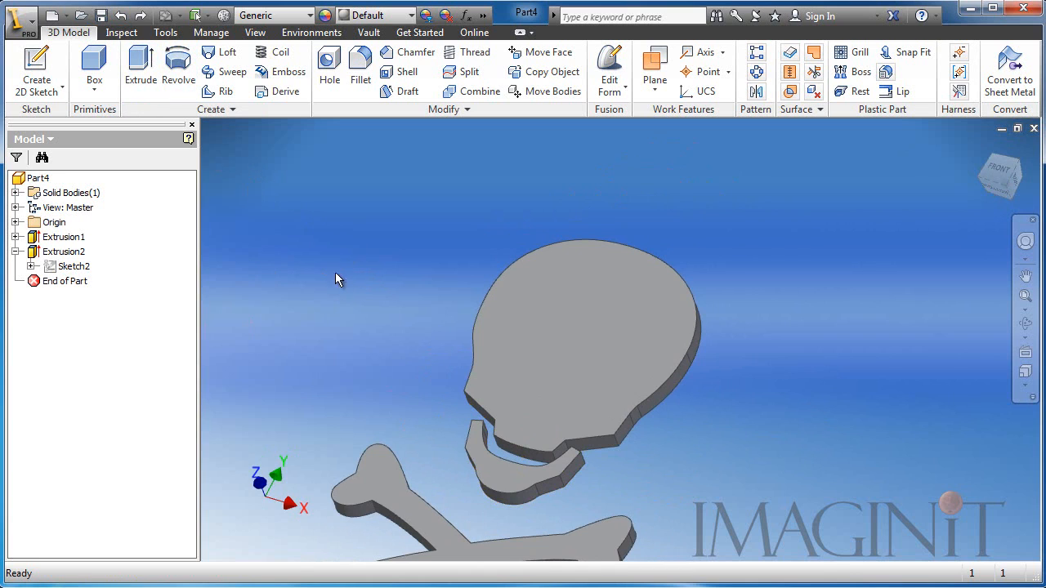
# Create a work plane offset from the skull's front face
pyautogui.moveTo(335, 273); pyautogui.dragTo(323, 253, button='middle')
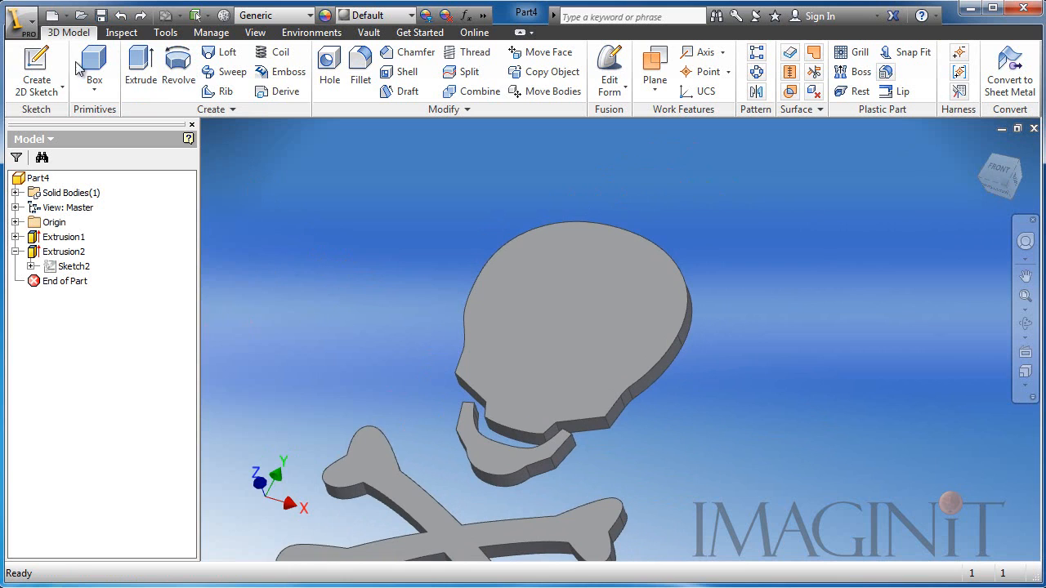
pyautogui.click(655, 65)
pyautogui.click(593, 264)
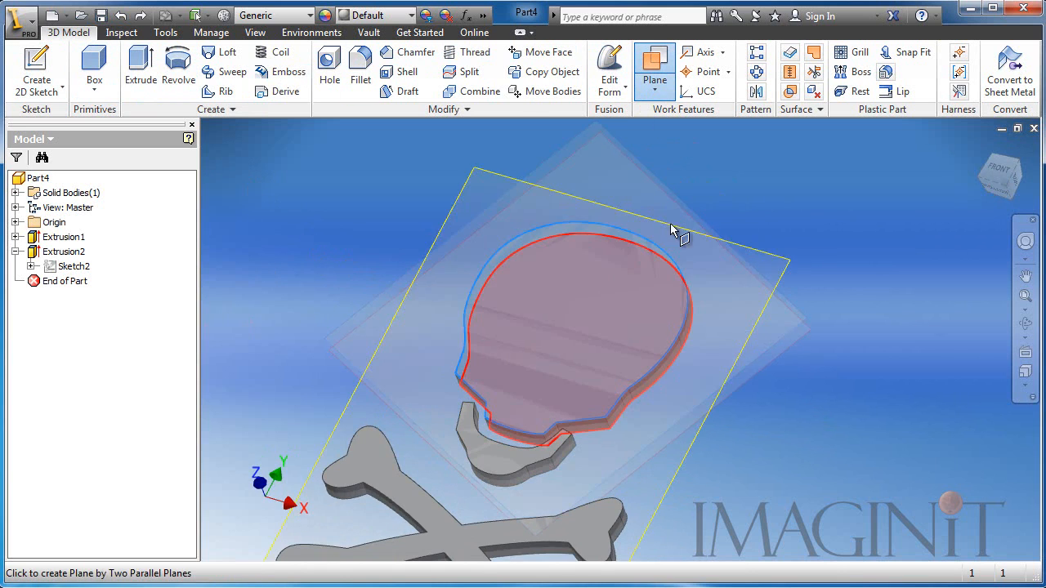
pyautogui.scroll(-5, 757, 423)
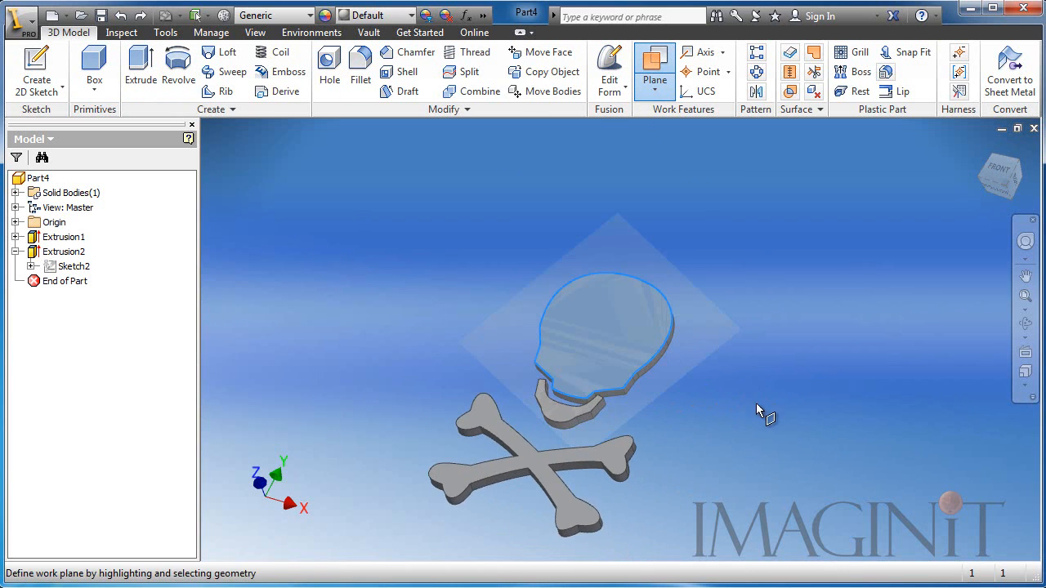
pyautogui.moveTo(800, 406); pyautogui.dragTo(784, 380)
pyautogui.click(557, 204)
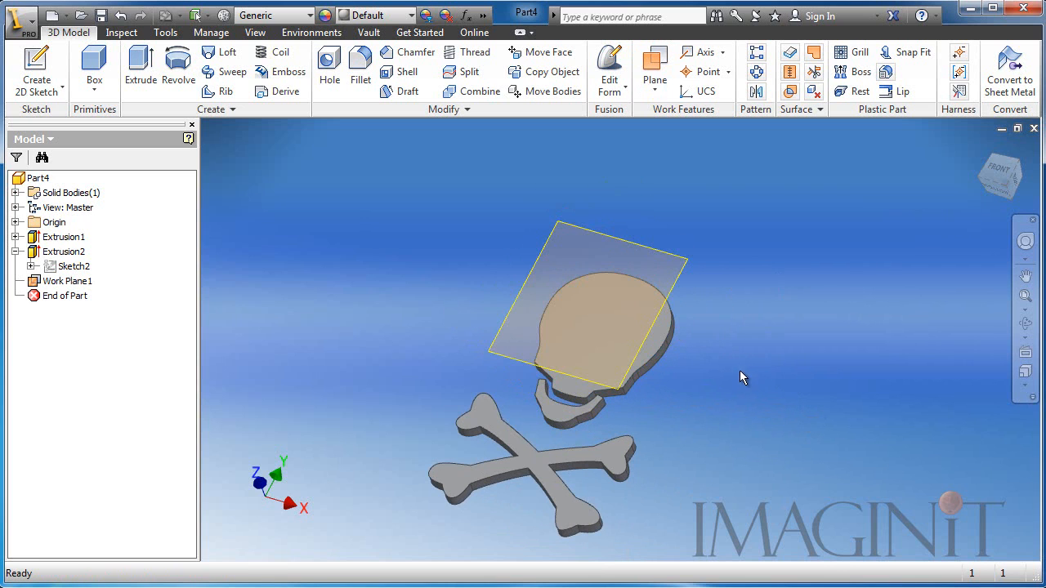
# Sketch a single point on the new work plane over the middle of the skull and finish the sketch
pyautogui.moveTo(762, 379)
pyautogui.keyDown('shift'); pyautogui.mouseDown(button='middle')
pyautogui.moveTo(684, 388)
pyautogui.moveTo(619, 289)
pyautogui.mouseUp(button='middle'); pyautogui.keyUp('shift')
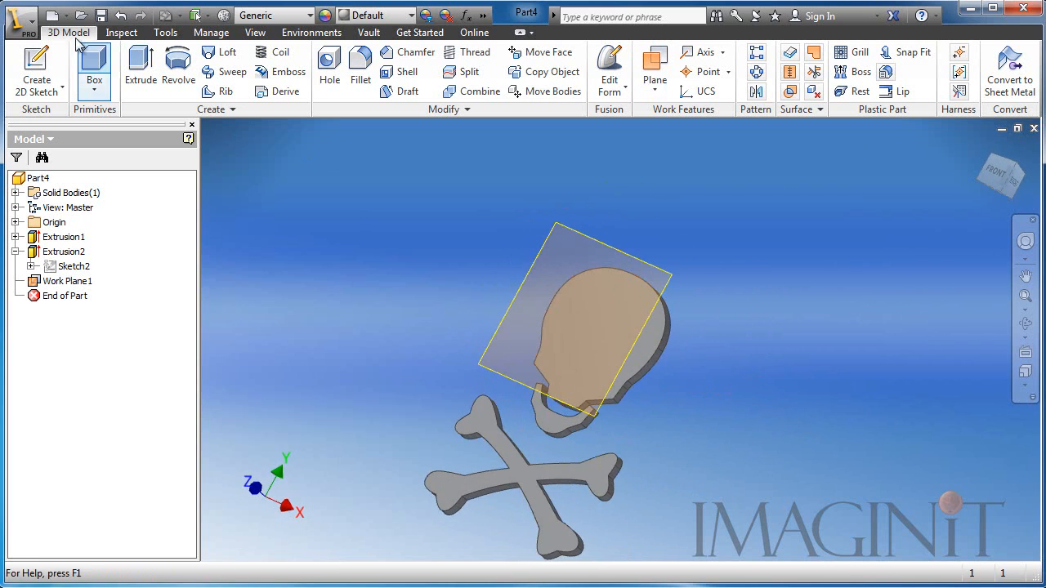
pyautogui.click(40, 72)
pyautogui.click(613, 248)
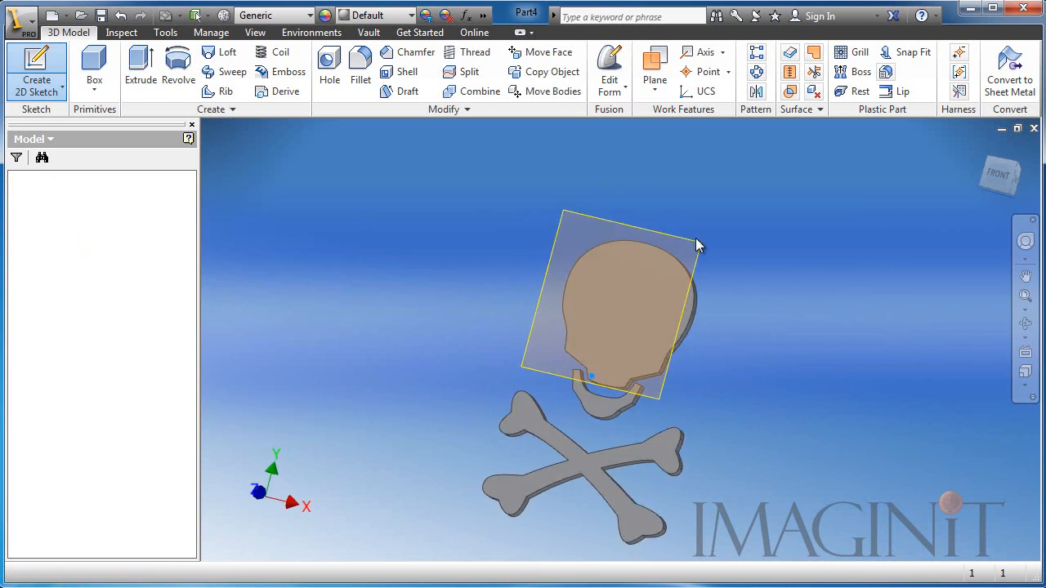
pyautogui.click(186, 91)
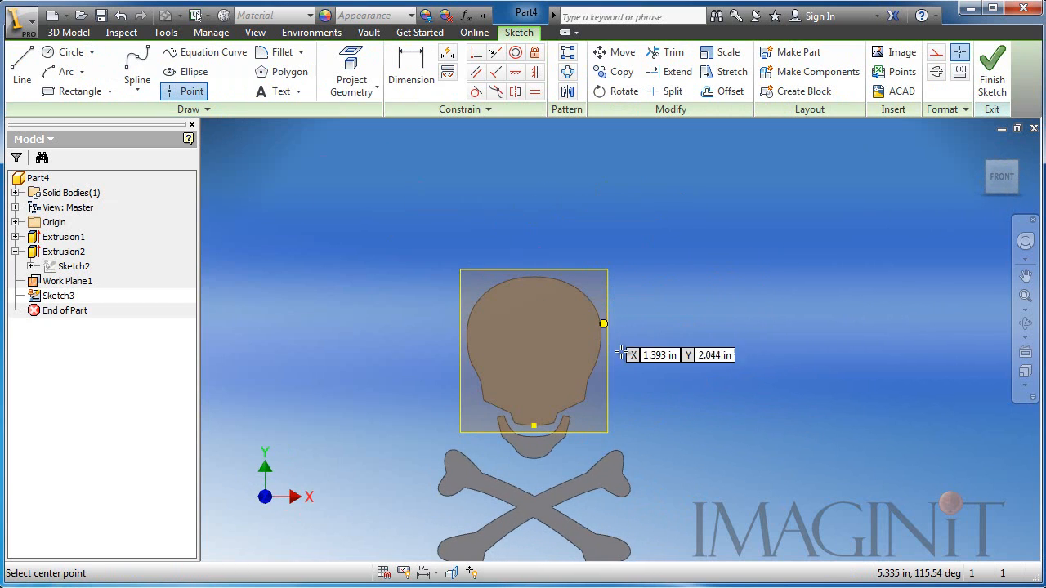
pyautogui.click(532, 341)
pyautogui.rightClick(678, 315)
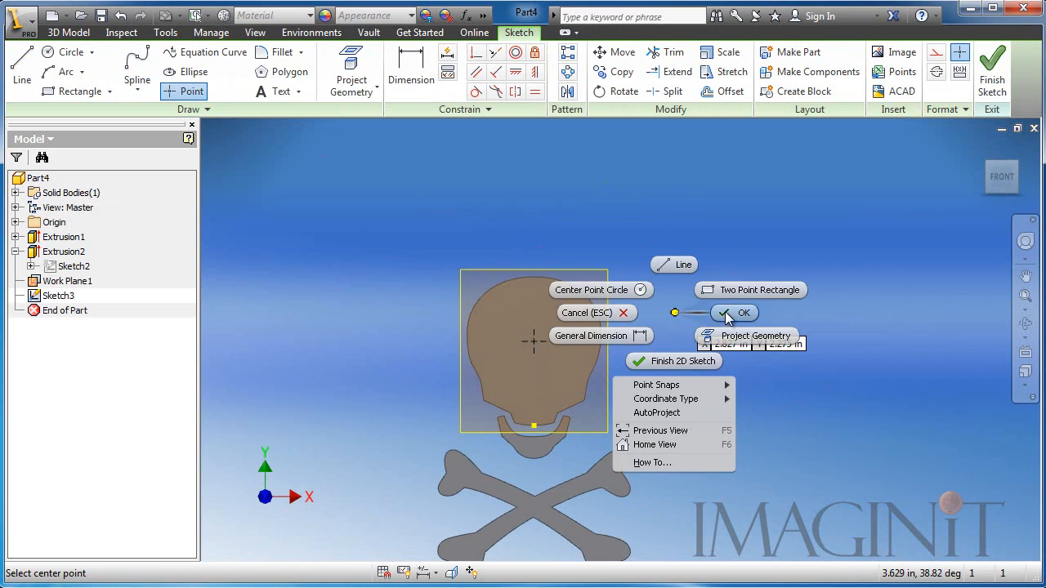
pyautogui.click(743, 309)
pyautogui.click(992, 73)
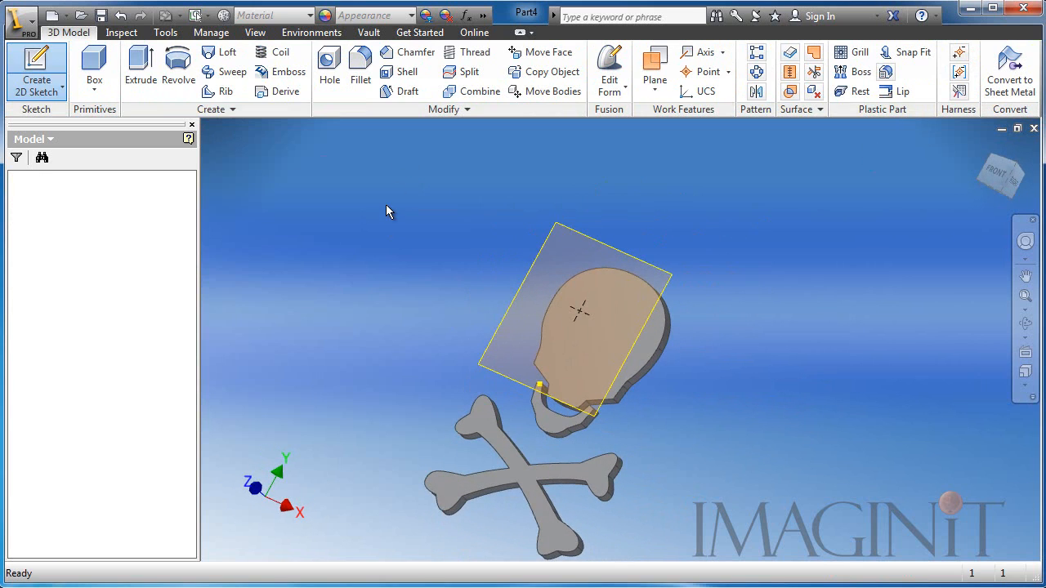
# Loft the skull's front face to the sketched point with a Tangent condition at the point, and hide the front work plane
pyautogui.click(216, 54)
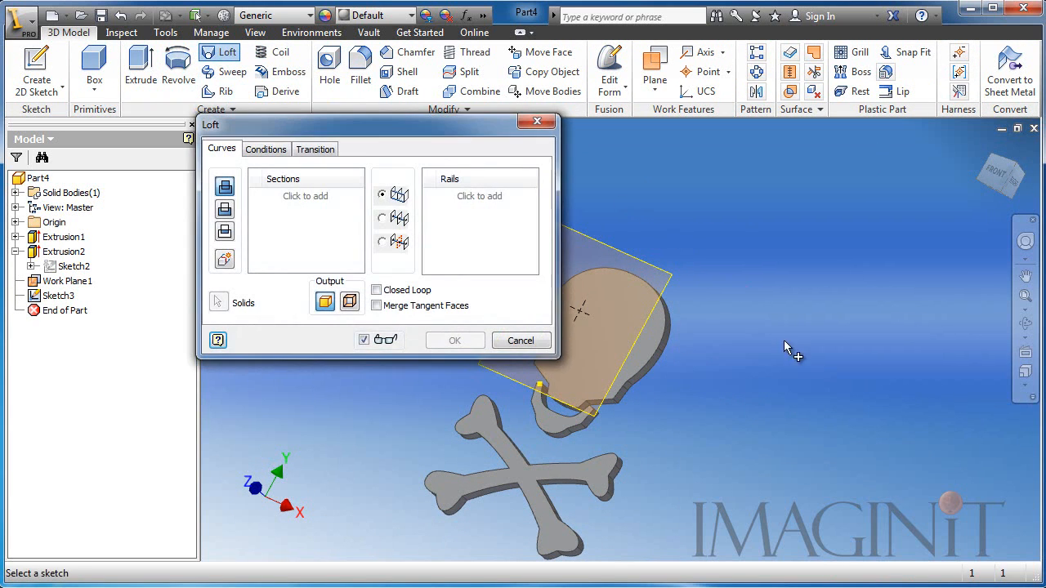
pyautogui.scroll(-4, 691, 392)
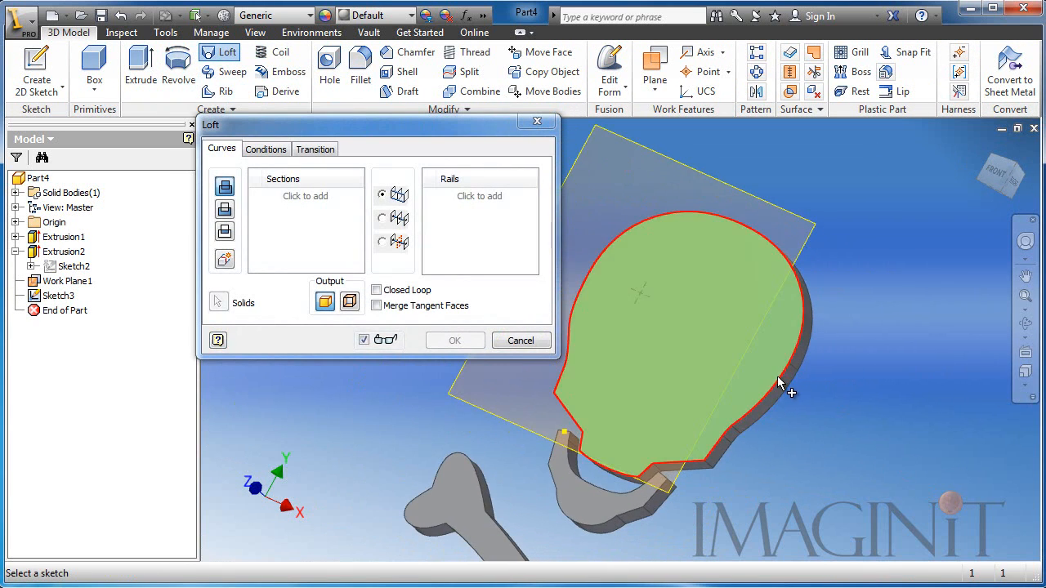
pyautogui.click(777, 376)
pyautogui.click(638, 298)
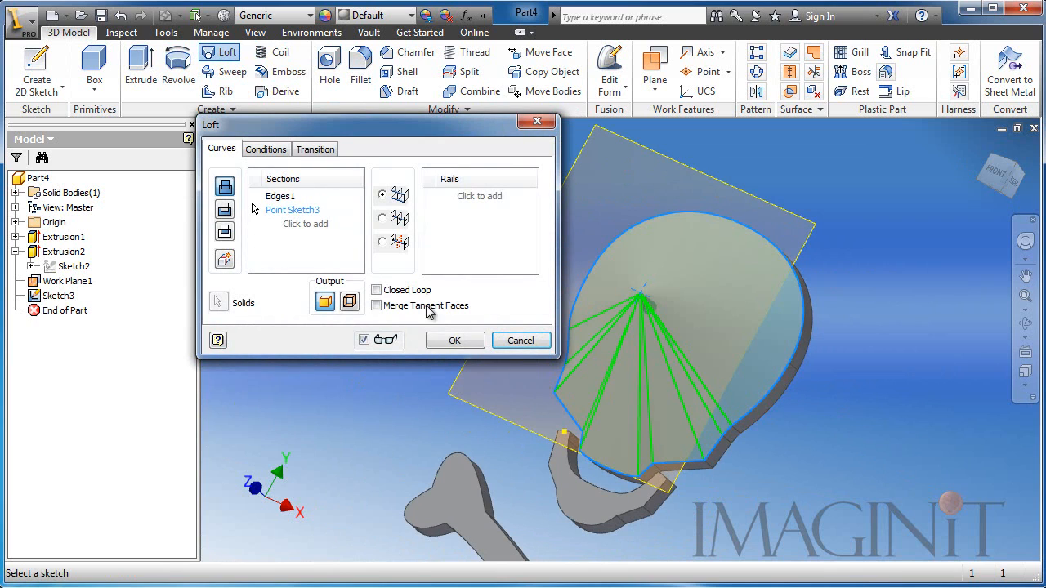
pyautogui.click(276, 154)
pyautogui.click(353, 216)
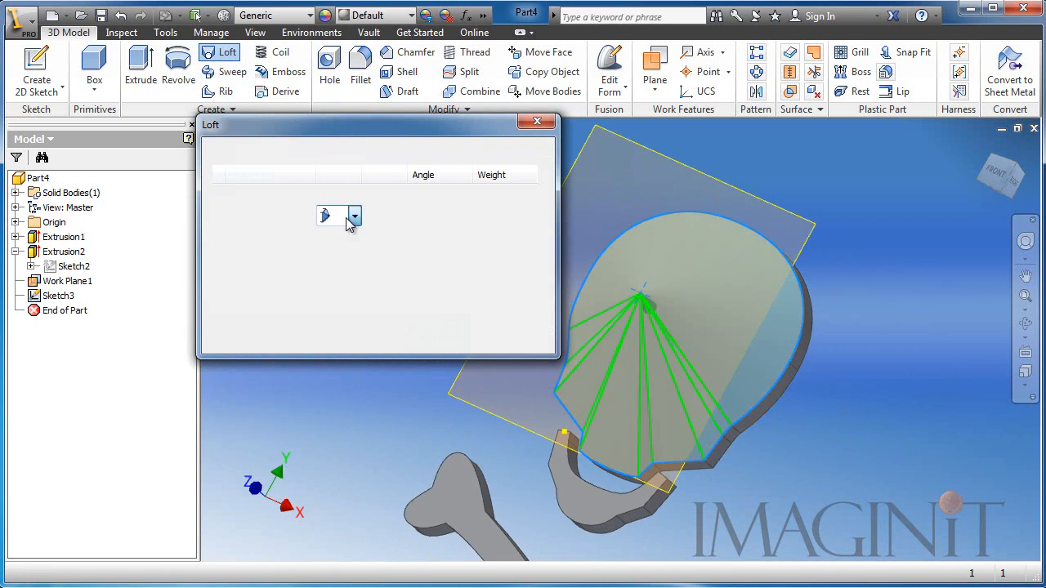
pyautogui.click(327, 253)
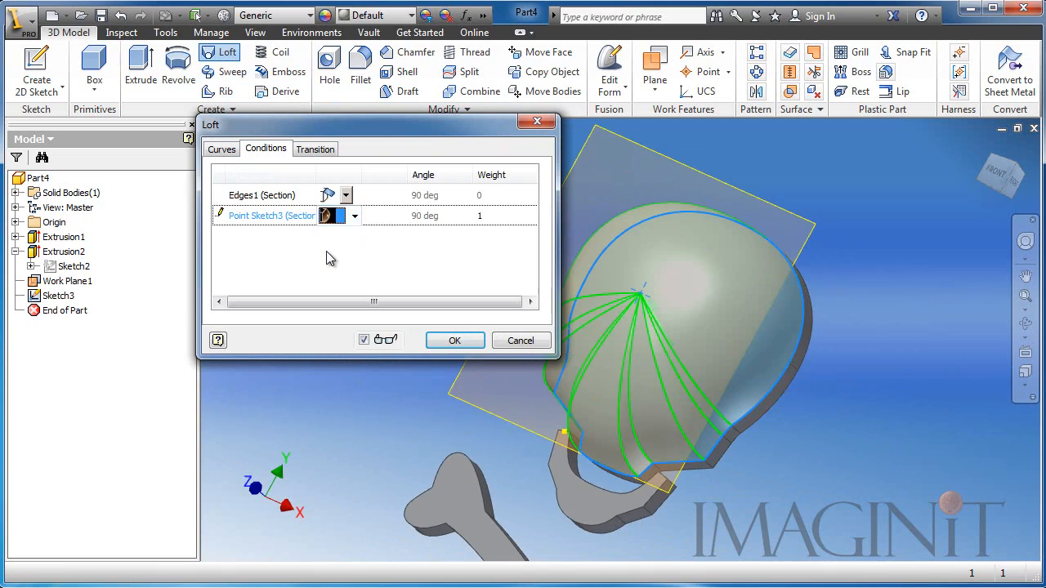
pyautogui.keyDown('shift'); pyautogui.moveTo(789, 500); pyautogui.dragTo(787, 478, button='middle'); pyautogui.keyUp('shift')
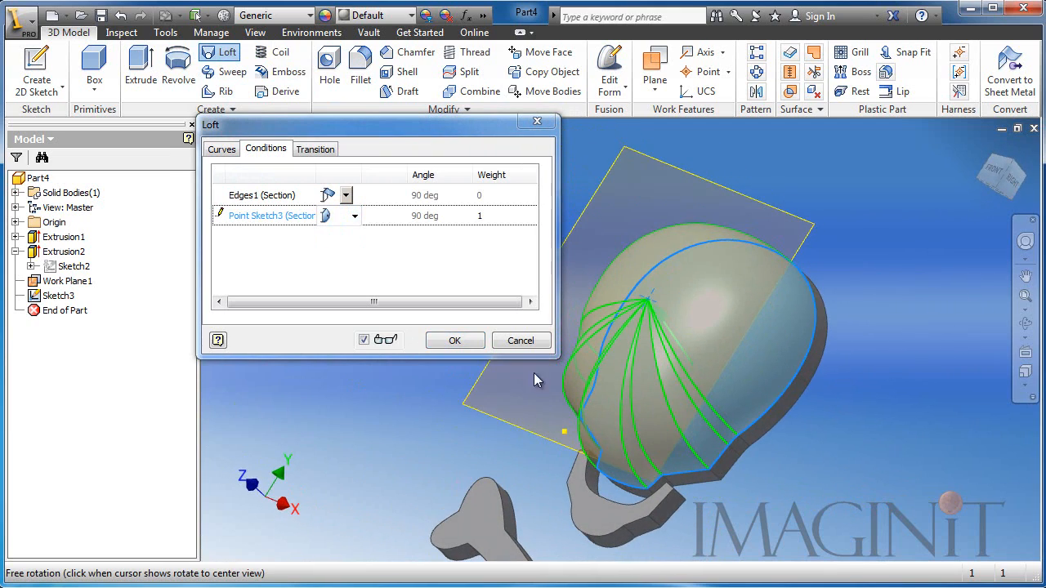
pyautogui.click(455, 340)
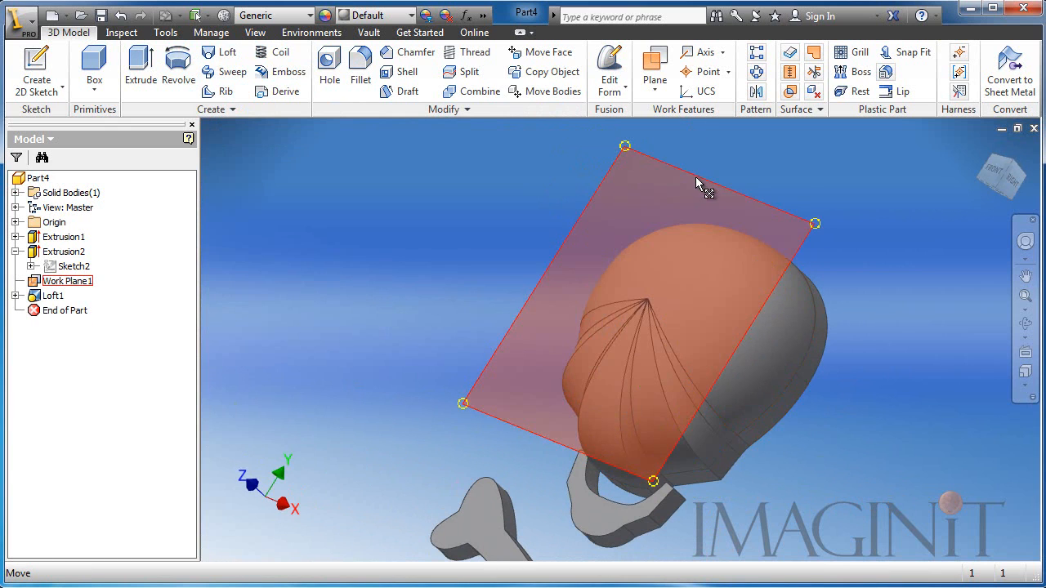
pyautogui.rightClick(694, 177)
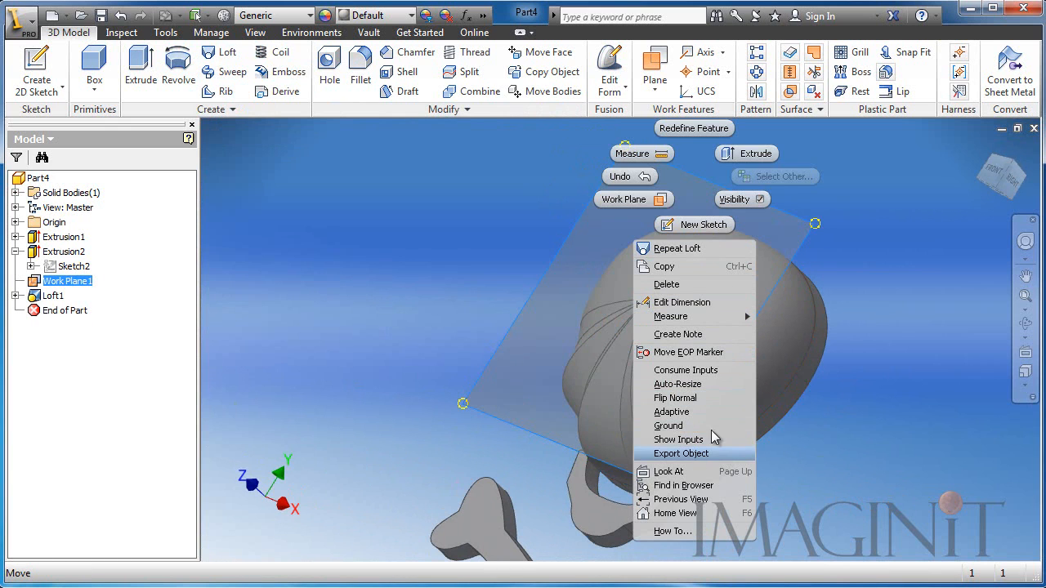
pyautogui.click(733, 199)
# Sketch a downward-bulging three-point arc of about 2 in radius across the lower part of the skull's back face and finish the sketch
pyautogui.moveTo(812, 236)
pyautogui.keyDown('shift'); pyautogui.mouseDown(button='middle')
pyautogui.moveTo(801, 411)
pyautogui.moveTo(656, 376)
pyautogui.moveTo(572, 384)
pyautogui.mouseUp(button='middle'); pyautogui.keyUp('shift')
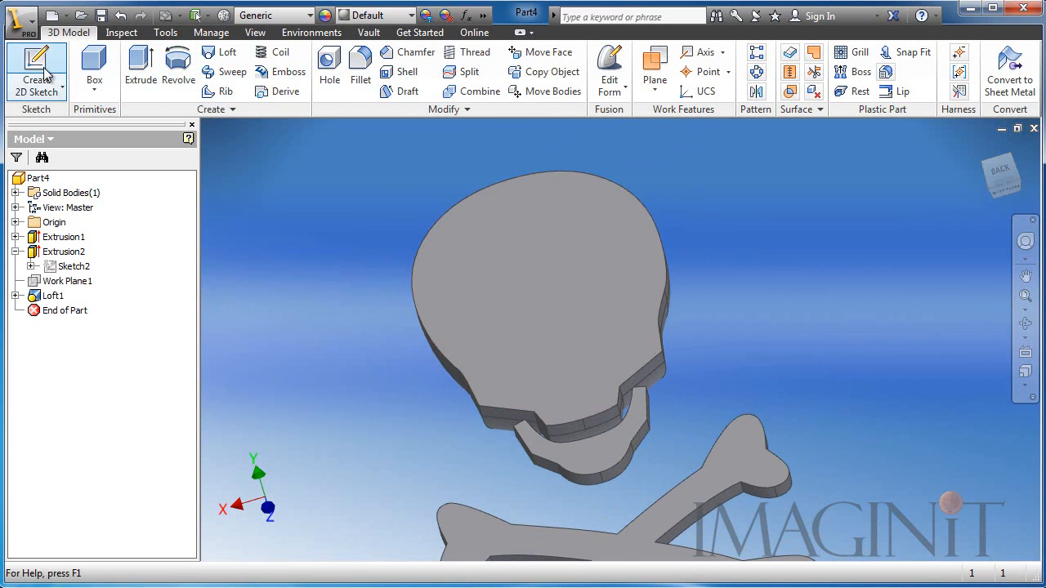
pyautogui.click(36, 71)
pyautogui.click(485, 248)
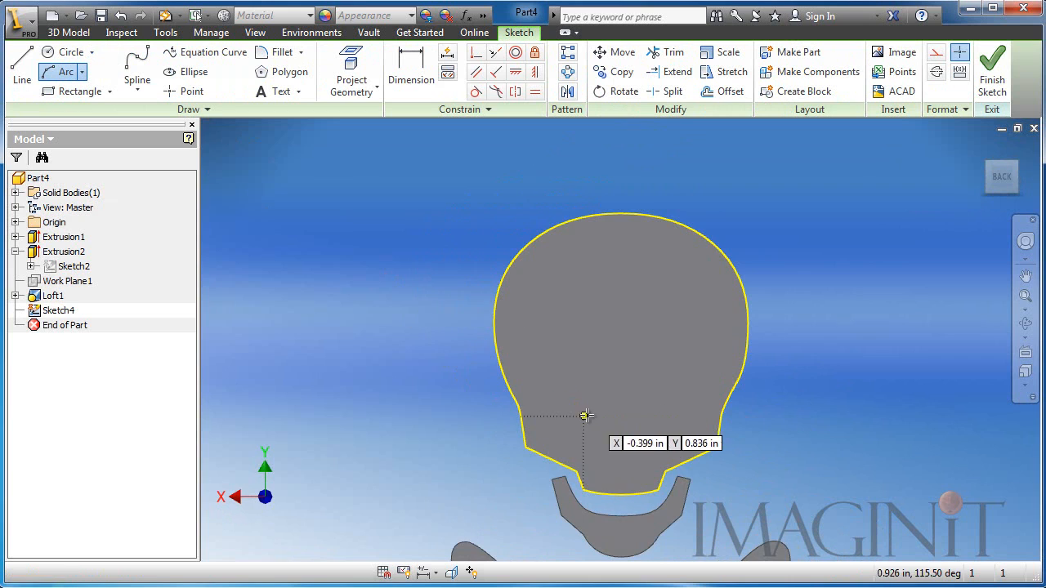
pyautogui.moveTo(584, 416)
pyautogui.mouseDown(button='middle')
pyautogui.moveTo(380, 434)
pyautogui.moveTo(420, 334)
pyautogui.mouseUp(button='middle')
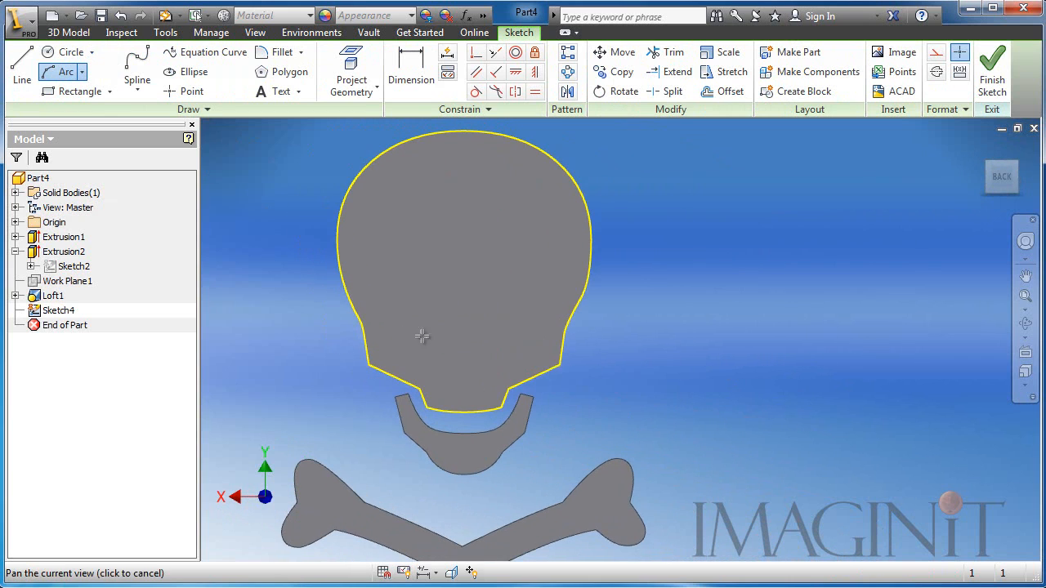
pyautogui.click(368, 348)
pyautogui.click(561, 350)
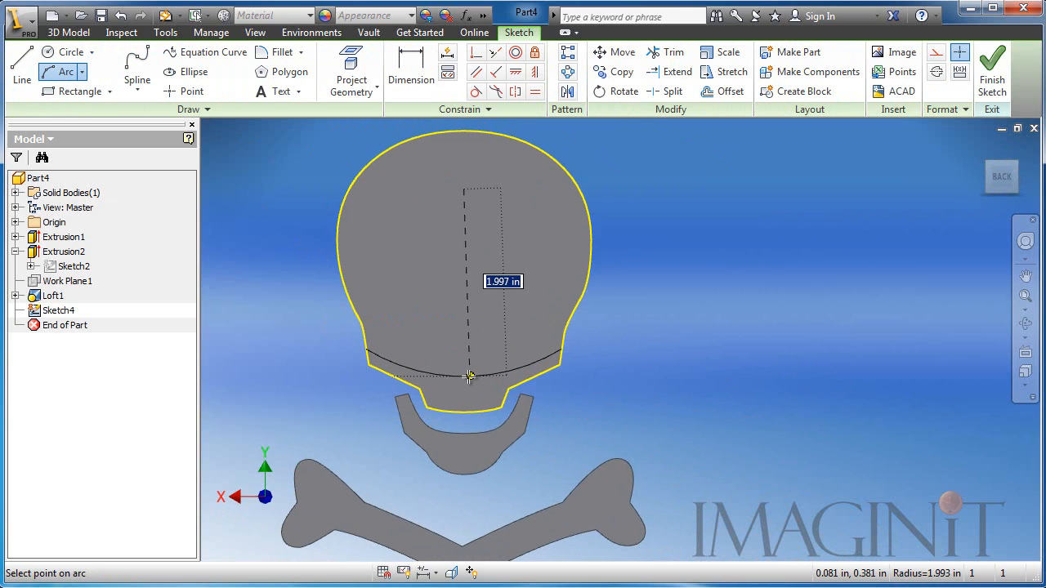
pyautogui.click(464, 376)
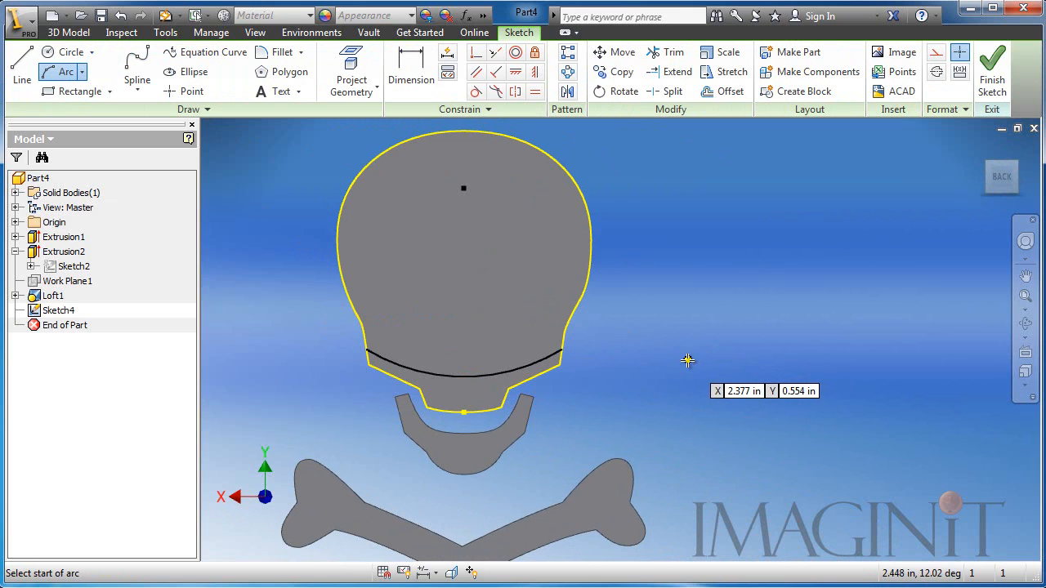
pyautogui.press('Escape')
pyautogui.click(994, 72)
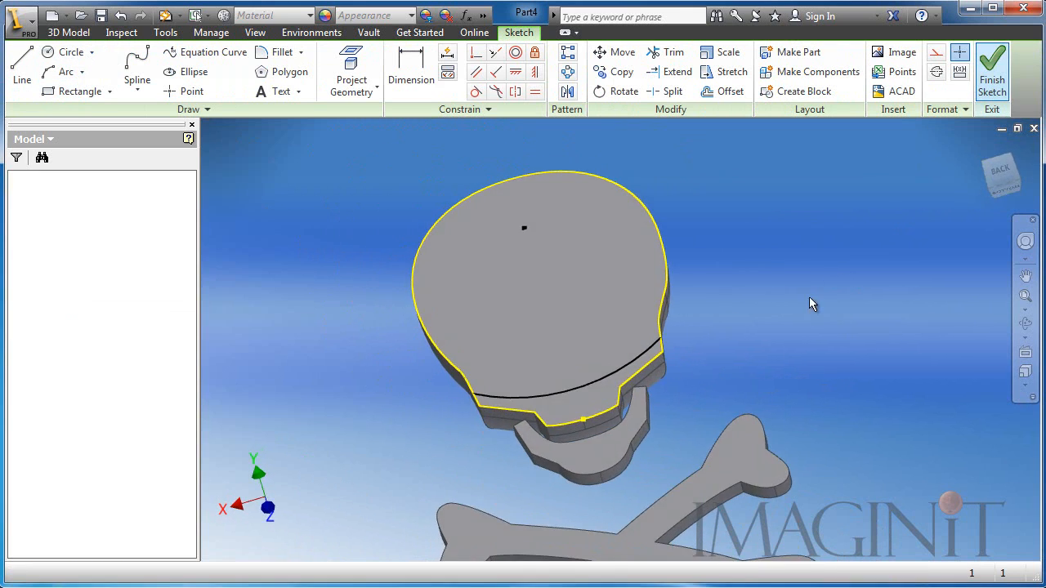
# Create a work plane offset 1.125 in outward from the skull's back face
pyautogui.click(654, 65)
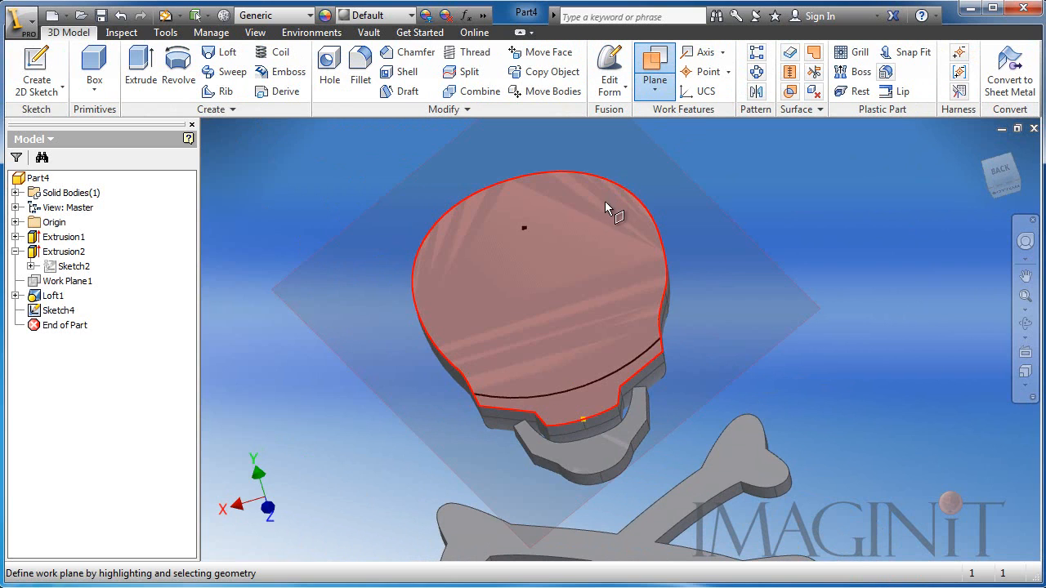
pyautogui.click(600, 199)
pyautogui.moveTo(590, 177); pyautogui.dragTo(586, 170)
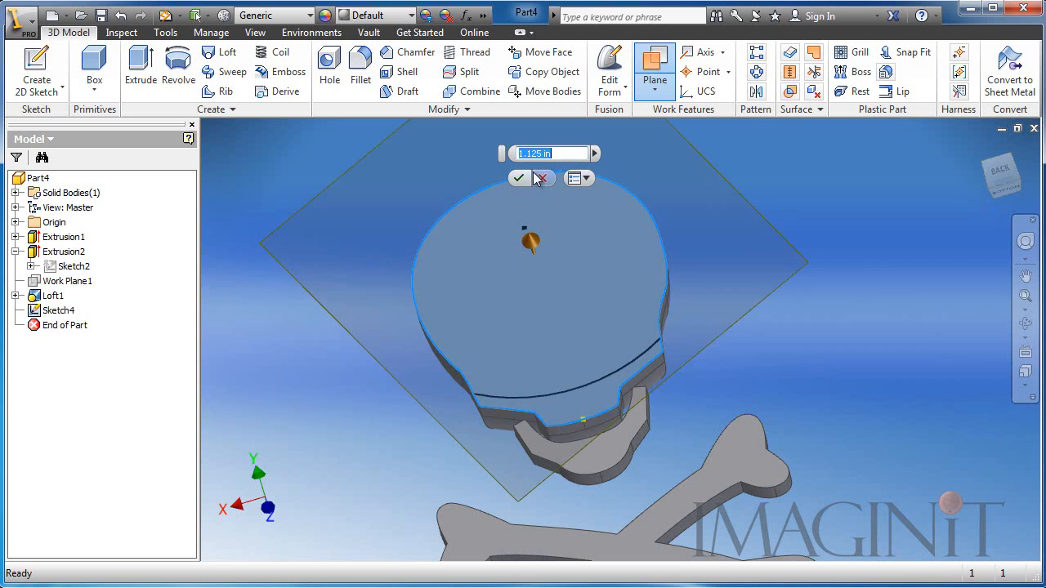
pyautogui.click(528, 182)
# Sketch a single point on the rear work plane over the middle of the skull and finish the sketch
pyautogui.keyDown('shift'); pyautogui.moveTo(774, 334); pyautogui.dragTo(646, 286, button='middle'); pyautogui.keyUp('shift')
pyautogui.click(36, 65)
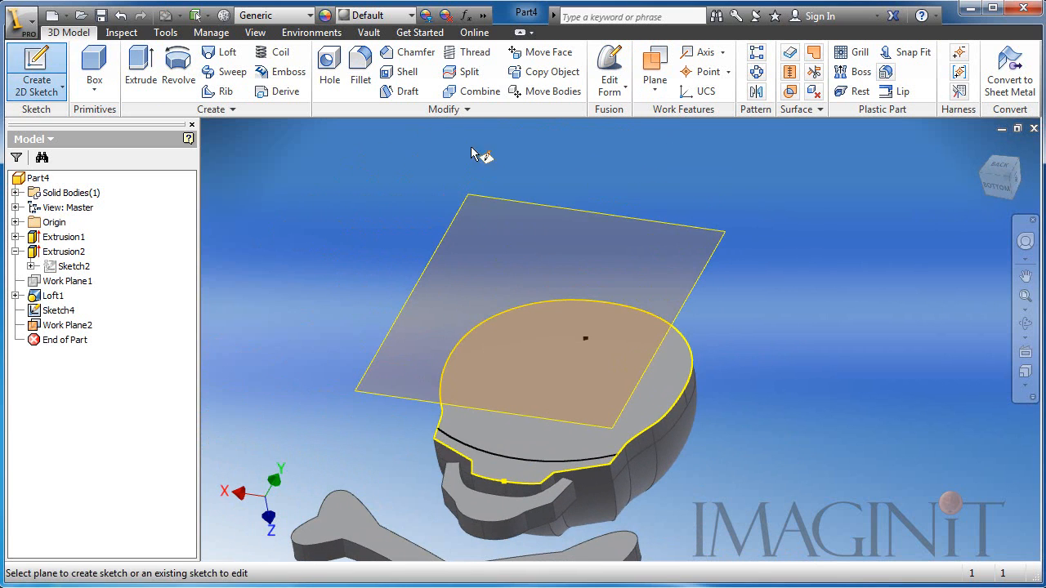
pyautogui.click(518, 210)
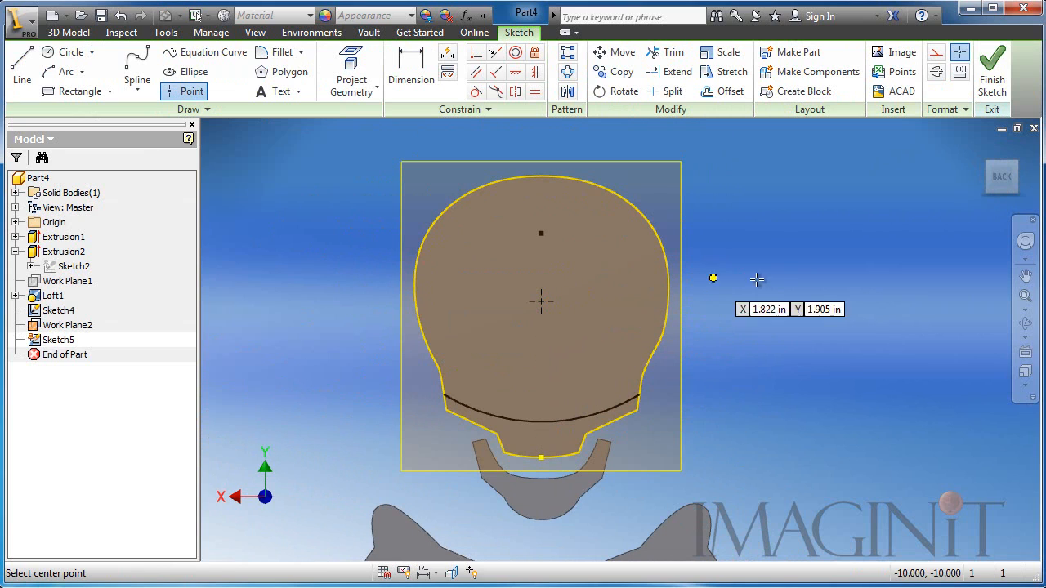
pyautogui.click(990, 82)
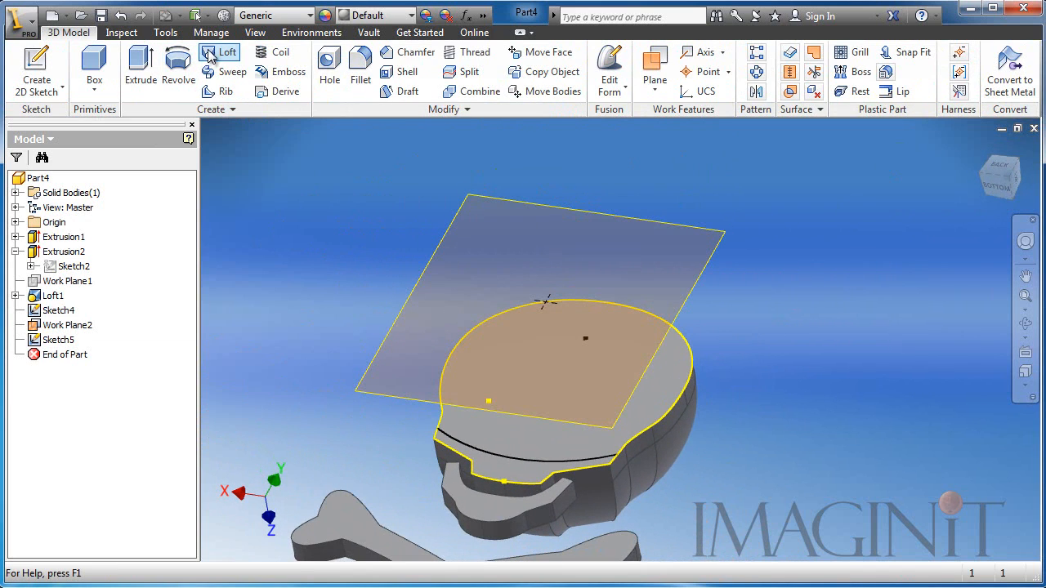
# Loft the back-face region above the arc to the rear sketched point, with a Tangent condition at the point
pyautogui.click(221, 51)
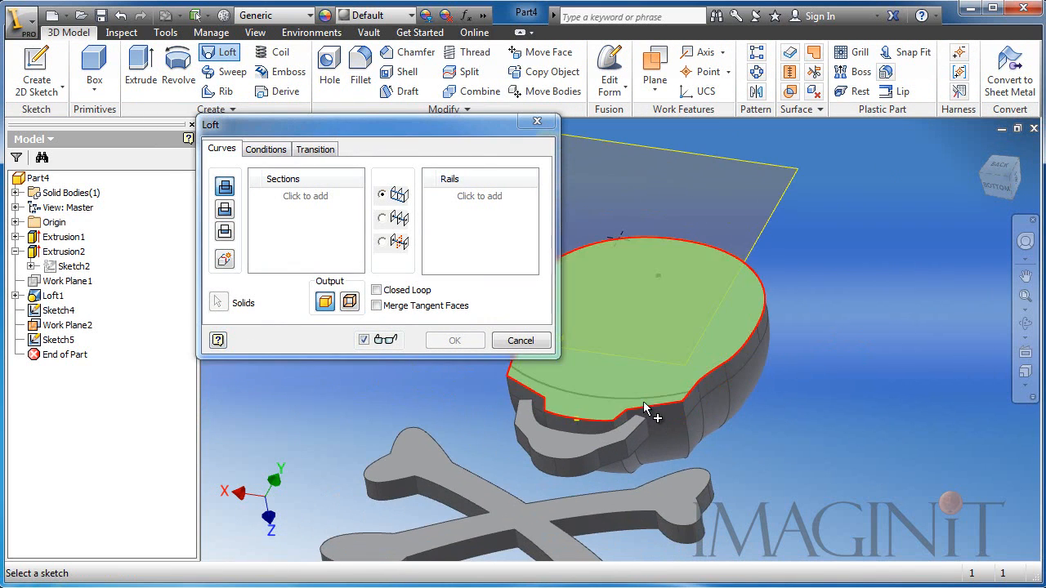
pyautogui.click(653, 412)
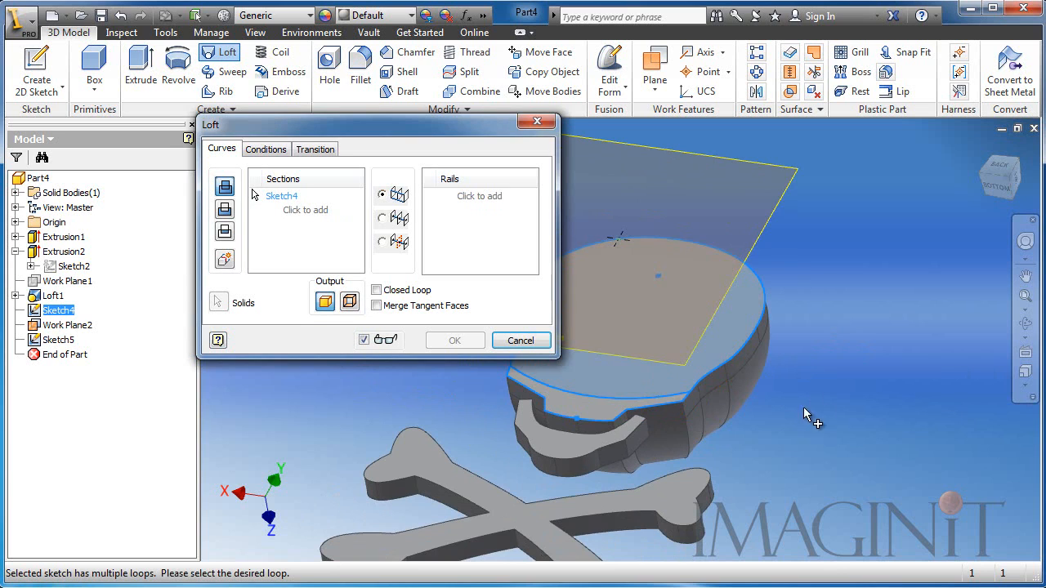
pyautogui.moveTo(803, 407); pyautogui.dragTo(853, 406, button='middle')
pyautogui.click(317, 212)
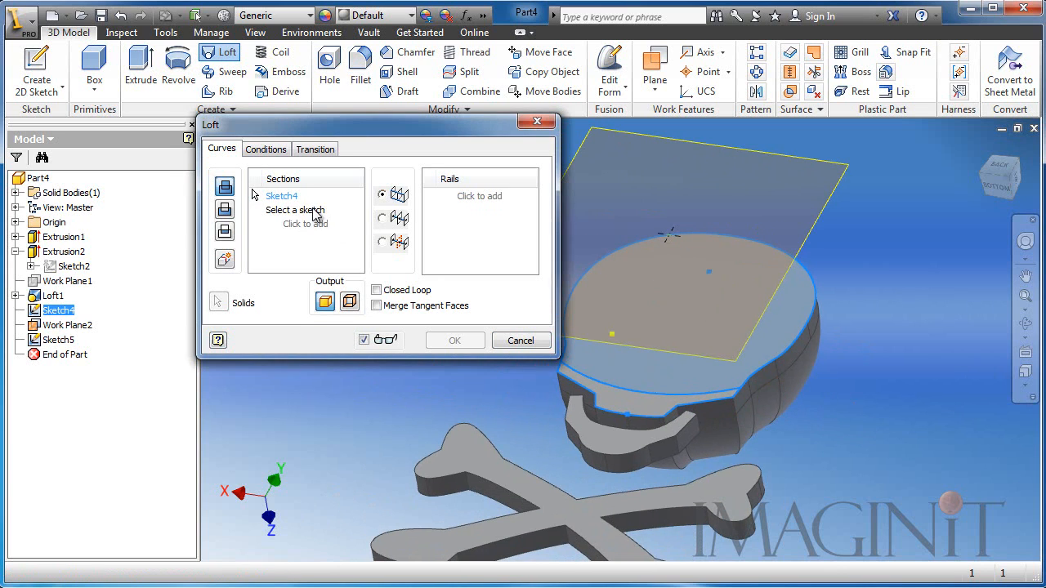
pyautogui.click(674, 229)
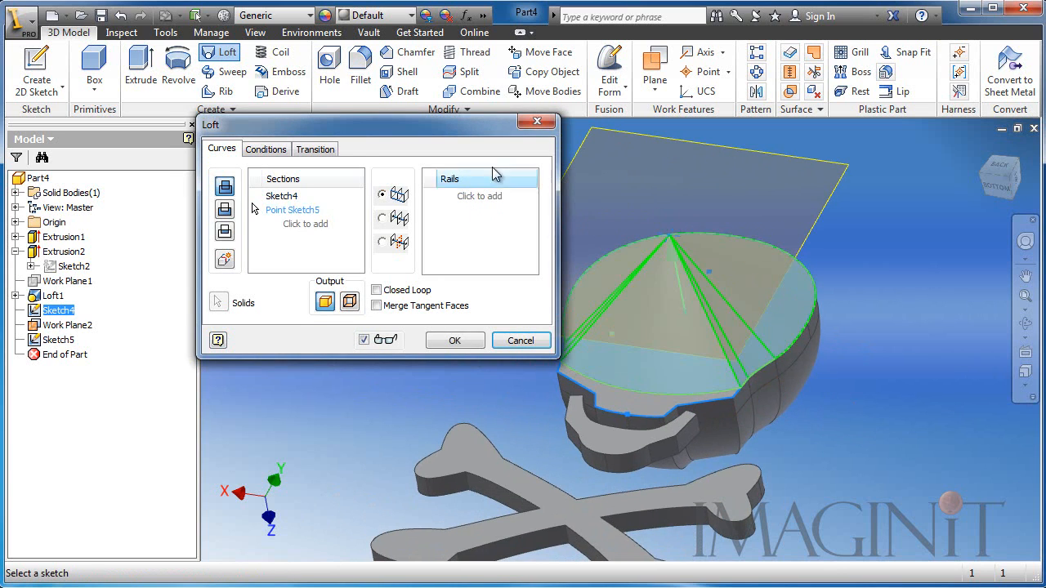
pyautogui.click(278, 151)
pyautogui.click(346, 215)
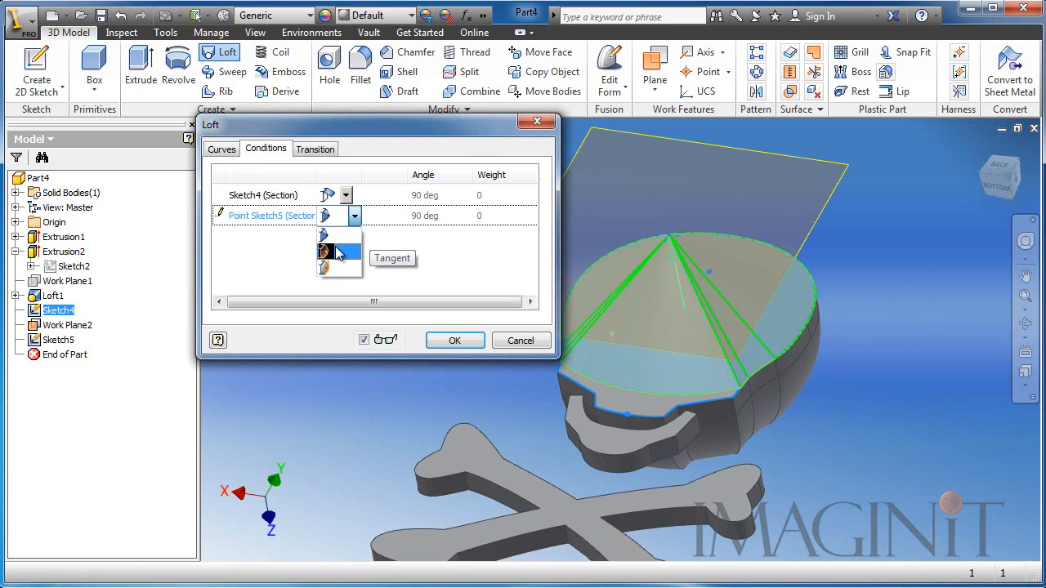
pyautogui.click(351, 256)
pyautogui.click(455, 340)
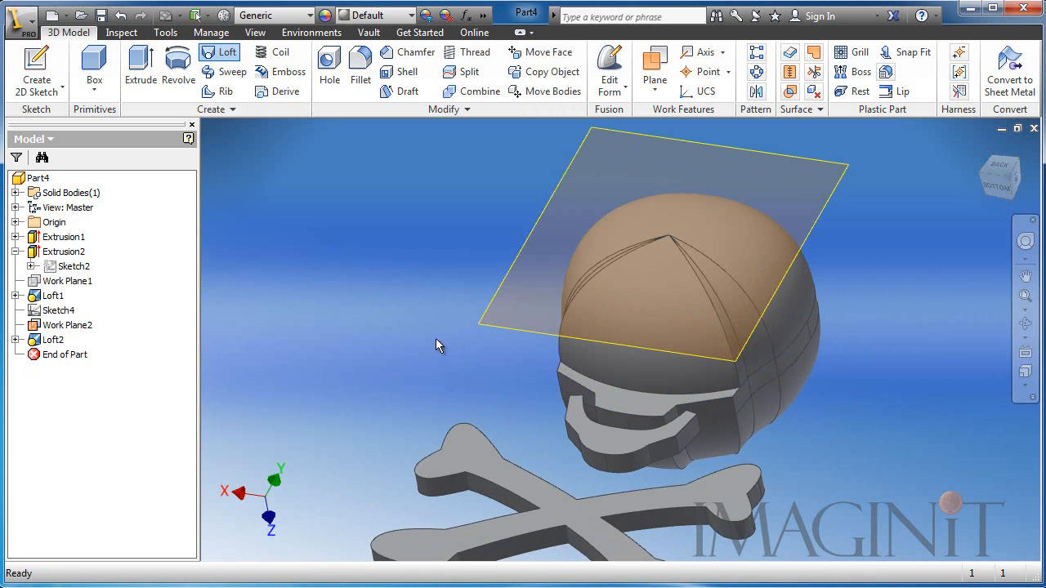
# Share the second extrusion's sketch so that its jaw profiles can be reused
pyautogui.press('F4')
pyautogui.moveTo(423, 327)
pyautogui.mouseDown()
pyautogui.moveTo(432, 353)
pyautogui.moveTo(563, 397)
pyautogui.moveTo(679, 374)
pyautogui.moveTo(589, 367)
pyautogui.moveTo(576, 390)
pyautogui.moveTo(577, 319)
pyautogui.moveTo(618, 366)
pyautogui.moveTo(574, 360)
pyautogui.moveTo(614, 372)
pyautogui.moveTo(556, 327)
pyautogui.moveTo(479, 299)
pyautogui.mouseUp()
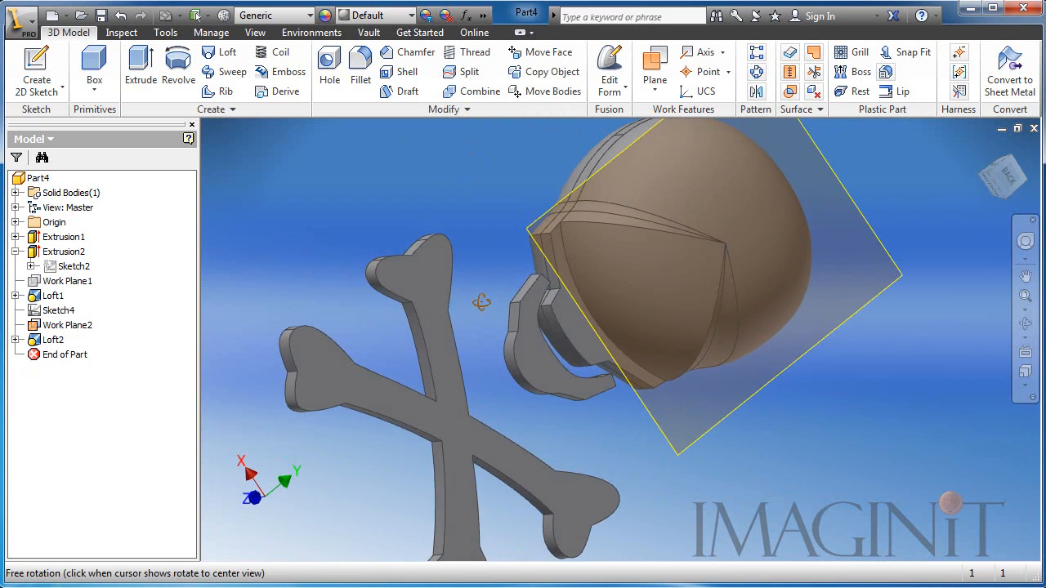
pyautogui.press('Escape')
pyautogui.rightClick(81, 276)
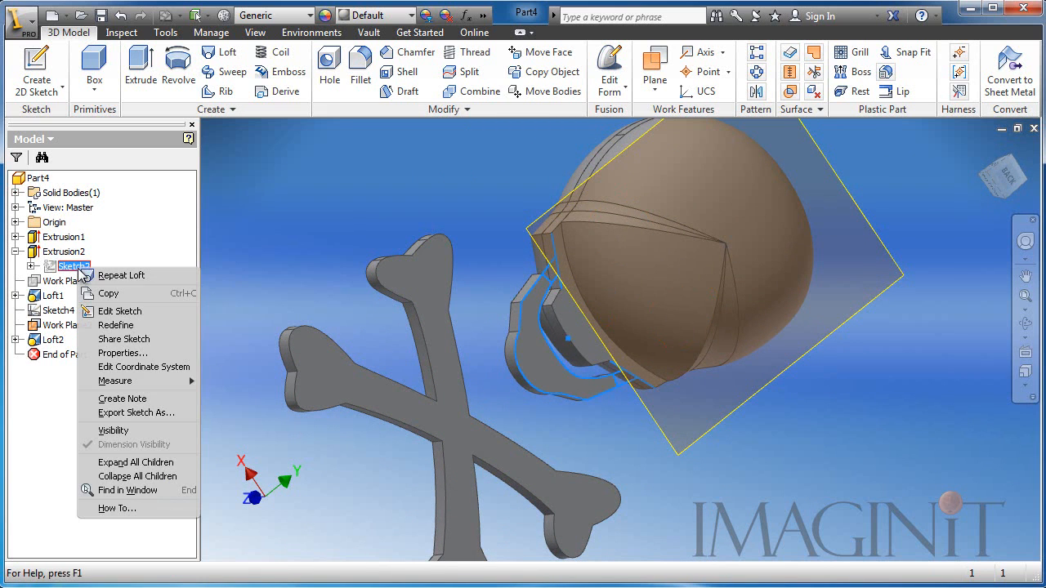
pyautogui.click(124, 339)
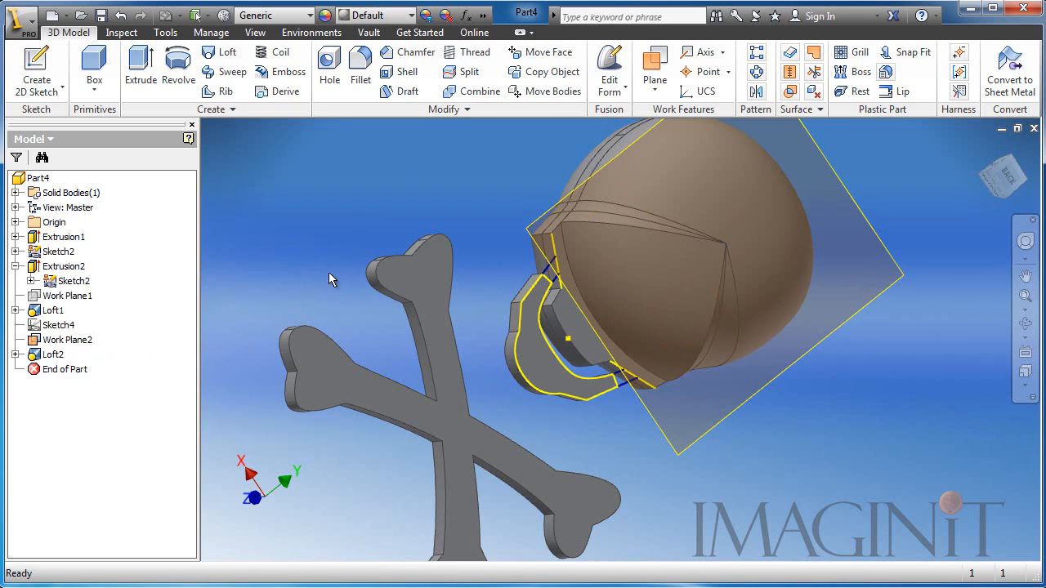
# Extrude the two small connecting profiles between jaw and skull 0.250 in in the reversed direction, joined to the part
pyautogui.press('F4')
pyautogui.moveTo(331, 280)
pyautogui.mouseDown()
pyautogui.moveTo(297, 268)
pyautogui.moveTo(397, 327)
pyautogui.moveTo(474, 343)
pyautogui.moveTo(328, 302)
pyautogui.moveTo(381, 311)
pyautogui.moveTo(344, 304)
pyautogui.mouseUp()
pyautogui.press('Escape')
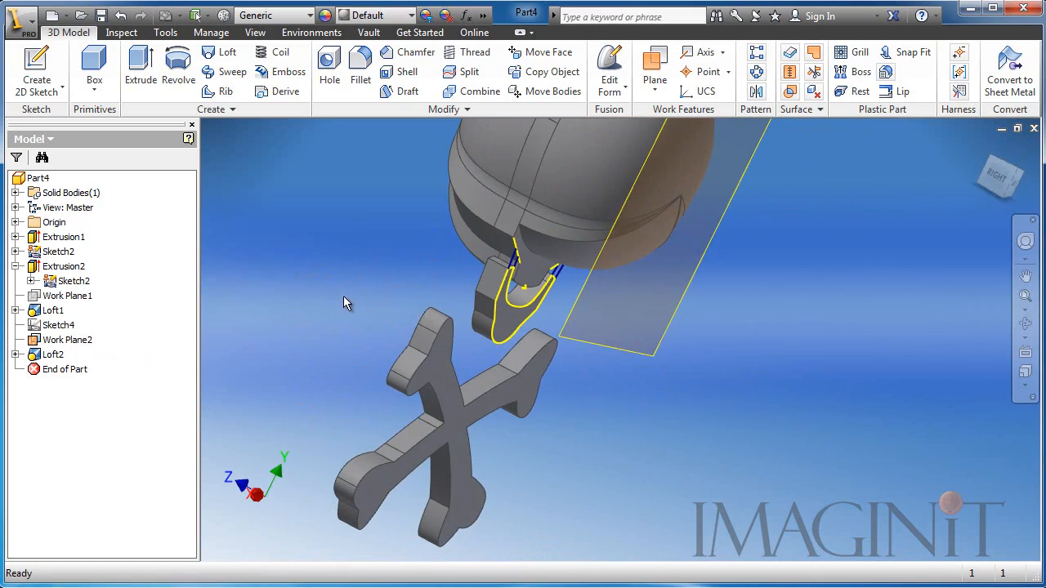
pyautogui.press('e')
pyautogui.scroll(2, 516, 265)
pyautogui.scroll(2, 523, 273)
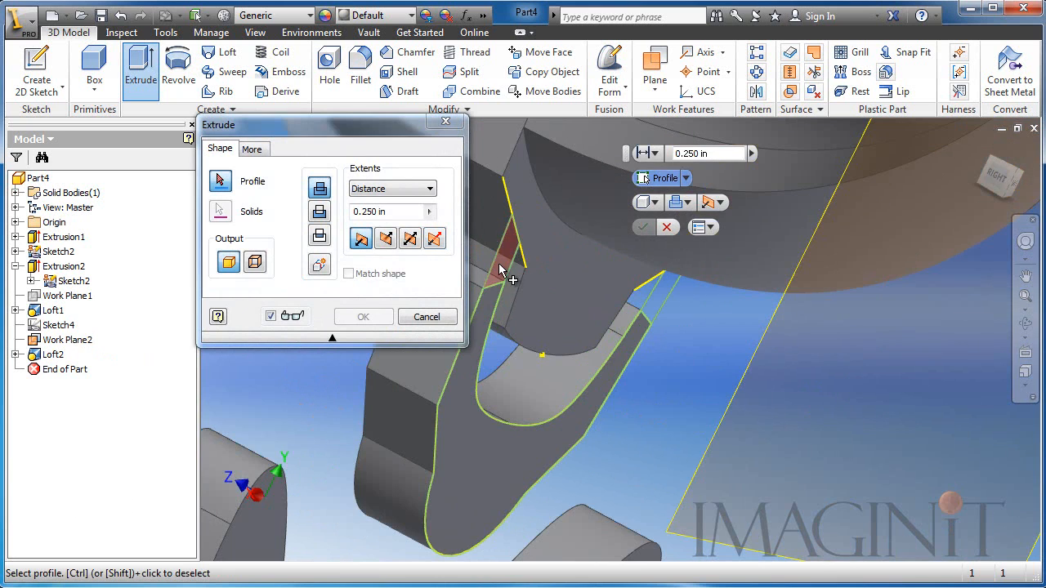
pyautogui.click(604, 292)
pyautogui.scroll(-2, 637, 368)
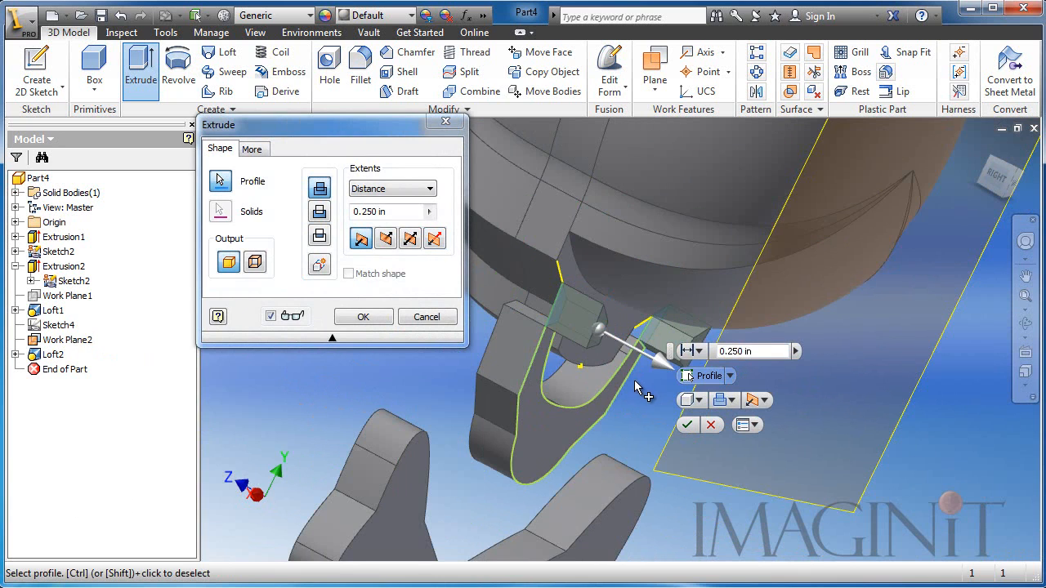
pyautogui.click(386, 237)
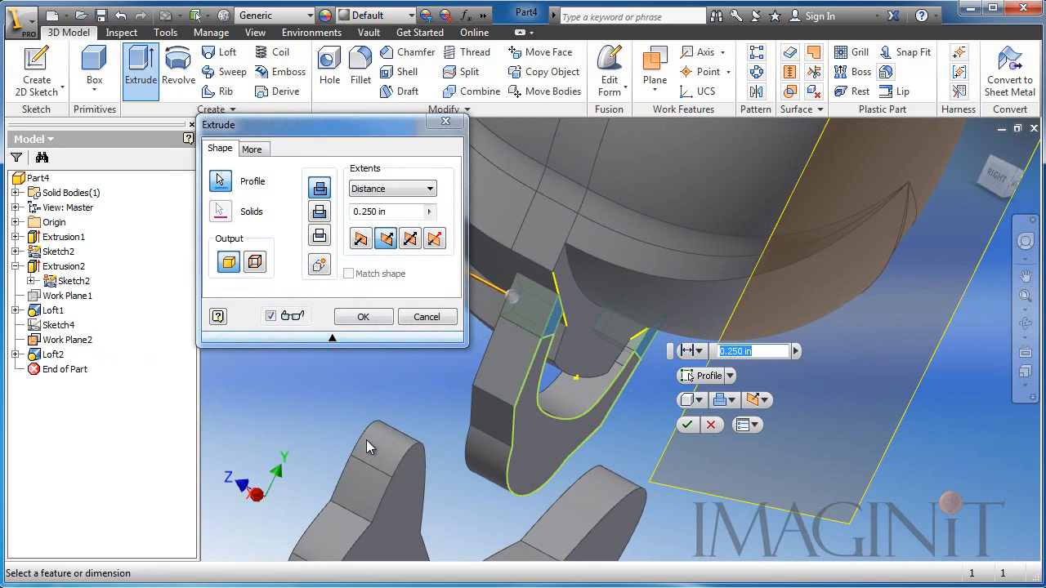
pyautogui.keyDown('shift'); pyautogui.moveTo(496, 487); pyautogui.dragTo(582, 490, button='middle'); pyautogui.keyUp('shift')
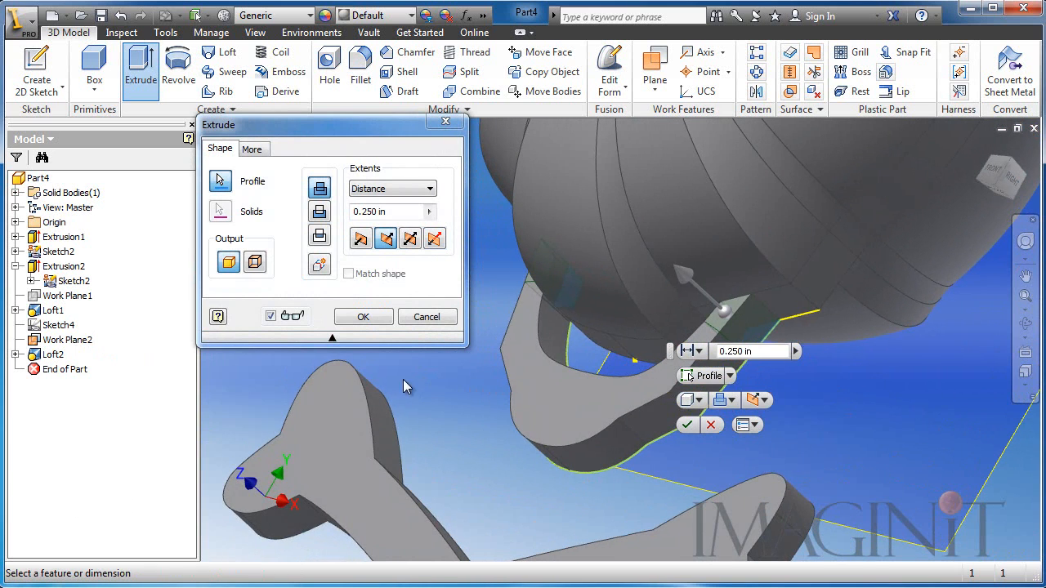
pyautogui.click(363, 316)
# Extrude the full jaw profile 0.625 in in the reversed direction with zero taper, joined to the part
pyautogui.press('e')
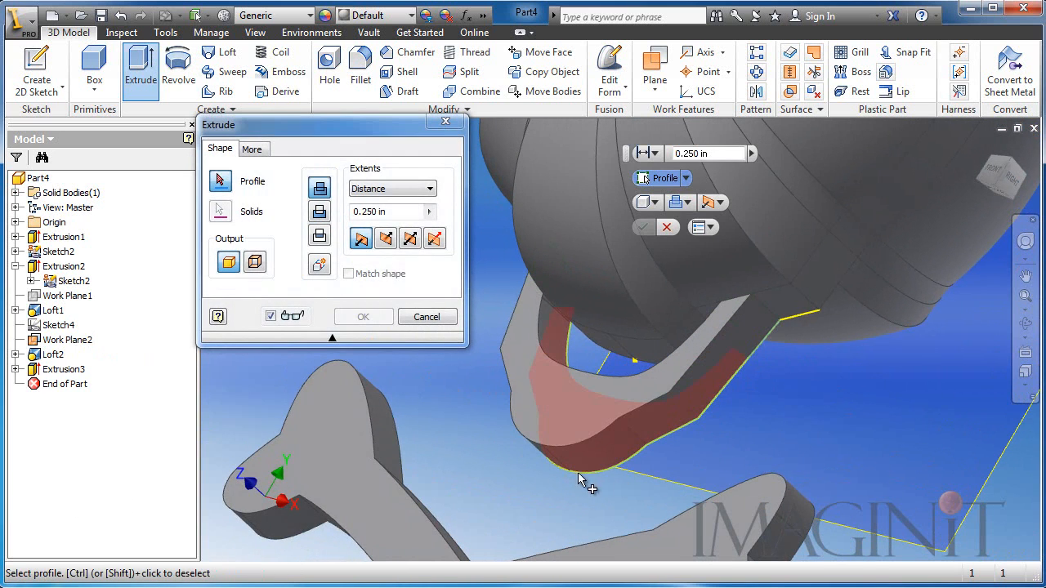
pyautogui.click(587, 454)
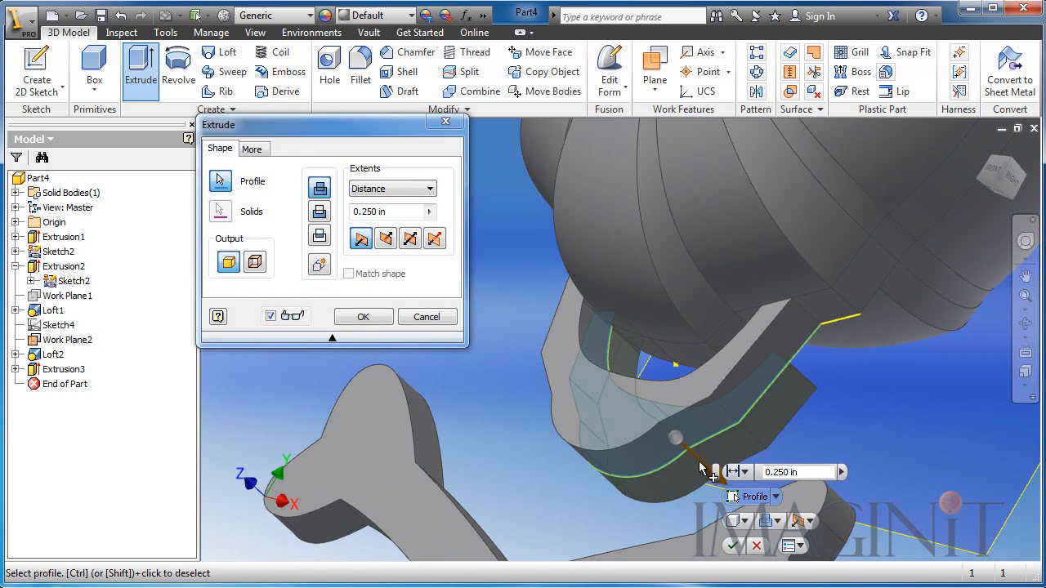
pyautogui.moveTo(675, 438); pyautogui.dragTo(580, 389)
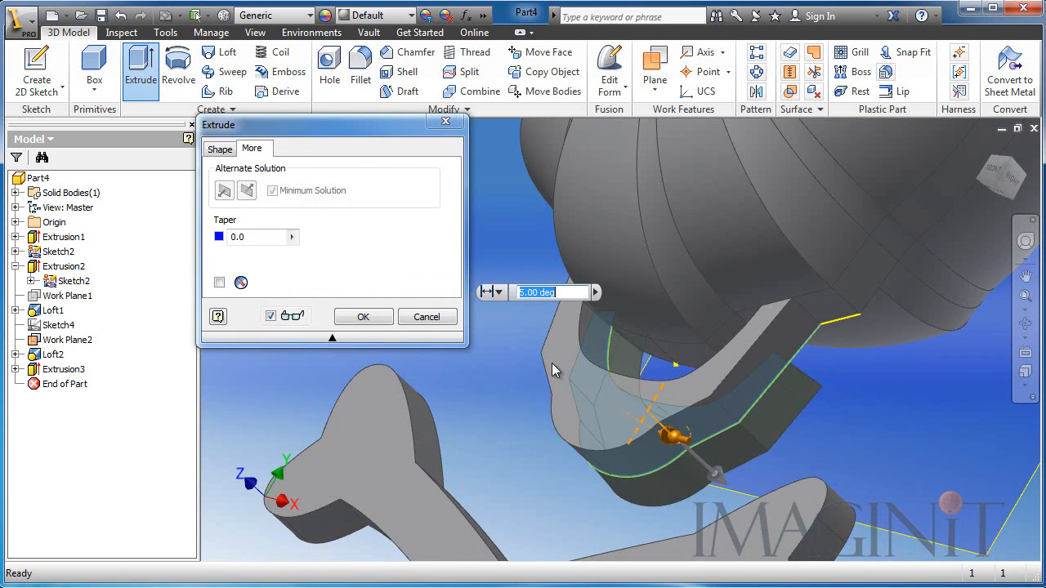
pyautogui.moveTo(695, 476); pyautogui.dragTo(732, 499)
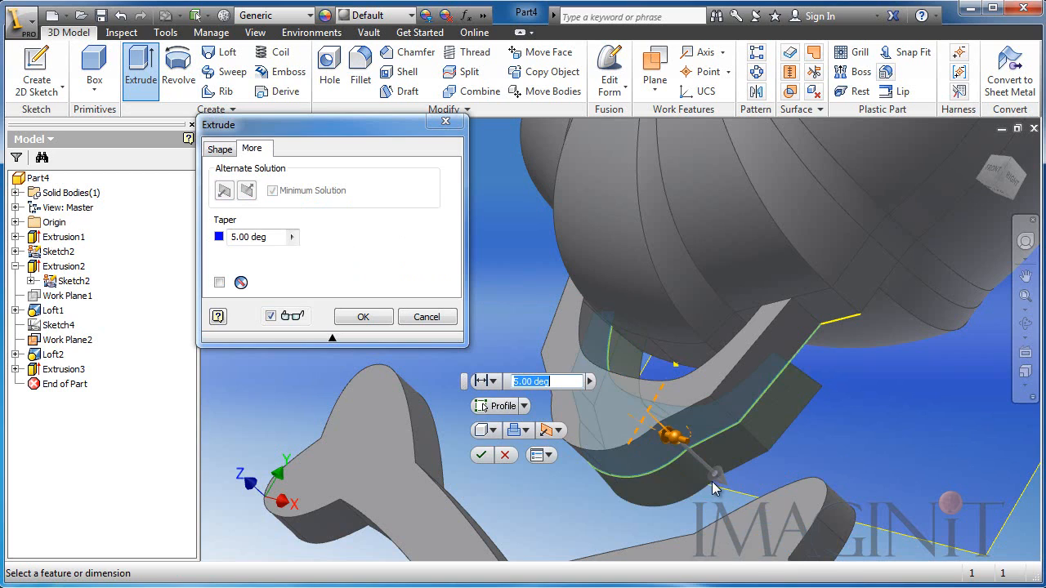
pyautogui.click(241, 237)
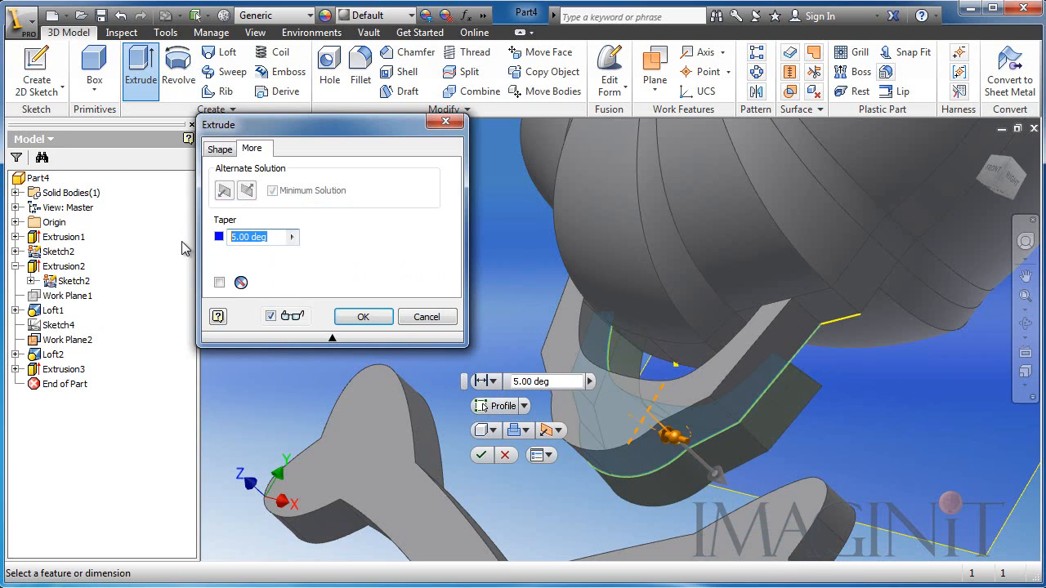
pyautogui.write('0')
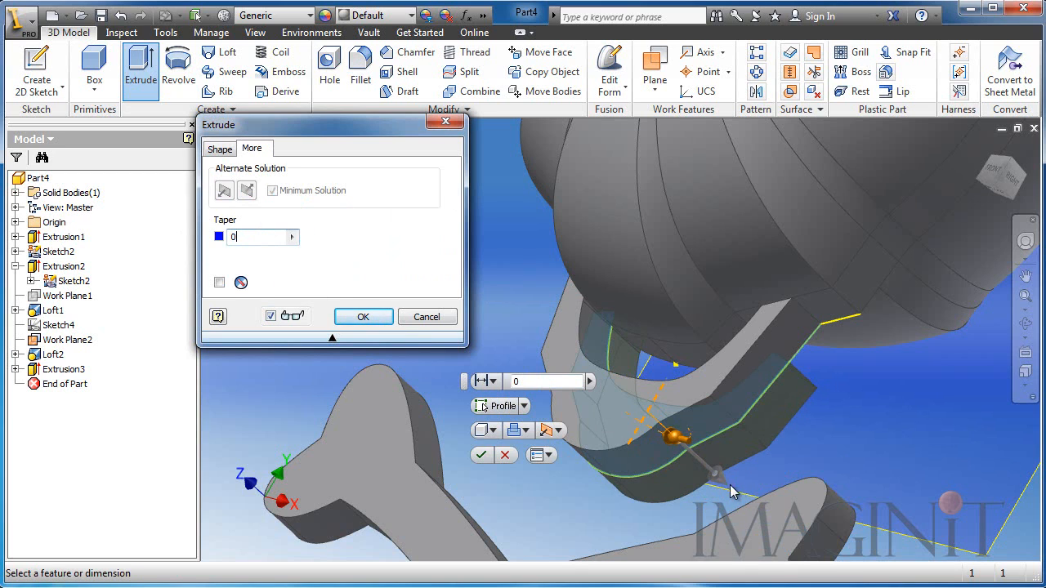
pyautogui.click(219, 148)
pyautogui.moveTo(679, 441); pyautogui.dragTo(603, 395)
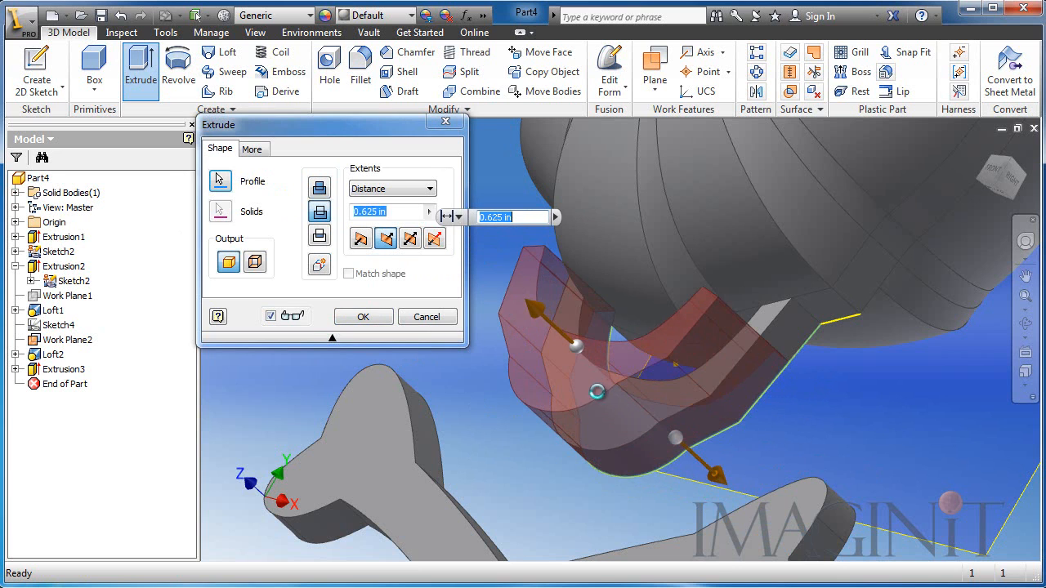
pyautogui.click(320, 187)
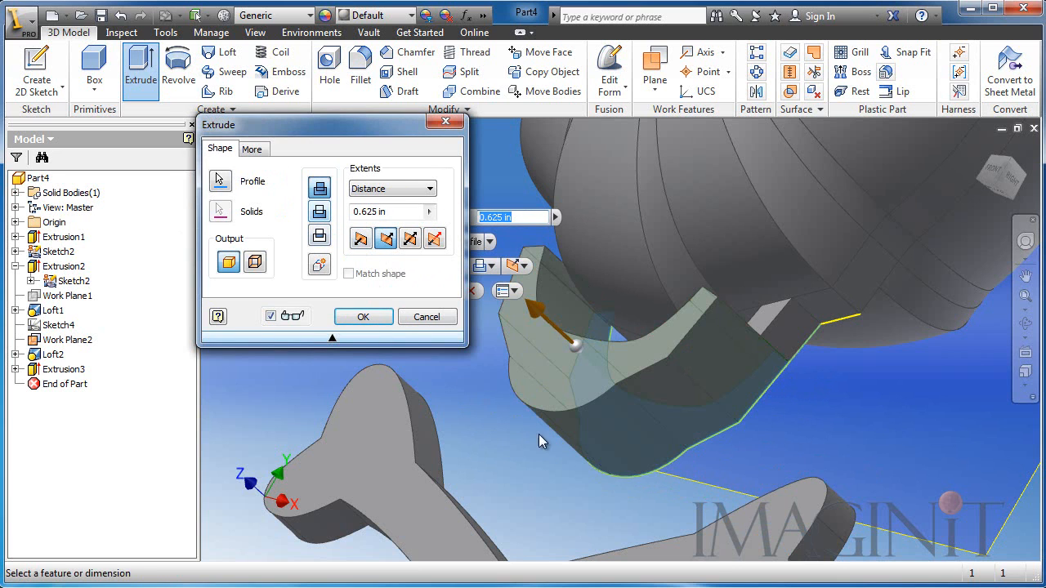
pyautogui.keyDown('shift'); pyautogui.moveTo(562, 434); pyautogui.dragTo(544, 445, button='middle'); pyautogui.keyUp('shift')
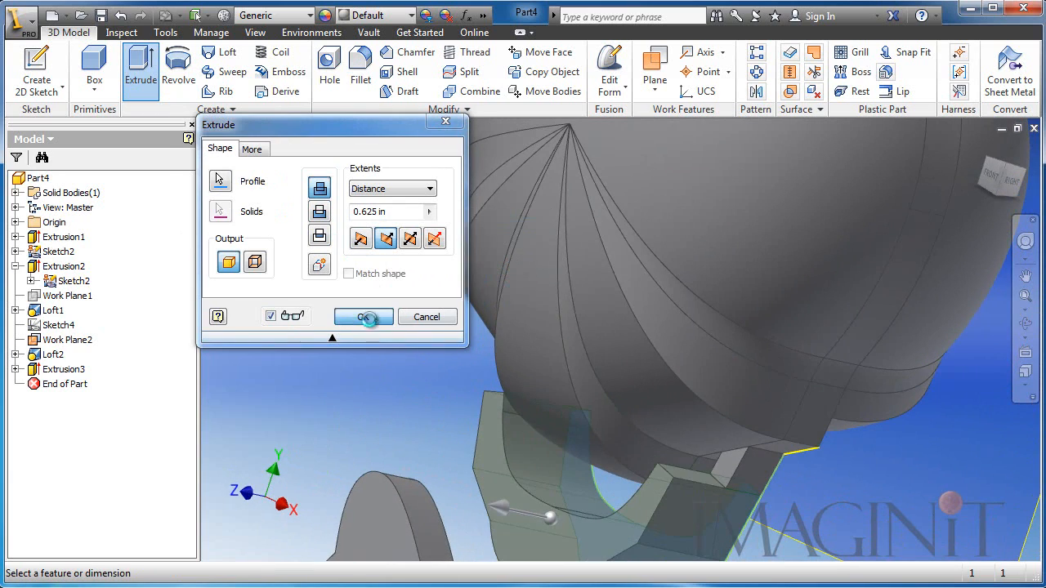
pyautogui.click(362, 318)
# Fillet the upper end edges of both jaw arms with a 0.125 in radius
pyautogui.keyDown('shift'); pyautogui.moveTo(484, 478); pyautogui.dragTo(495, 422, button='middle'); pyautogui.keyUp('shift')
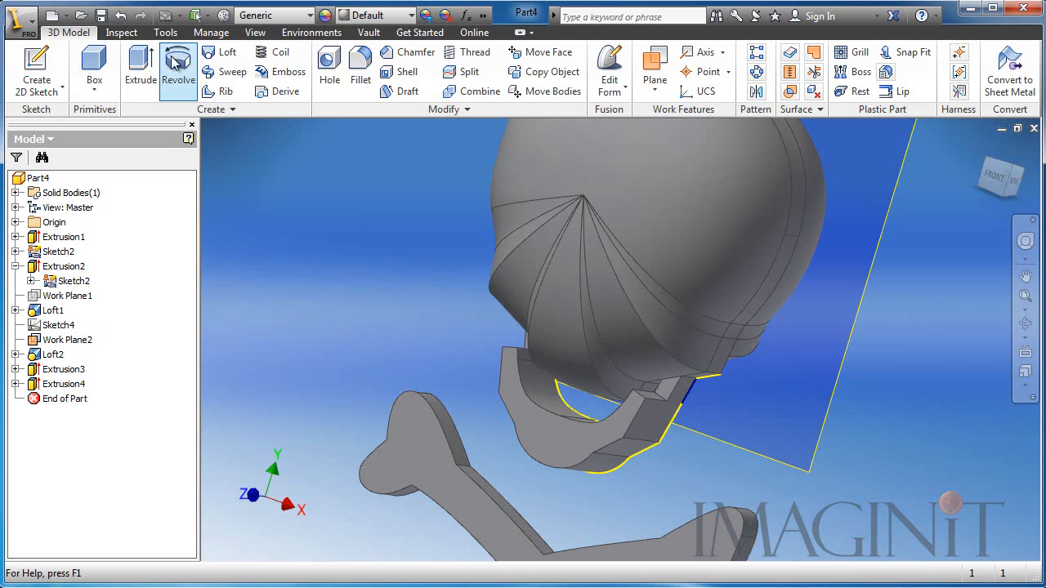
pyautogui.click(355, 65)
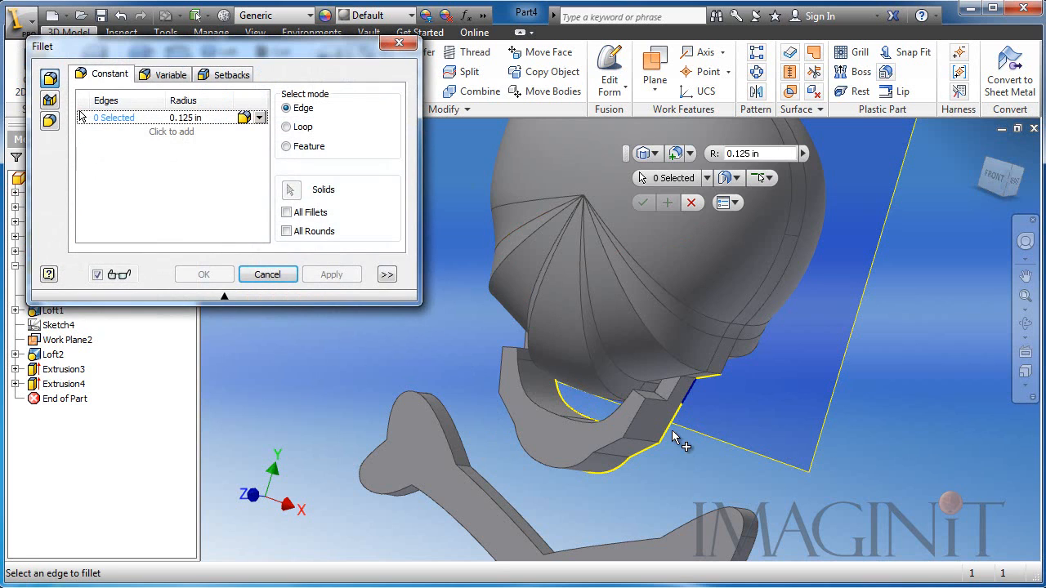
pyautogui.scroll(-3, 677, 435)
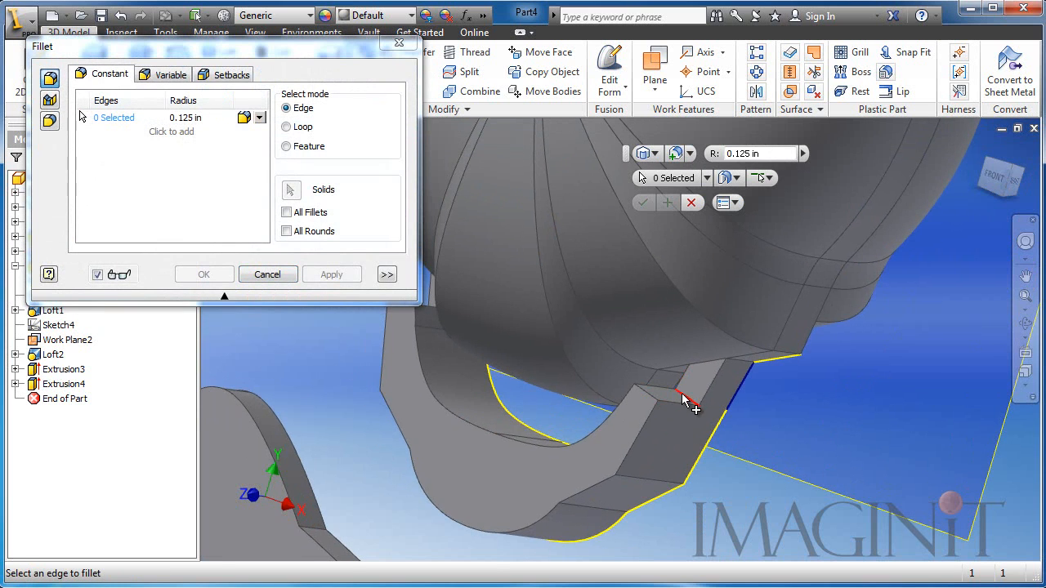
pyautogui.click(686, 401)
pyautogui.click(635, 408)
pyautogui.moveTo(635, 409); pyautogui.dragTo(612, 453, button='middle')
pyautogui.click(658, 443)
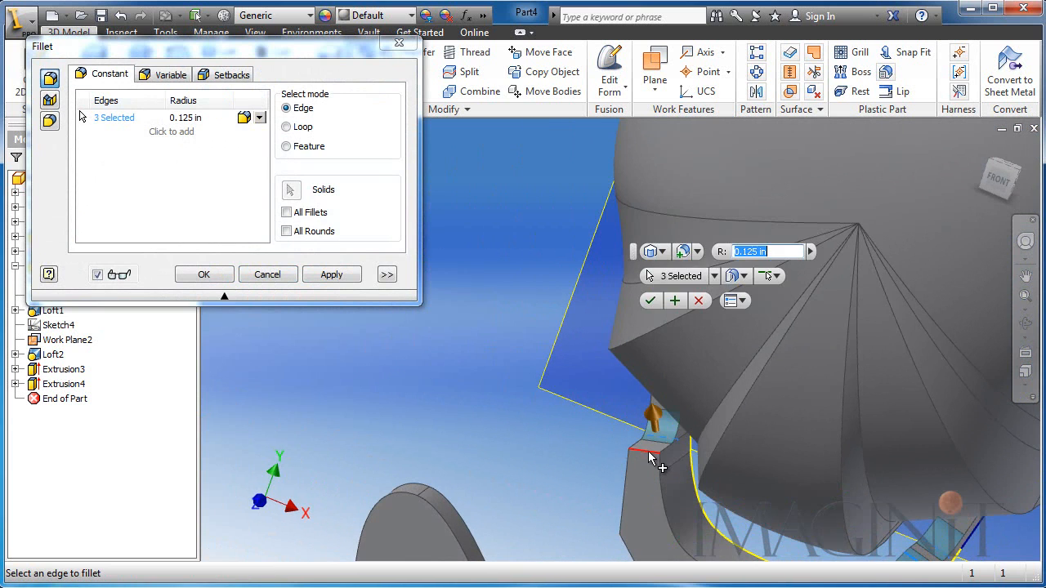
pyautogui.keyDown('shift'); pyautogui.moveTo(569, 421); pyautogui.dragTo(455, 362, button='middle'); pyautogui.keyUp('shift')
pyautogui.click(209, 275)
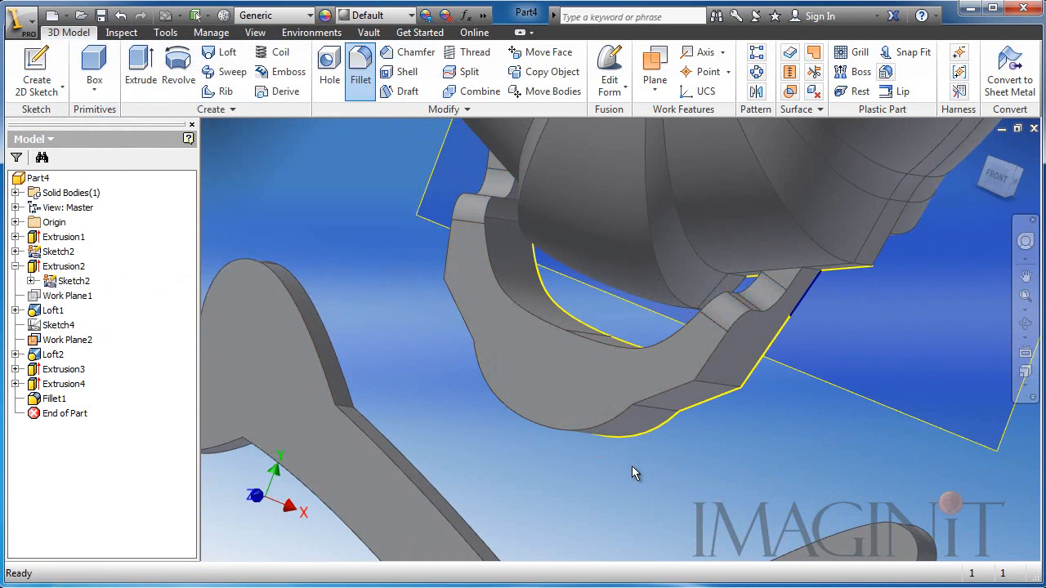
# Fillet the six corner edges along the underside and outer sides of the jaw with a 0.4375 in radius
pyautogui.keyDown('shift'); pyautogui.moveTo(632, 465); pyautogui.dragTo(653, 433, button='middle'); pyautogui.keyUp('shift')
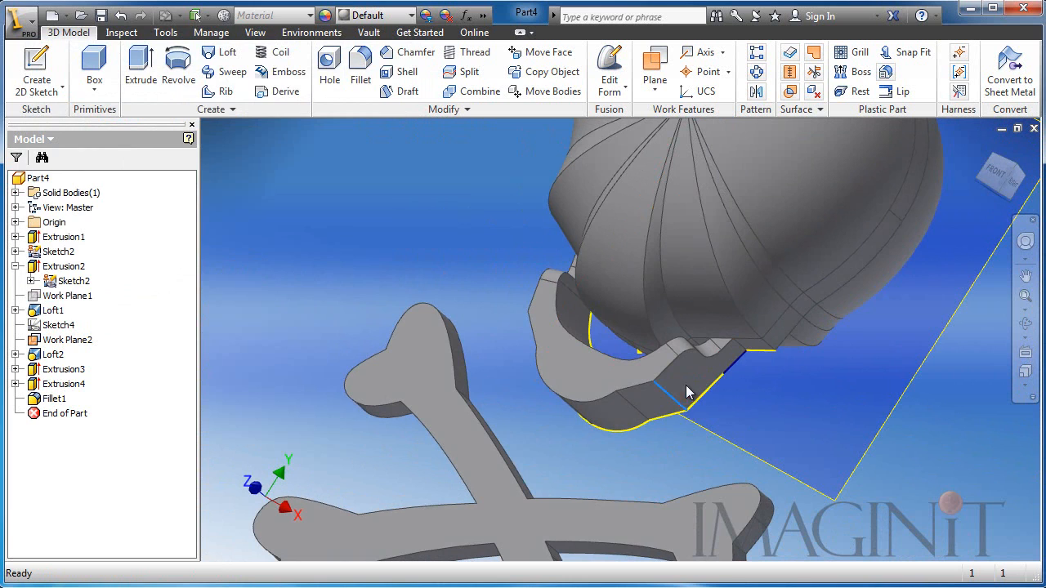
pyautogui.press('f')
pyautogui.moveTo(649, 438); pyautogui.dragTo(623, 456, button='middle')
pyautogui.scroll(-3, 709, 456)
pyautogui.click(677, 411)
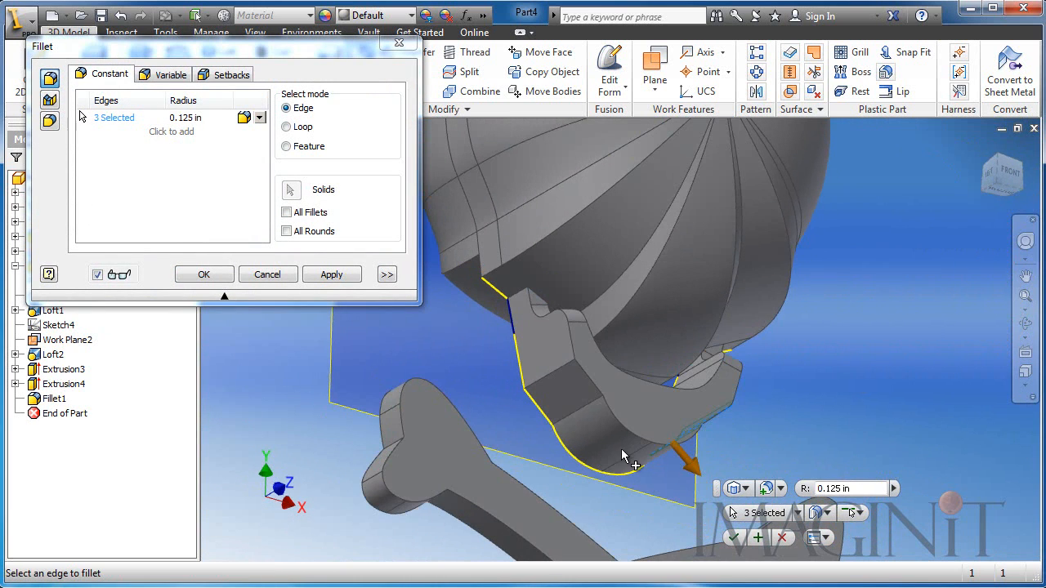
pyautogui.click(558, 401)
pyautogui.click(548, 379)
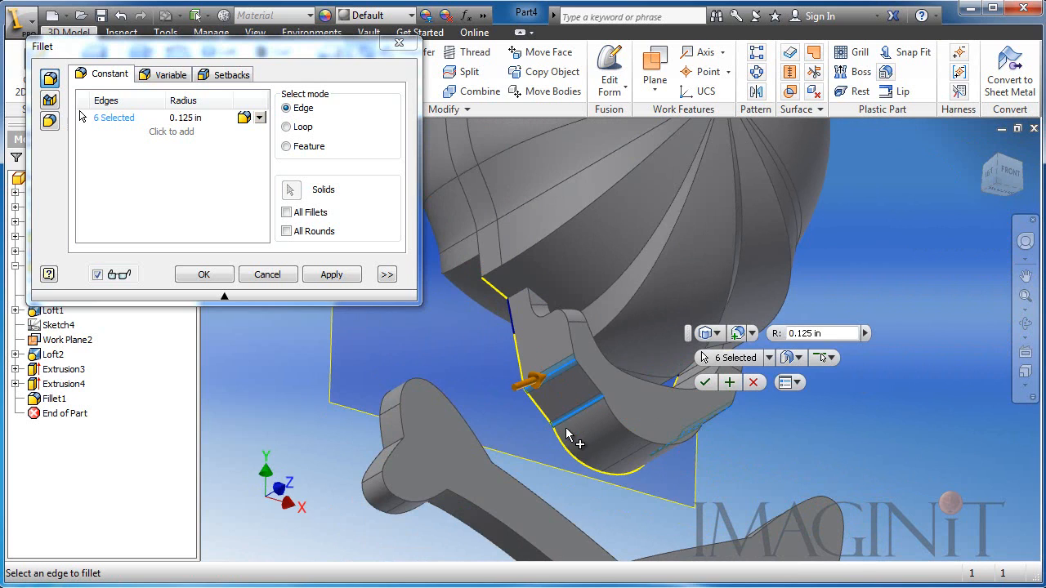
pyautogui.moveTo(542, 384); pyautogui.dragTo(541, 387)
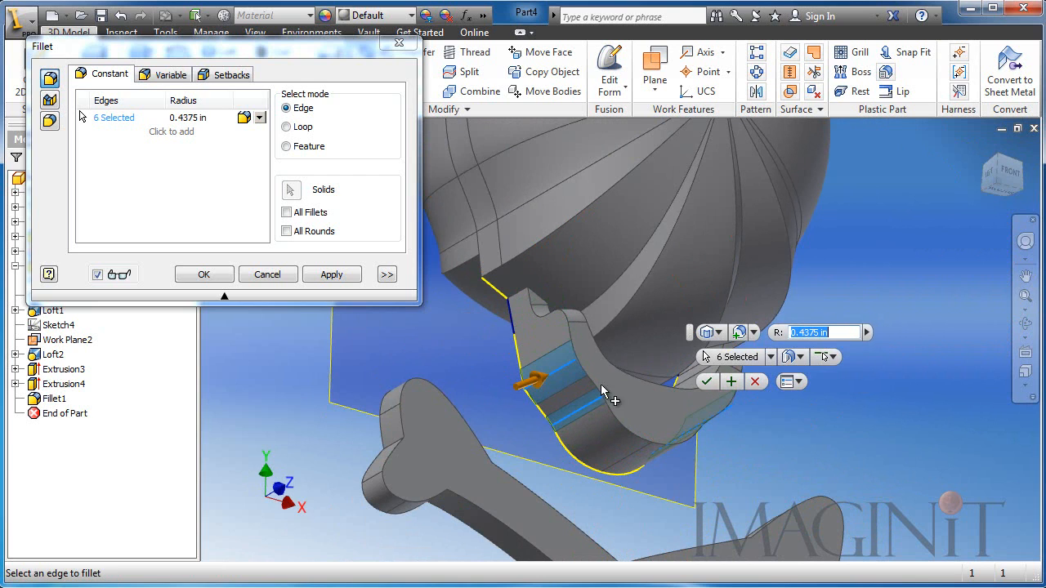
pyautogui.click(708, 382)
# Round the continuous edge loop around the jaw's front face with a 0.125 in fillet
pyautogui.keyDown('shift'); pyautogui.moveTo(750, 454); pyautogui.dragTo(666, 450, button='middle'); pyautogui.keyUp('shift')
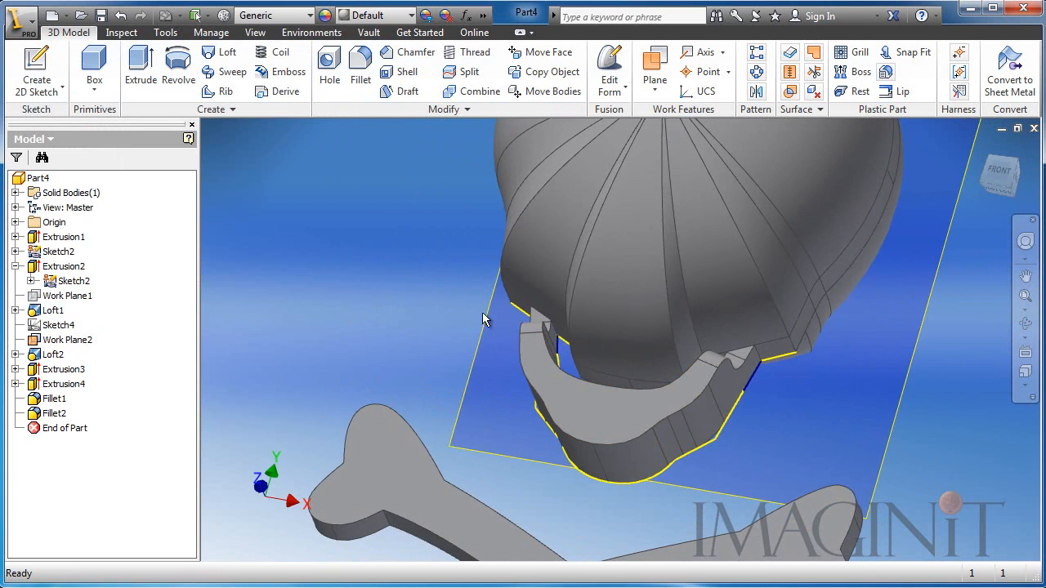
pyautogui.click(541, 363)
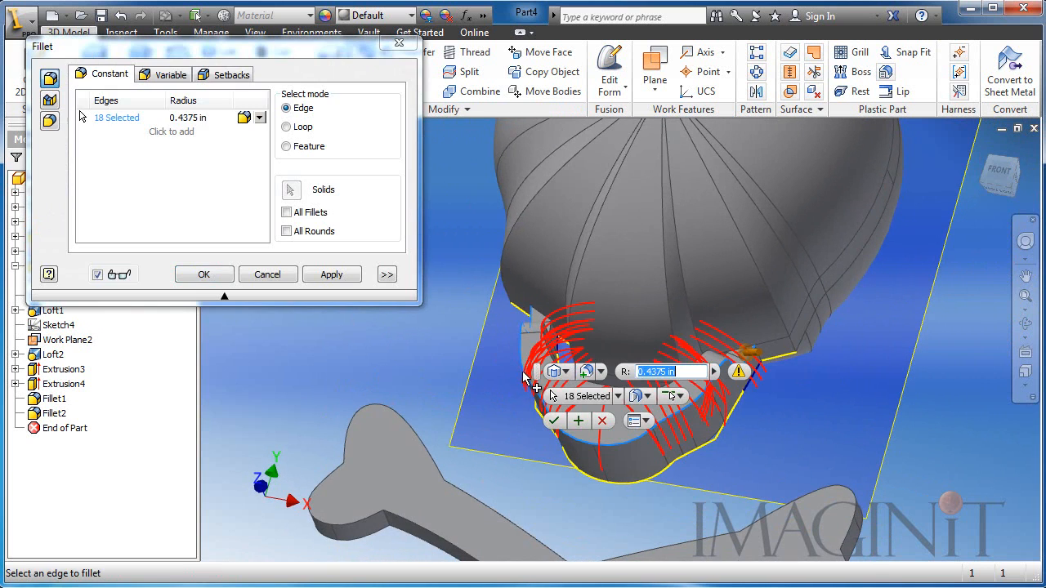
pyautogui.keyDown('shift'); pyautogui.moveTo(483, 372); pyautogui.dragTo(472, 344, button='middle'); pyautogui.keyUp('shift')
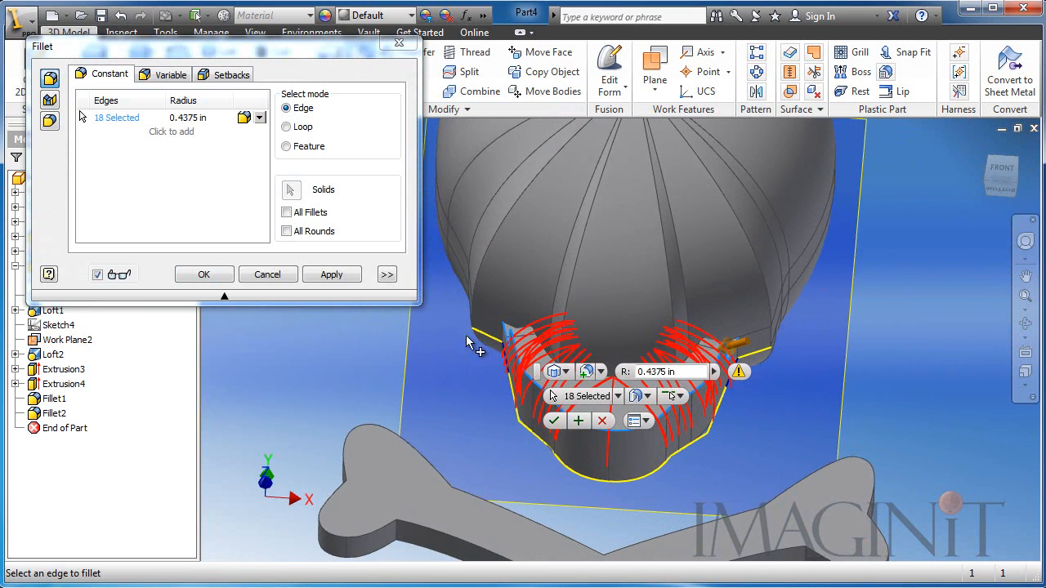
pyautogui.click(193, 118)
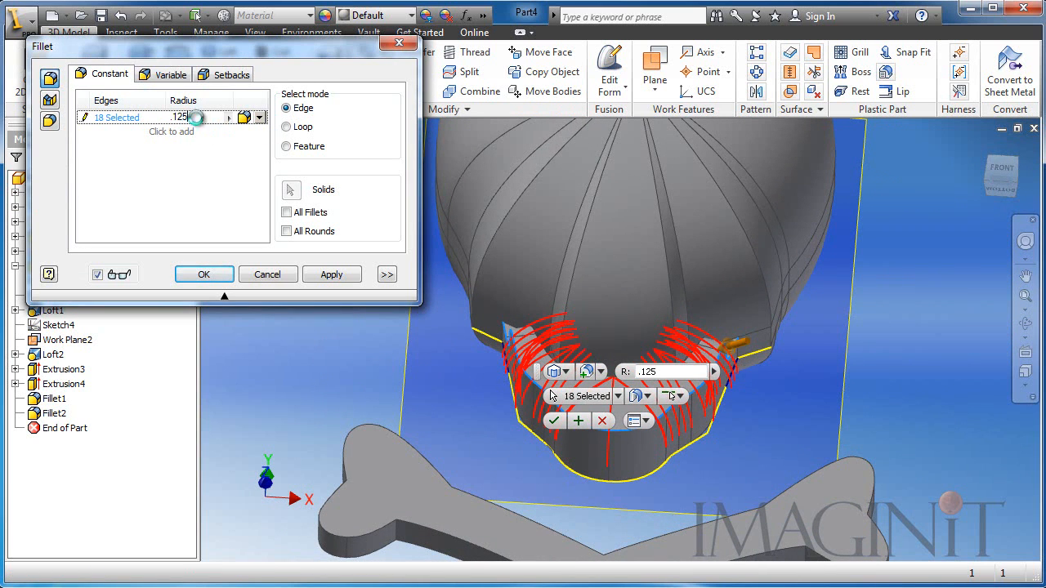
pyautogui.click(555, 422)
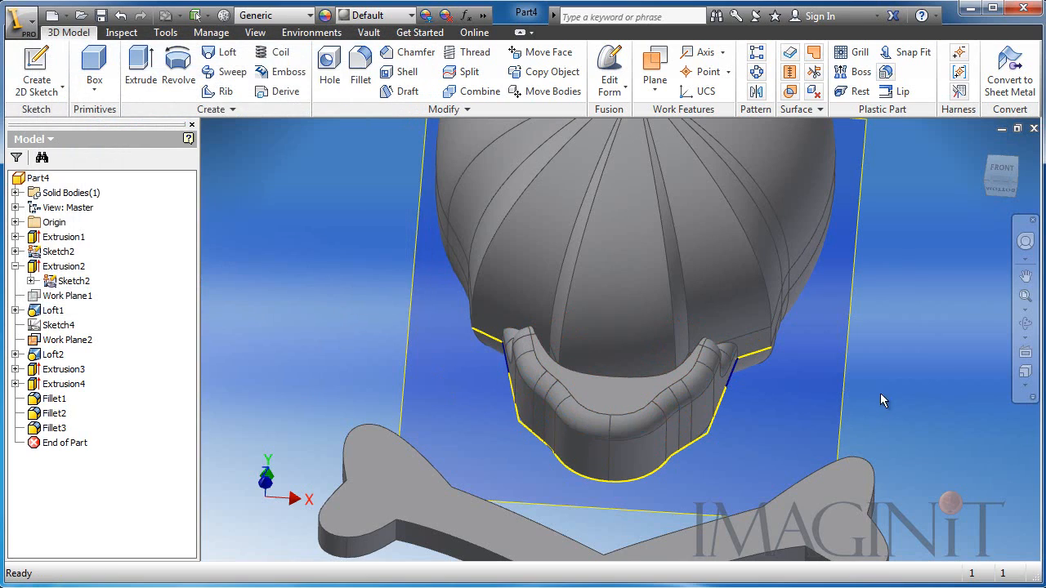
# Cut the eye sockets and nose opening into the skull by extruding their profiles 2.375 in in the reversed direction
pyautogui.keyDown('shift'); pyautogui.moveTo(885, 402); pyautogui.dragTo(698, 400, button='middle'); pyautogui.keyUp('shift')
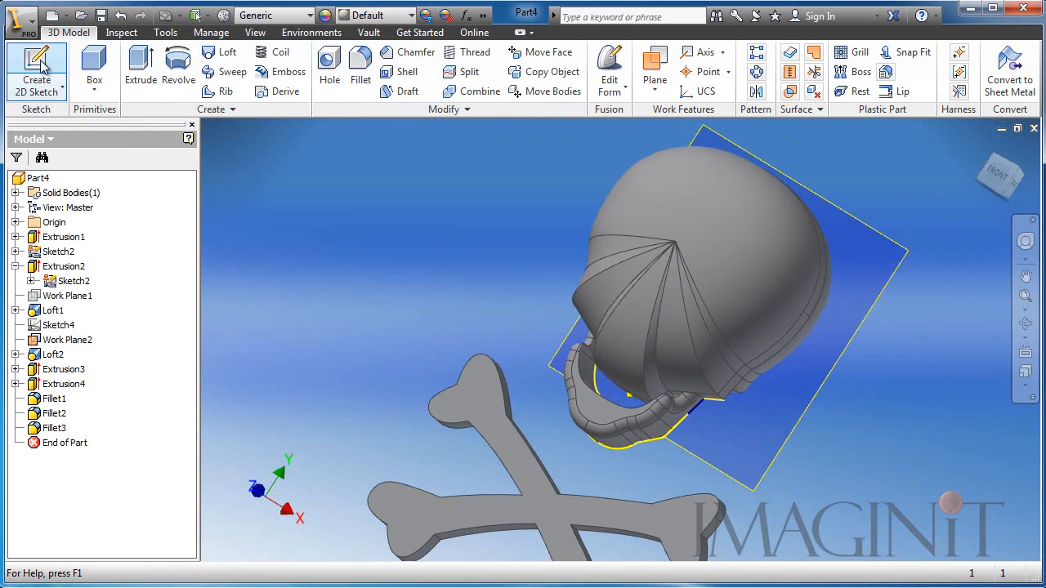
pyautogui.click(140, 70)
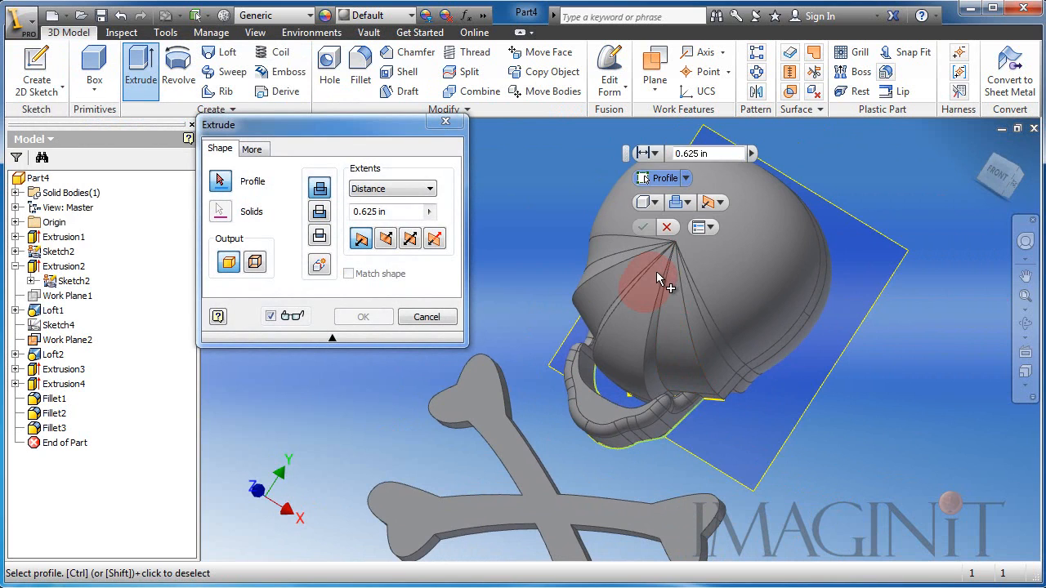
pyautogui.click(657, 277)
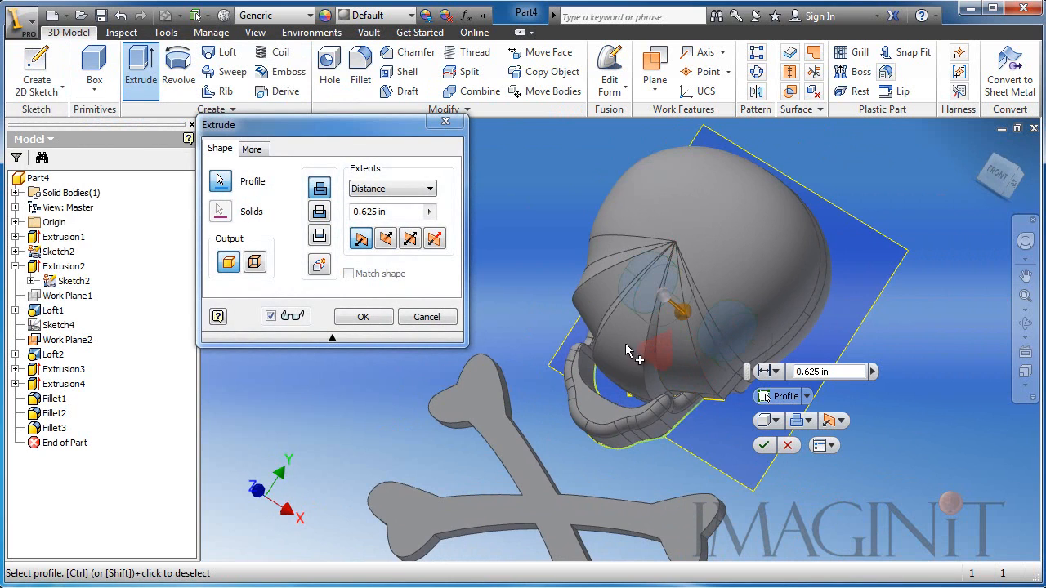
pyautogui.moveTo(684, 317); pyautogui.dragTo(452, 178)
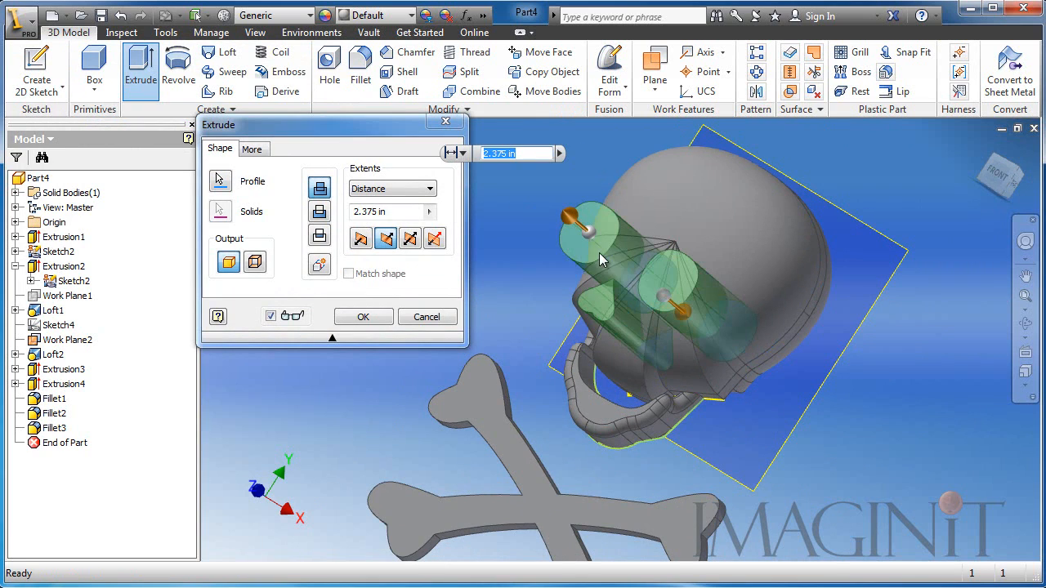
pyautogui.click(320, 212)
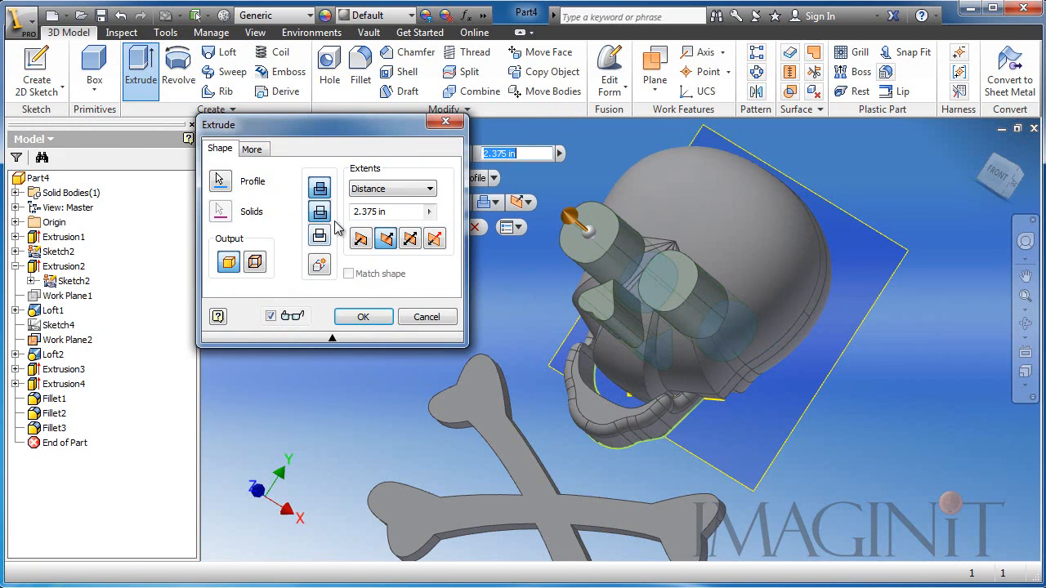
pyautogui.click(363, 317)
# Hide the work plane behind the skull
pyautogui.keyDown('shift'); pyautogui.moveTo(436, 330); pyautogui.dragTo(442, 291, button='middle'); pyautogui.keyUp('shift')
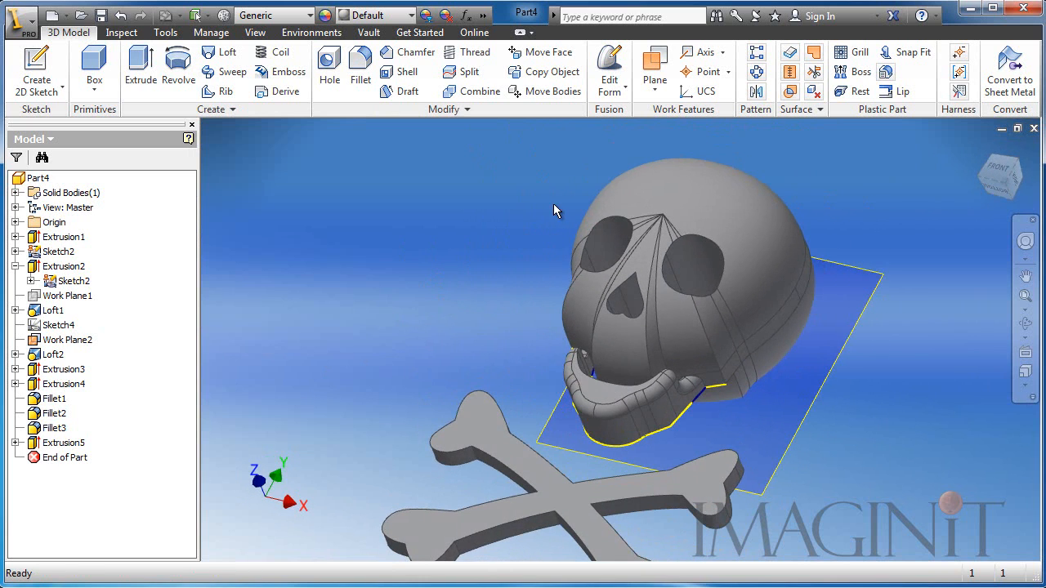
pyautogui.click(883, 273)
pyautogui.rightClick(884, 272)
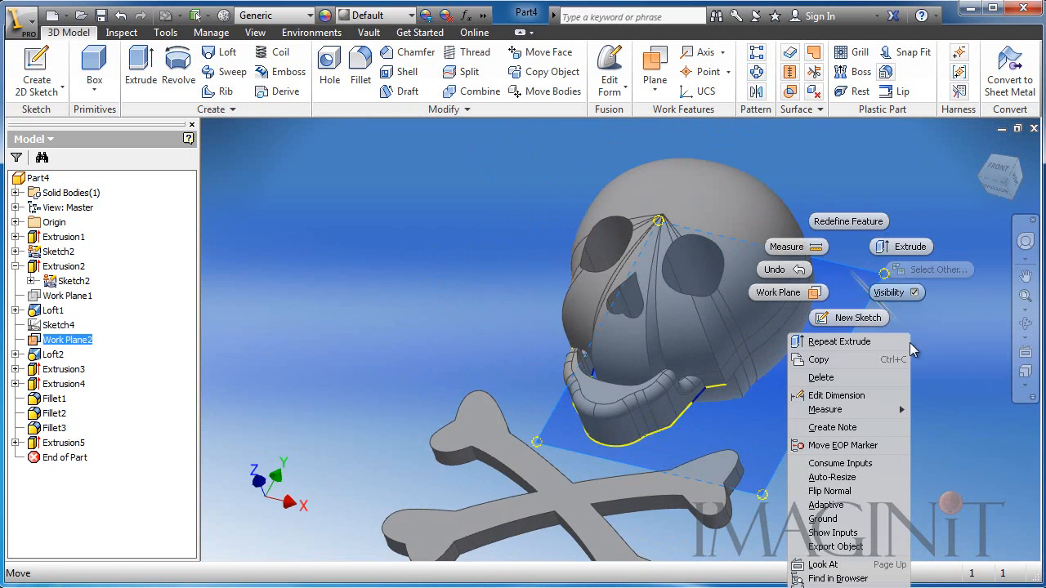
pyautogui.click(902, 298)
# Thicken the central face strip around the nose opening by 0.1 in
pyautogui.moveTo(822, 269); pyautogui.dragTo(795, 324, button='middle')
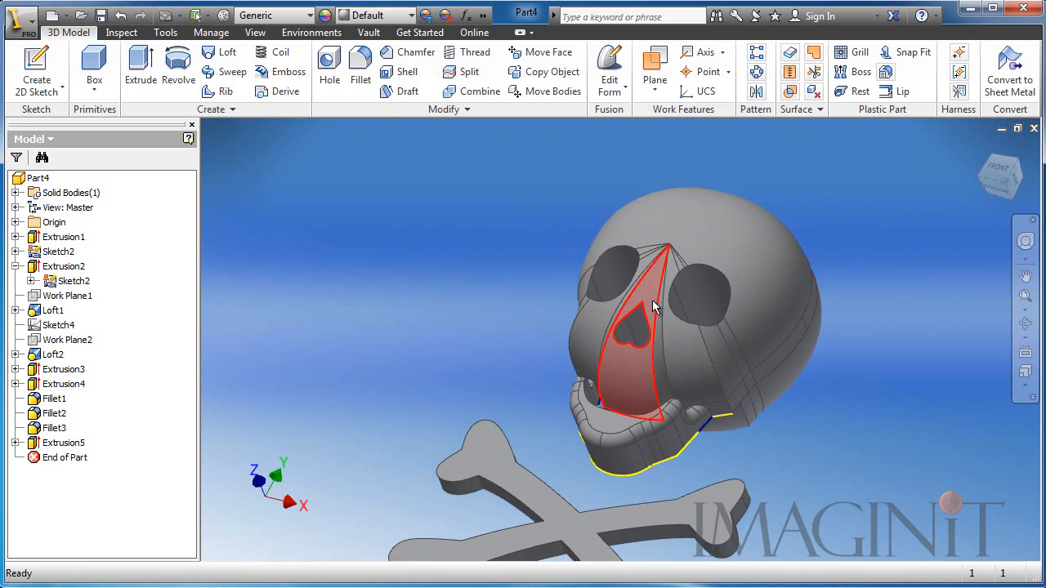
pyautogui.click(792, 54)
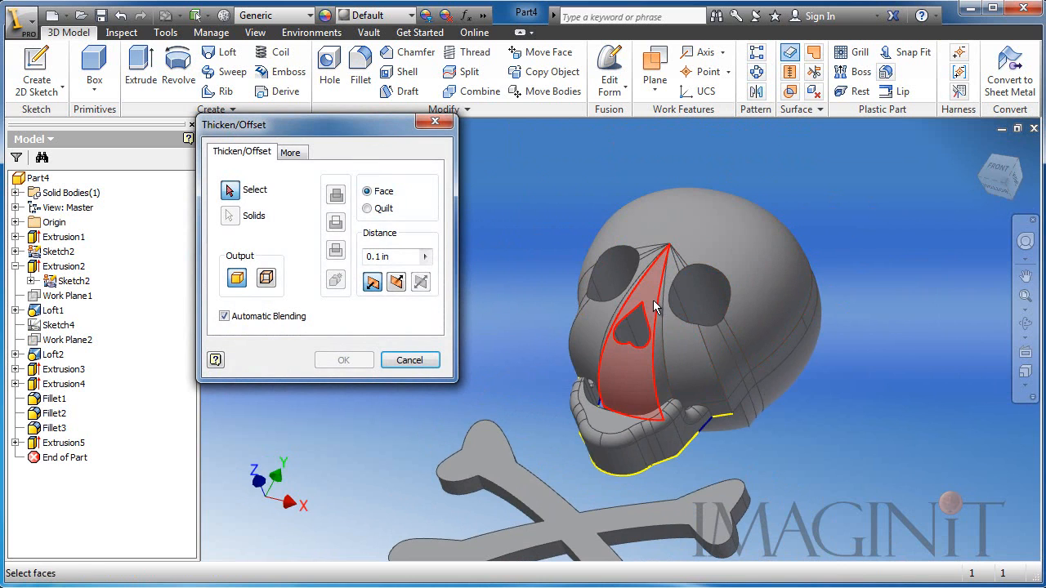
pyautogui.click(647, 291)
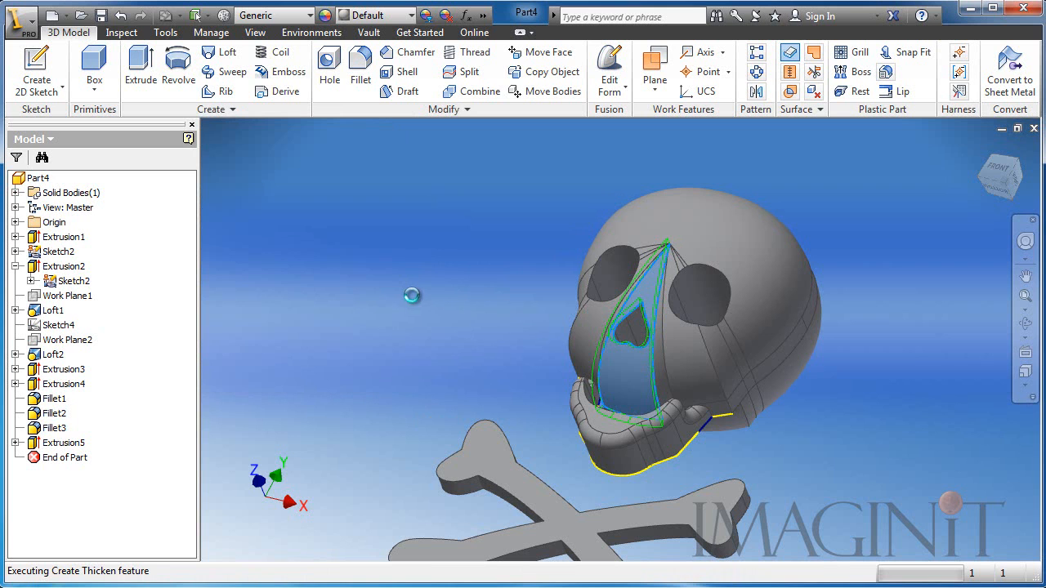
pyautogui.moveTo(446, 289)
pyautogui.keyDown('shift'); pyautogui.mouseDown(button='middle')
pyautogui.moveTo(479, 285)
pyautogui.moveTo(442, 295)
pyautogui.moveTo(450, 311)
pyautogui.moveTo(607, 369)
pyautogui.moveTo(479, 310)
pyautogui.moveTo(457, 278)
pyautogui.mouseUp(button='middle'); pyautogui.keyUp('shift')
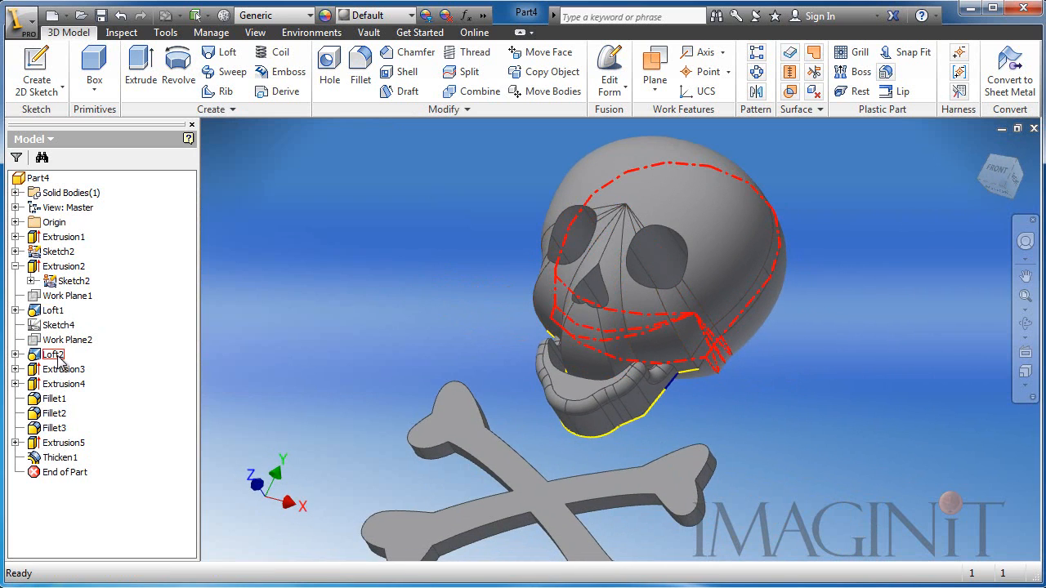
# Apply the Black appearance to the extruded cut that forms the eye sockets and nose opening
pyautogui.click(62, 442)
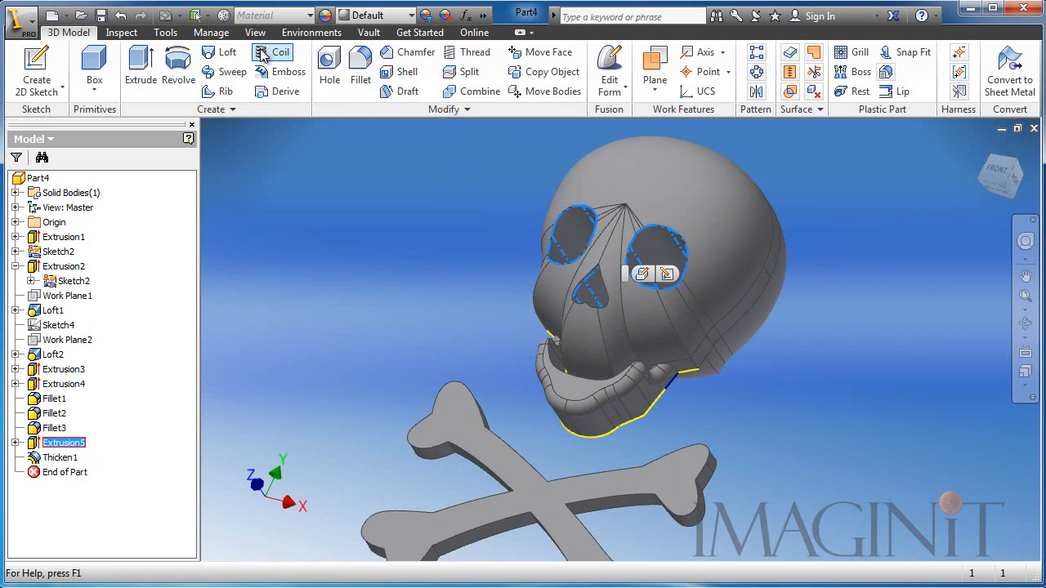
pyautogui.click(384, 15)
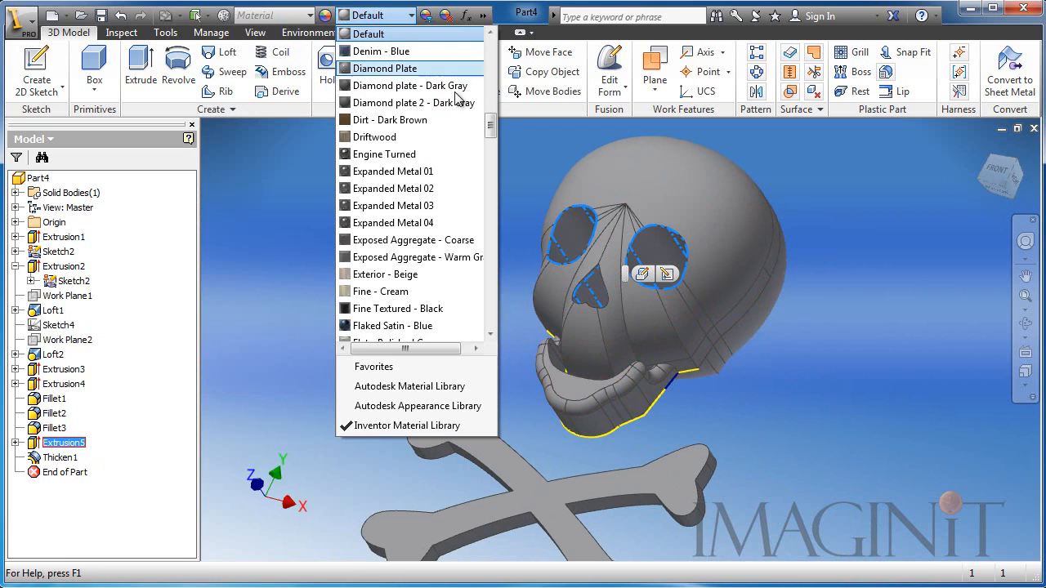
pyautogui.moveTo(490, 128); pyautogui.dragTo(487, 72)
pyautogui.click(376, 119)
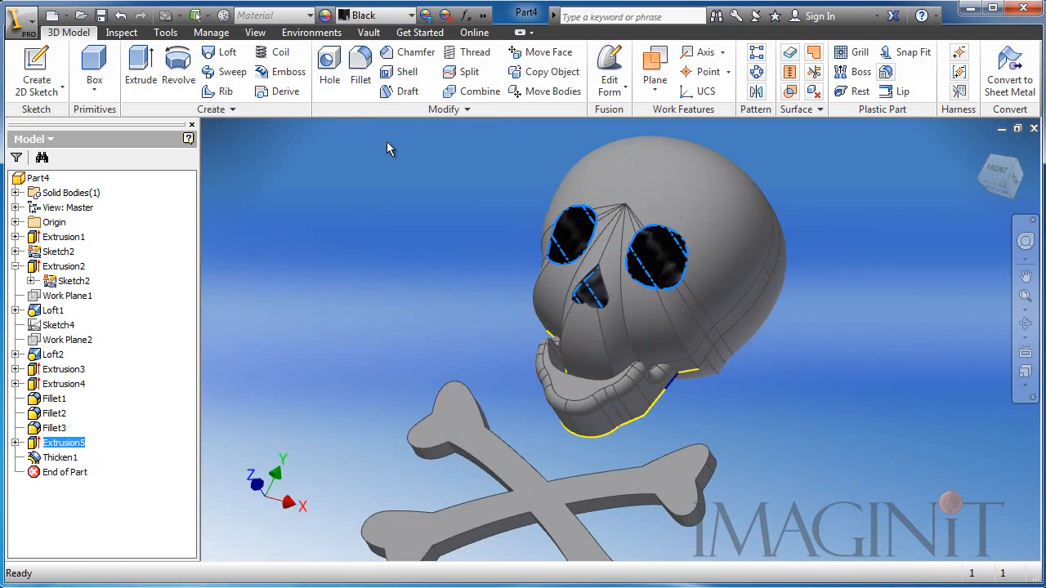
pyautogui.click(459, 244)
# Hide the sketch lines on the back of the skull and jaw
pyautogui.moveTo(459, 244)
pyautogui.keyDown('shift'); pyautogui.mouseDown(button='middle')
pyautogui.moveTo(423, 264)
pyautogui.moveTo(416, 248)
pyautogui.moveTo(267, 191)
pyautogui.moveTo(205, 253)
pyautogui.mouseUp(button='middle'); pyautogui.keyUp('shift')
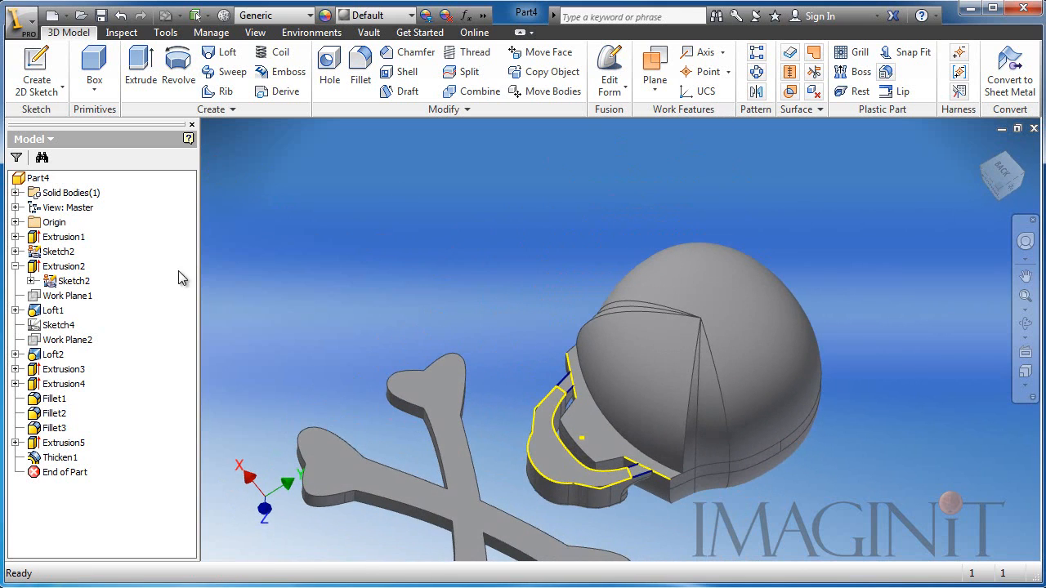
pyautogui.rightClick(78, 286)
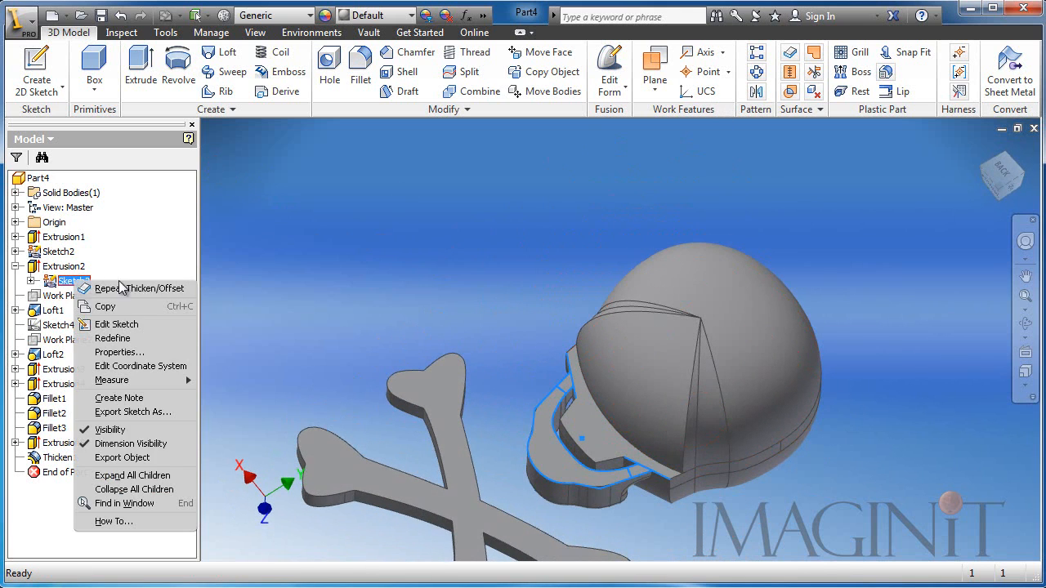
pyautogui.click(110, 435)
pyautogui.moveTo(376, 350); pyautogui.dragTo(353, 295, button='middle')
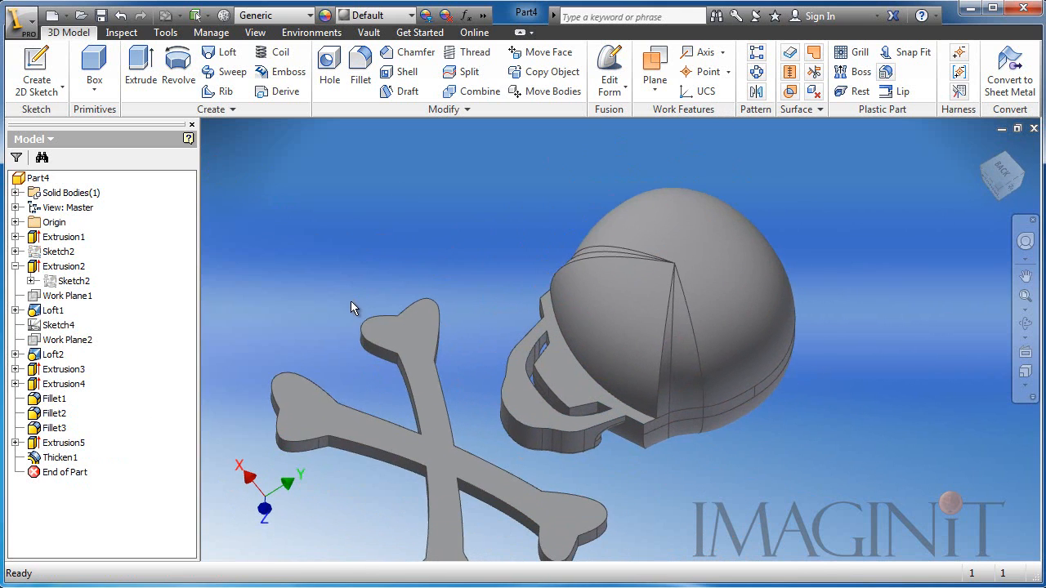
# Create a sketch on the jaw's flat back face and extrude the face and mouth-opening profiles 0.125 in to close off the mouth
pyautogui.click(36, 67)
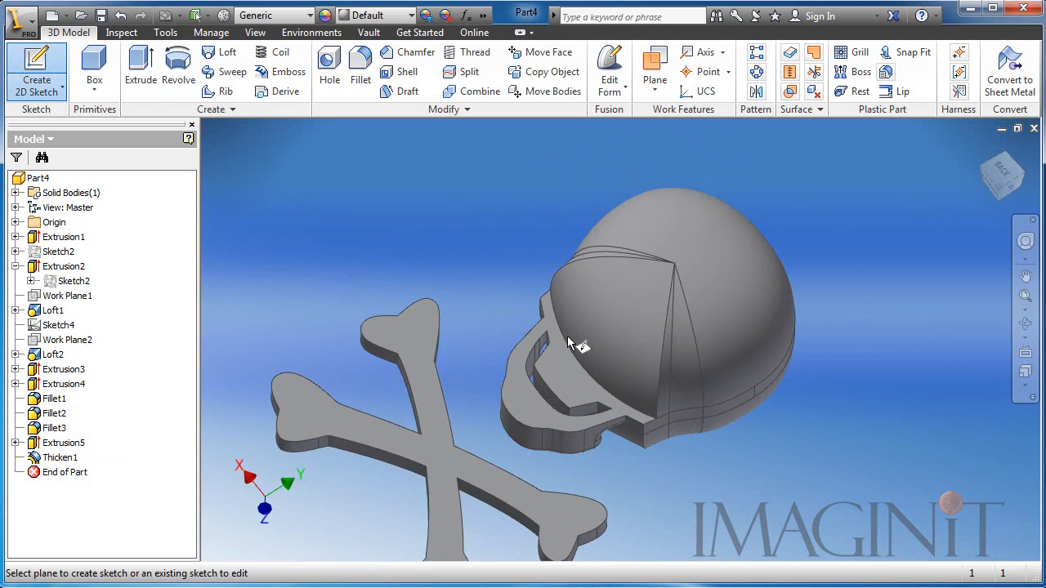
pyautogui.click(494, 357)
pyautogui.press('e')
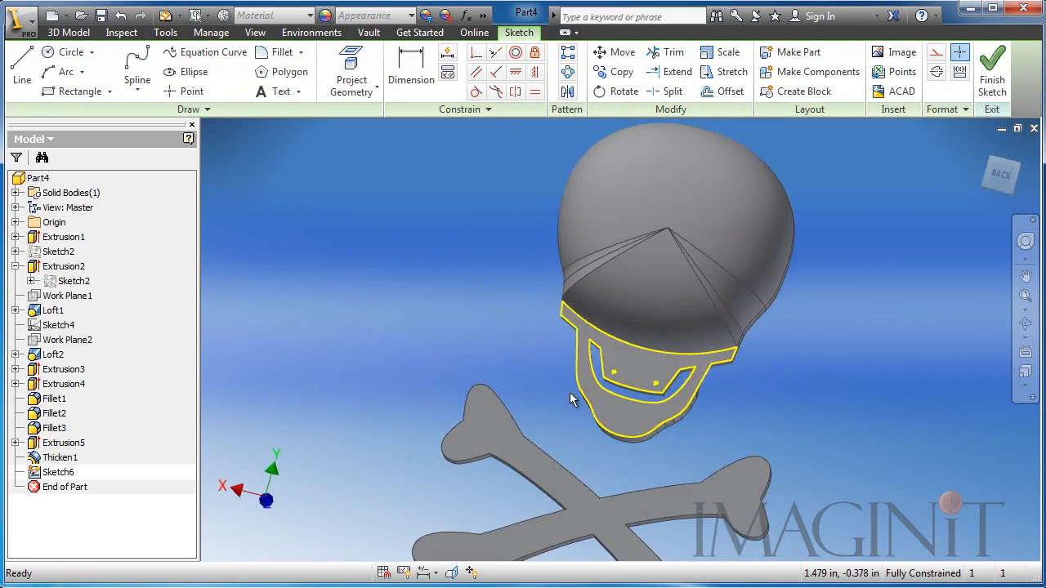
pyautogui.click(562, 377)
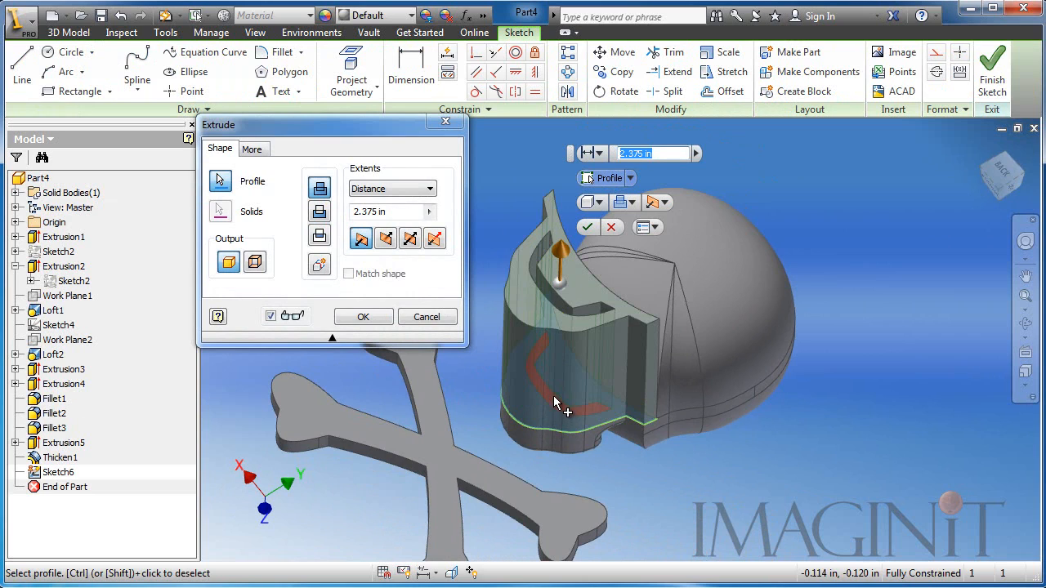
pyautogui.moveTo(557, 250); pyautogui.dragTo(561, 351)
pyautogui.click(363, 317)
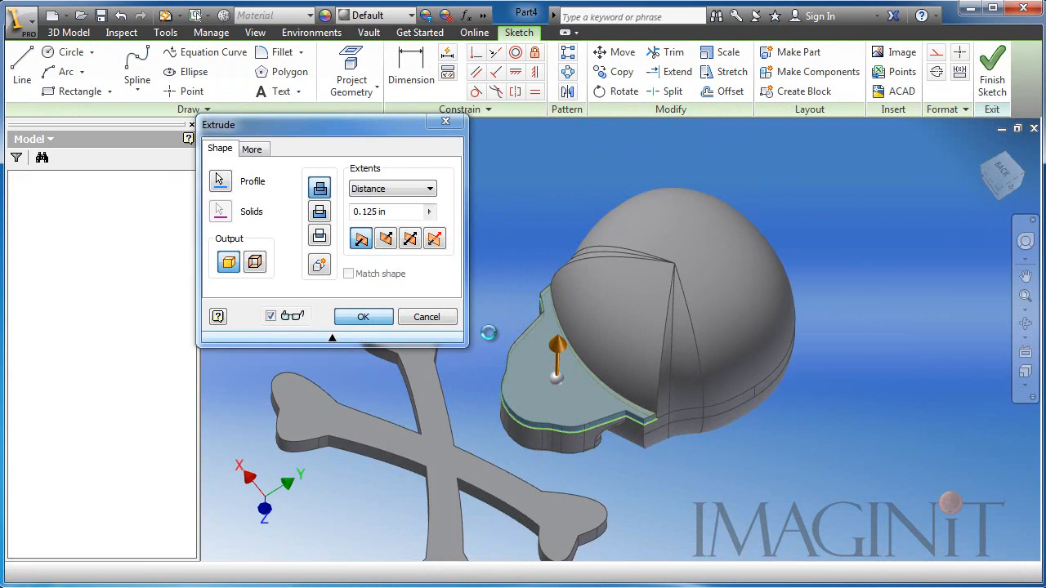
# Apply the Black appearance to the faces inside the mouth opening
pyautogui.keyDown('shift'); pyautogui.moveTo(484, 261); pyautogui.dragTo(658, 402, button='middle'); pyautogui.keyUp('shift')
pyautogui.scroll(5, 661, 408)
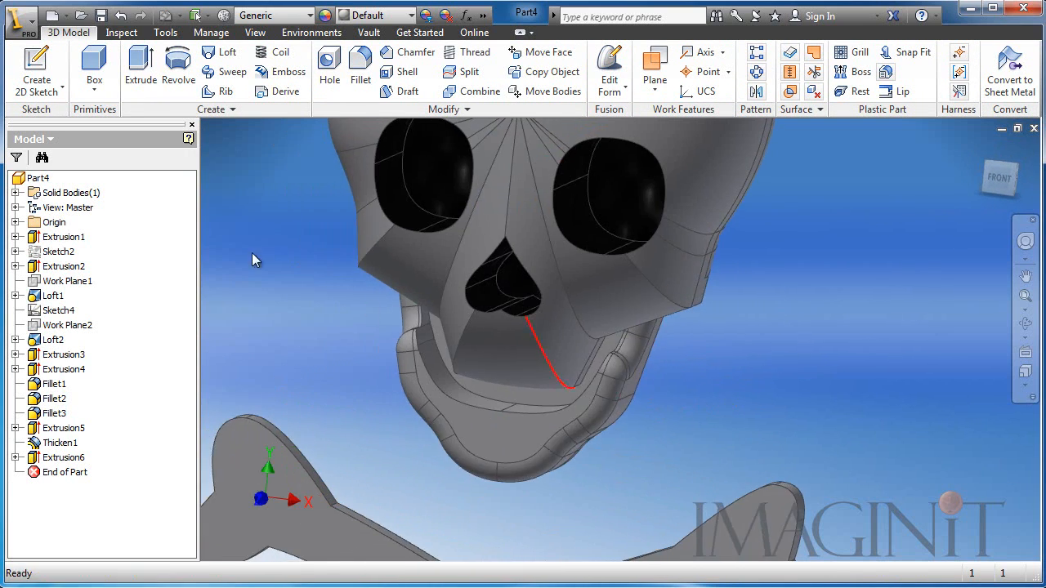
pyautogui.click(490, 389)
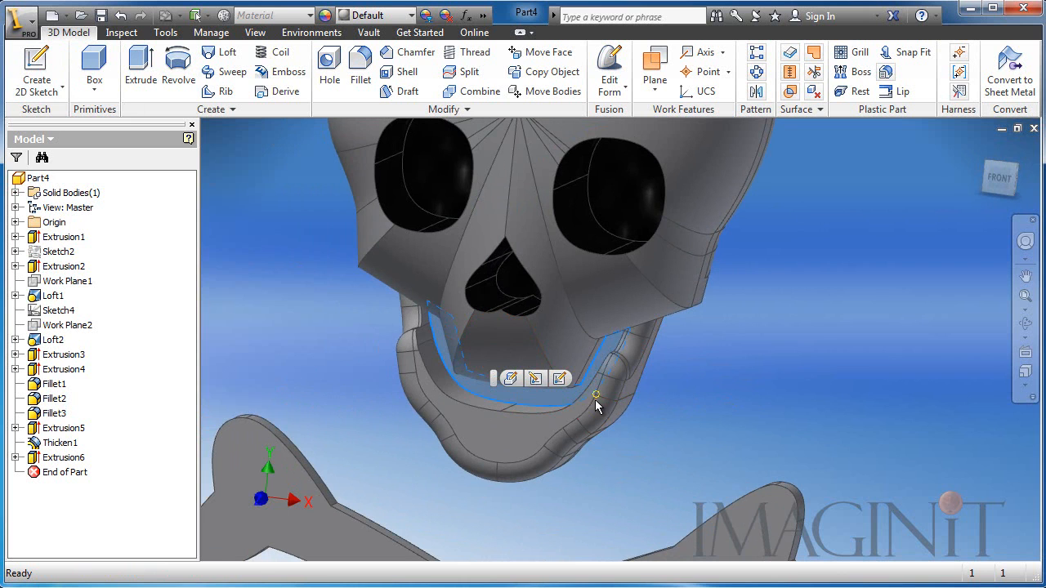
pyautogui.keyDown('shift'); pyautogui.moveTo(595, 401); pyautogui.dragTo(577, 414, button='middle'); pyautogui.keyUp('shift')
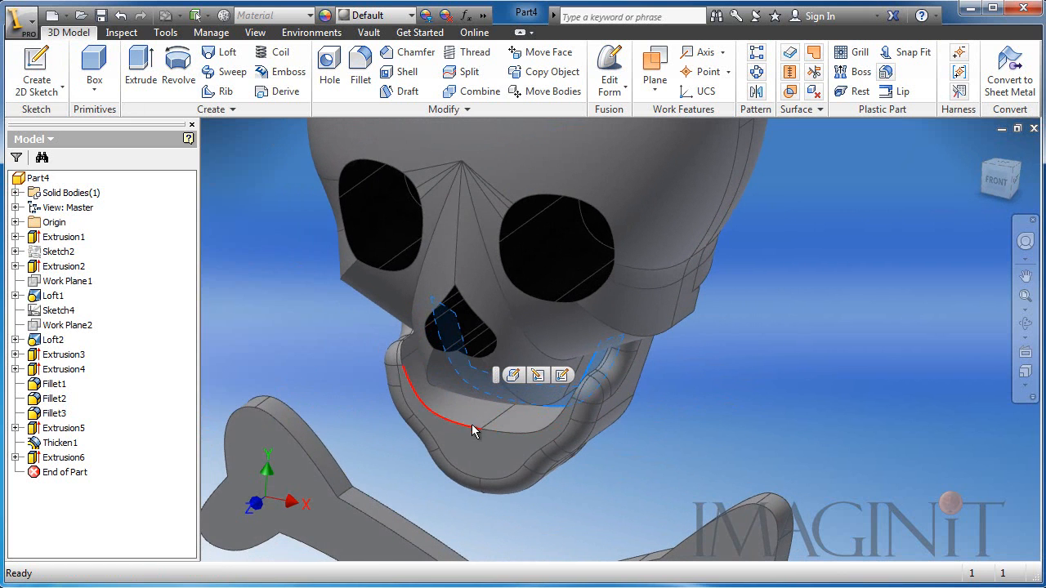
pyautogui.click(525, 437)
pyautogui.keyDown('shift'); pyautogui.moveTo(525, 436); pyautogui.dragTo(610, 389, button='middle'); pyautogui.keyUp('shift')
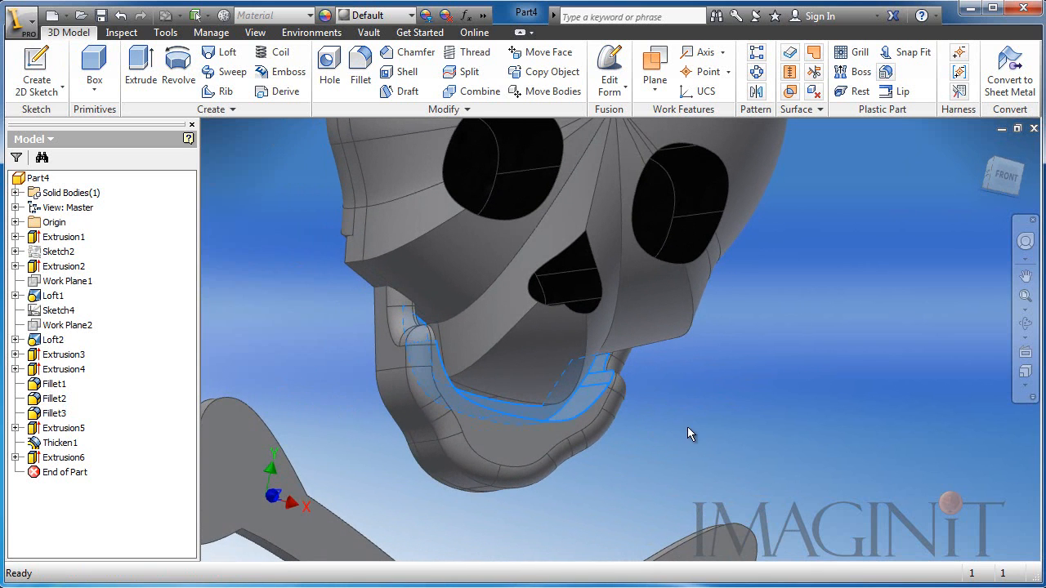
pyautogui.keyDown('shift'); pyautogui.moveTo(688, 434); pyautogui.dragTo(630, 422, button='middle'); pyautogui.keyUp('shift')
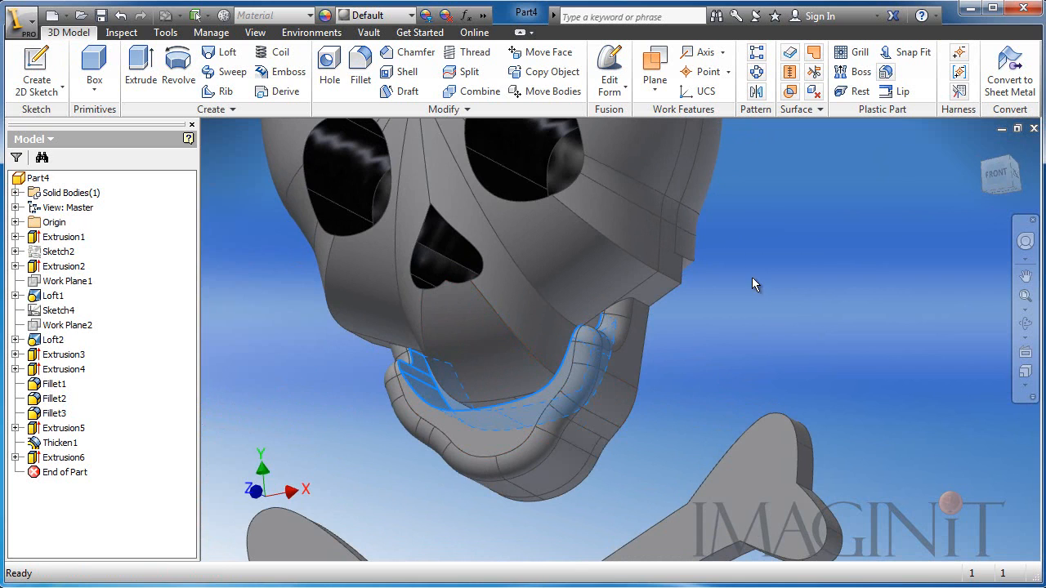
pyautogui.click(366, 17)
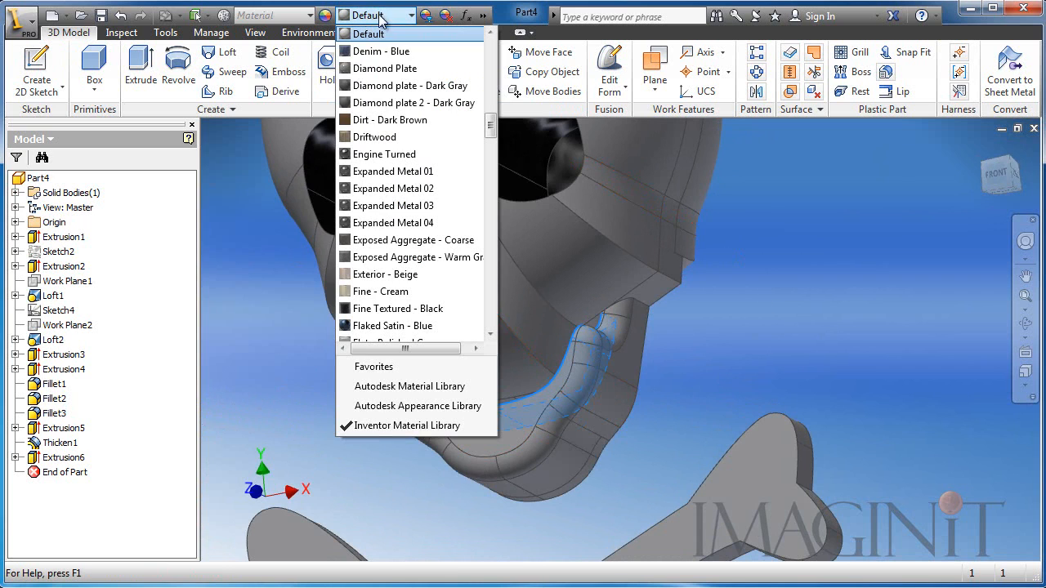
pyautogui.moveTo(489, 122); pyautogui.dragTo(489, 77)
pyautogui.click(365, 68)
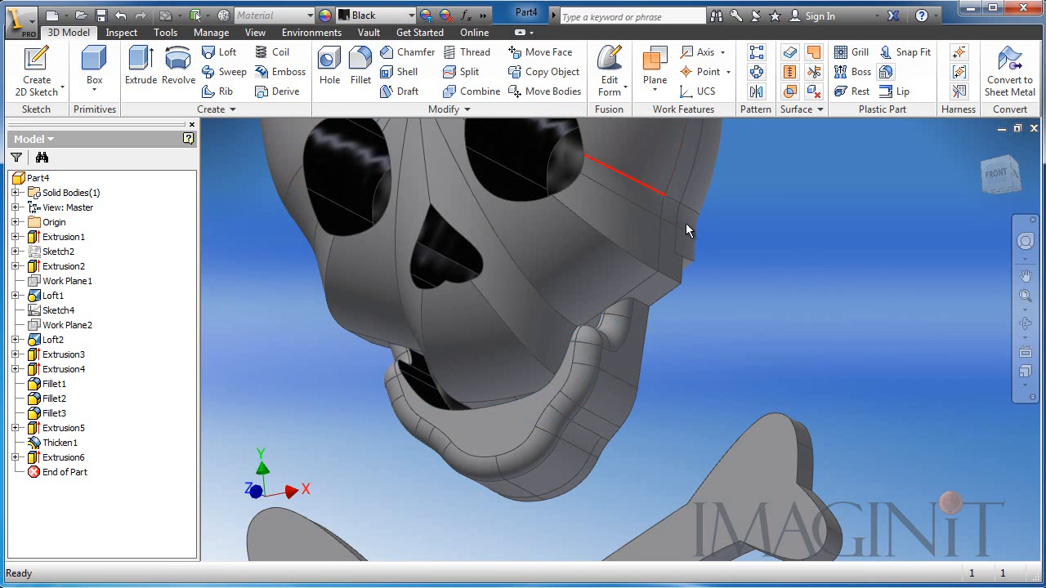
# Round the front and back edge loops of the crossbones with a 0.06 in fillet
pyautogui.keyDown('shift'); pyautogui.moveTo(770, 308); pyautogui.dragTo(798, 346, button='middle'); pyautogui.keyUp('shift')
pyautogui.scroll(-3, 798, 346)
pyautogui.moveTo(490, 180); pyautogui.dragTo(399, 169, button='middle')
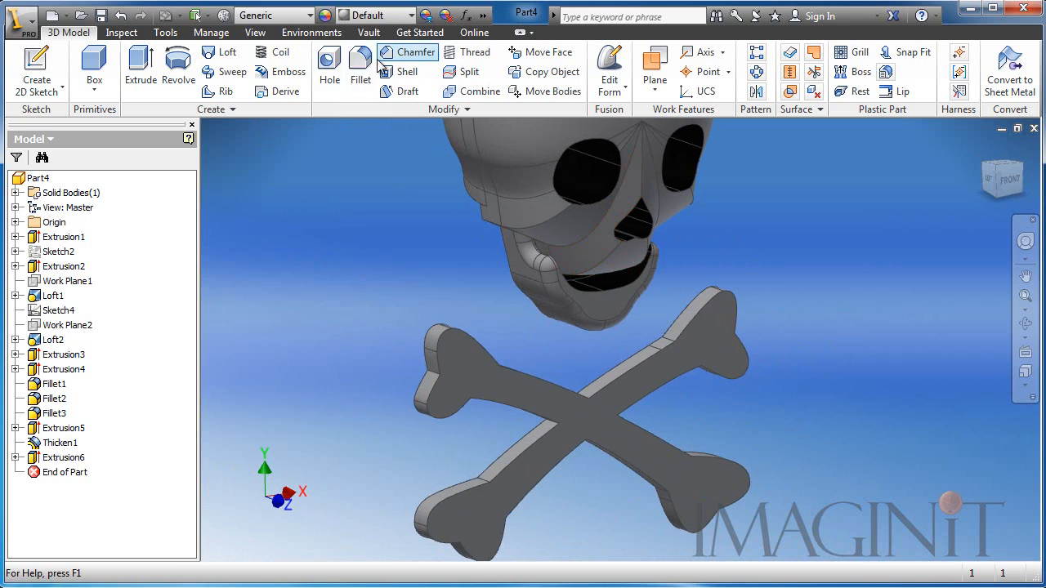
pyautogui.click(635, 371)
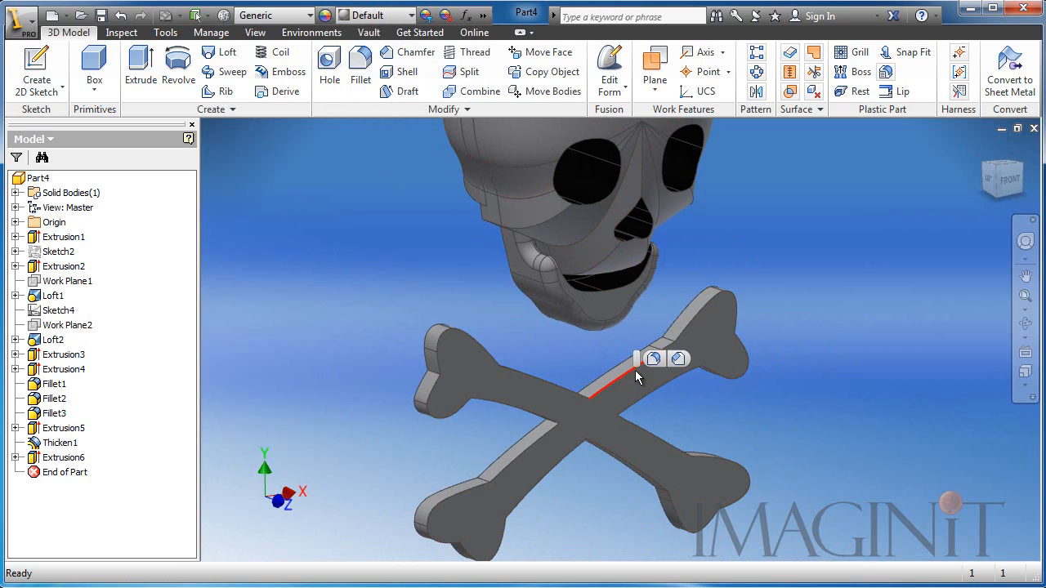
pyautogui.click(654, 358)
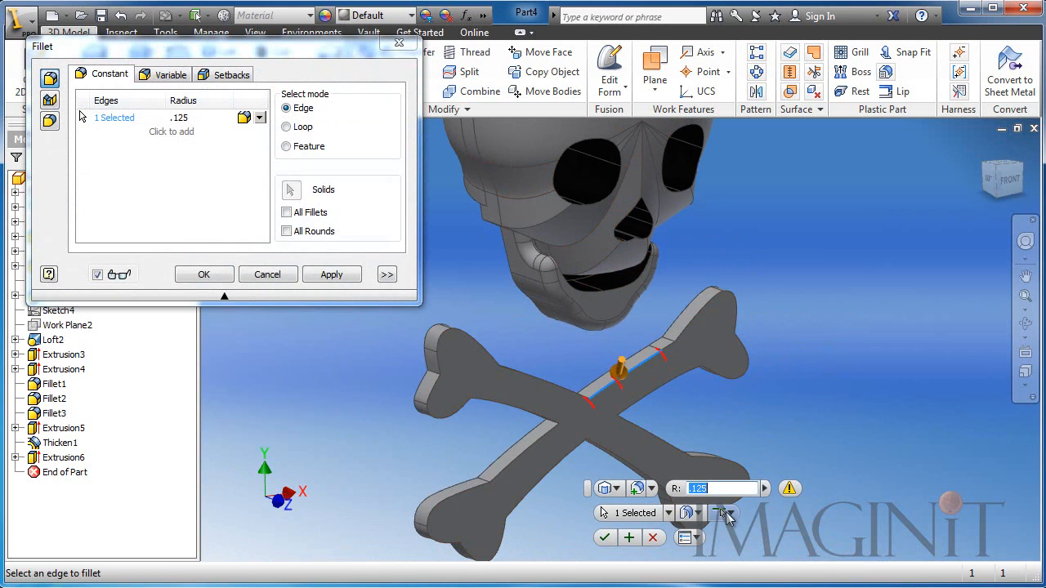
pyautogui.click(728, 514)
pyautogui.click(756, 551)
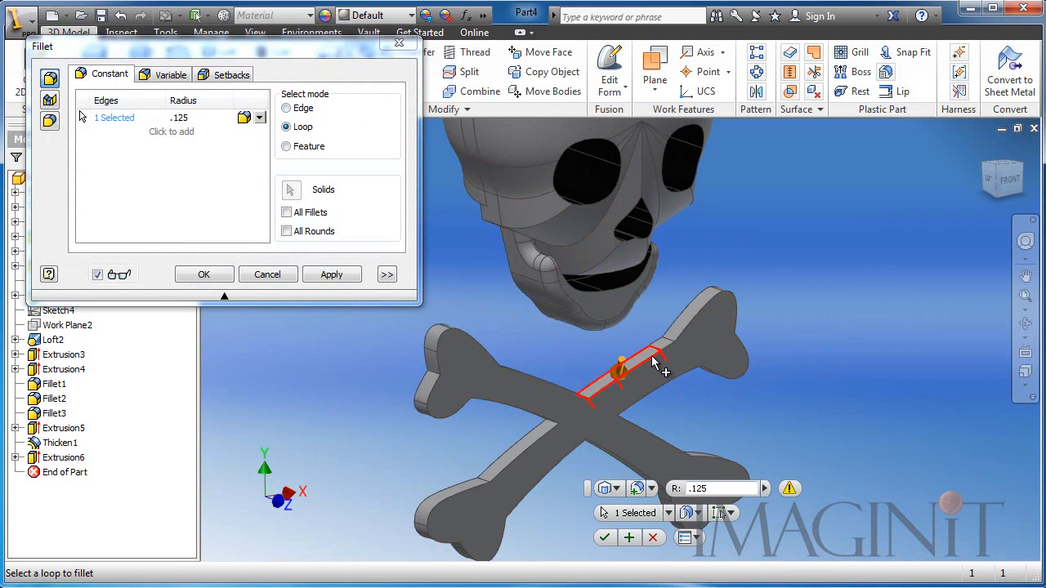
pyautogui.click(674, 355)
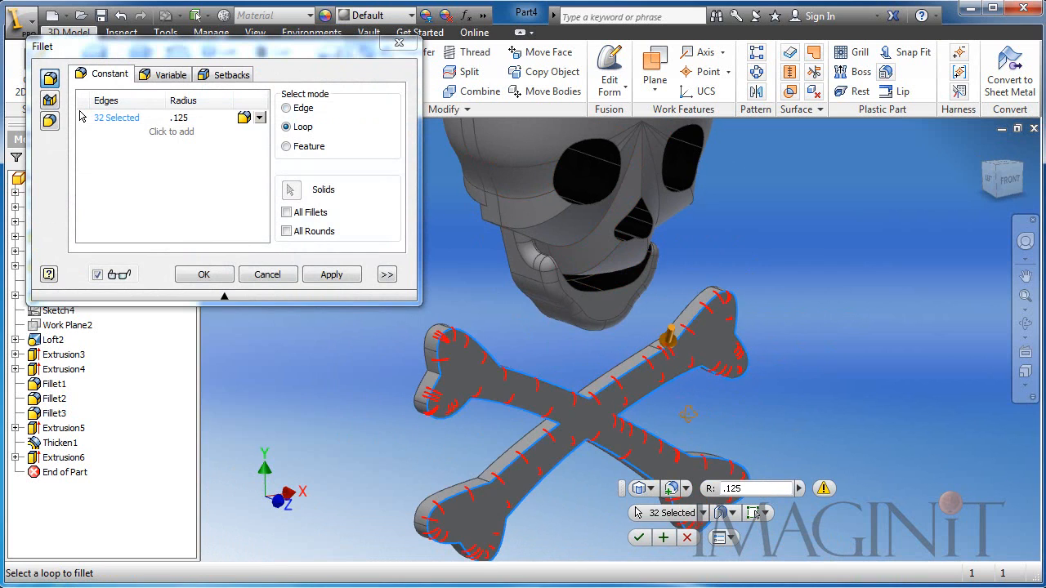
pyautogui.keyDown('shift'); pyautogui.moveTo(688, 415); pyautogui.dragTo(602, 360, button='middle'); pyautogui.keyUp('shift')
pyautogui.click(602, 360)
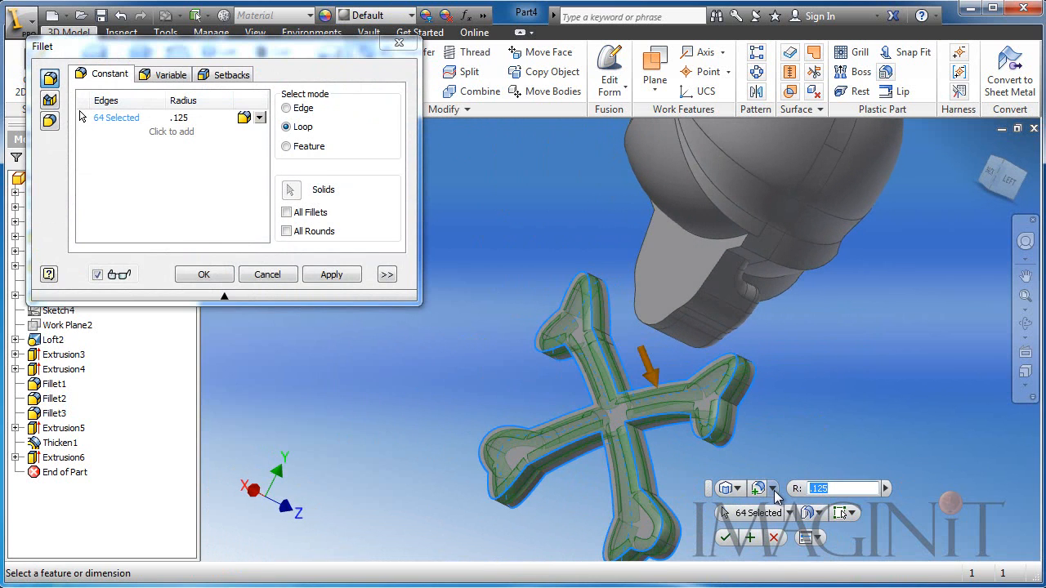
pyautogui.write('.06')
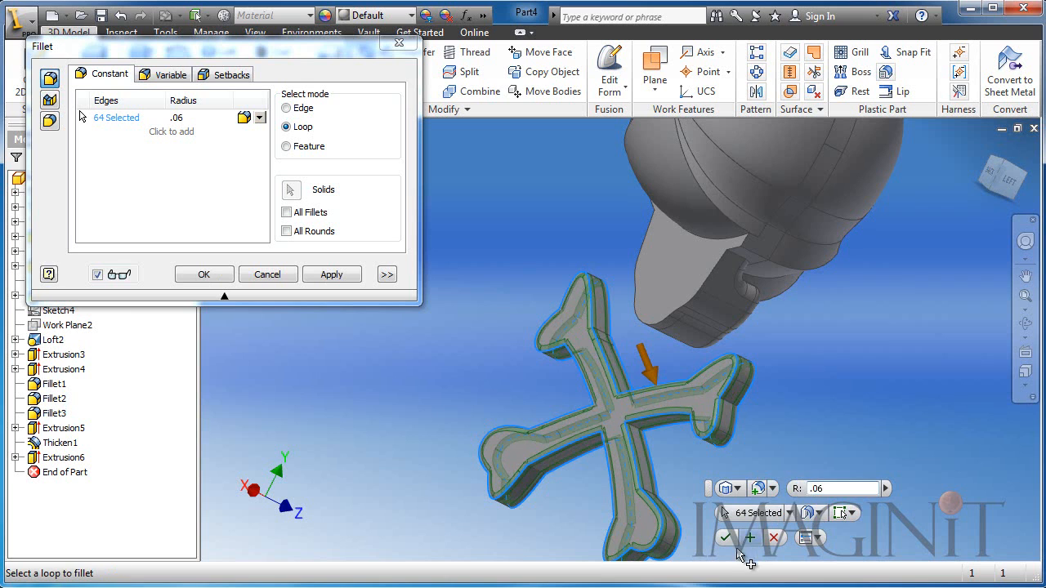
pyautogui.press('Return')
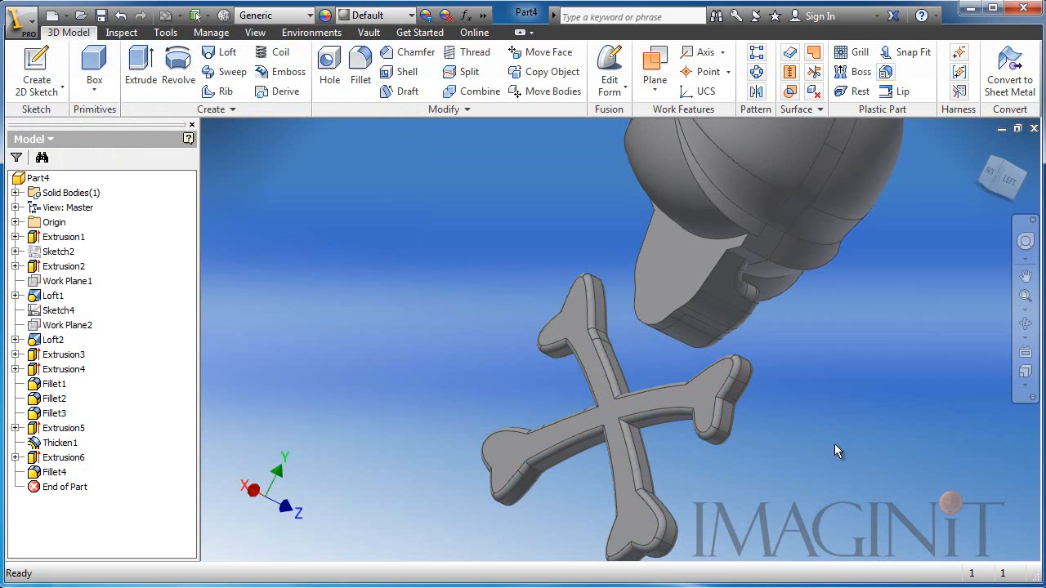
# Set the visual style to Shaded so the model displays without edges
pyautogui.keyDown('shift'); pyautogui.moveTo(834, 443); pyautogui.dragTo(676, 392, button='middle'); pyautogui.keyUp('shift')
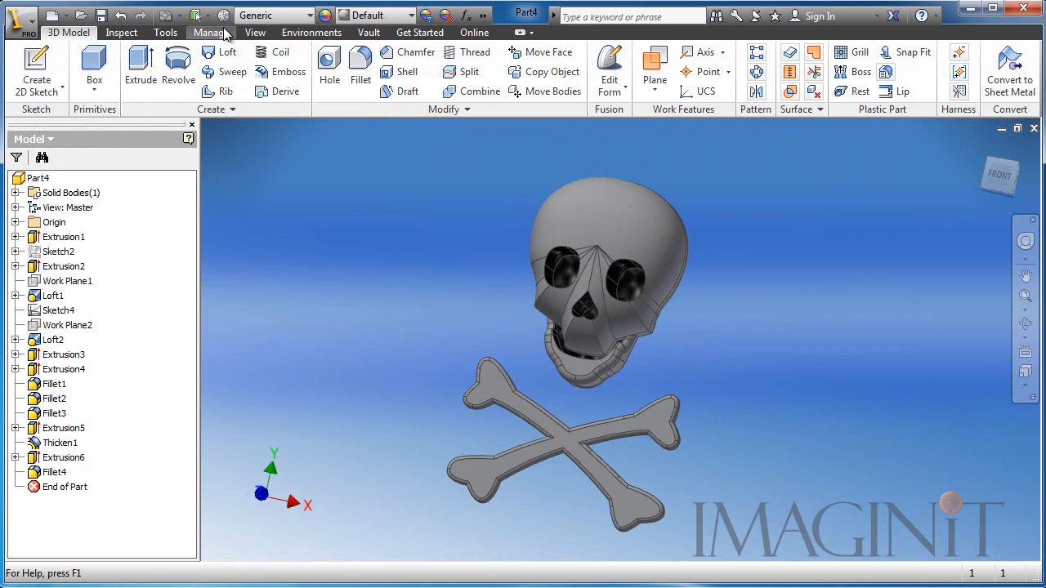
pyautogui.click(256, 32)
pyautogui.click(186, 72)
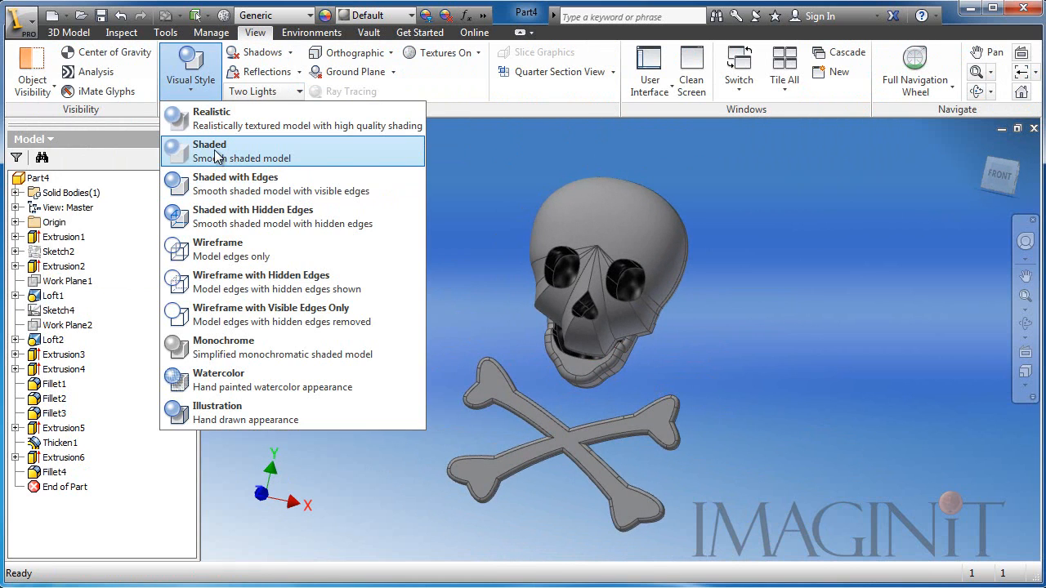
pyautogui.click(217, 155)
pyautogui.click(61, 35)
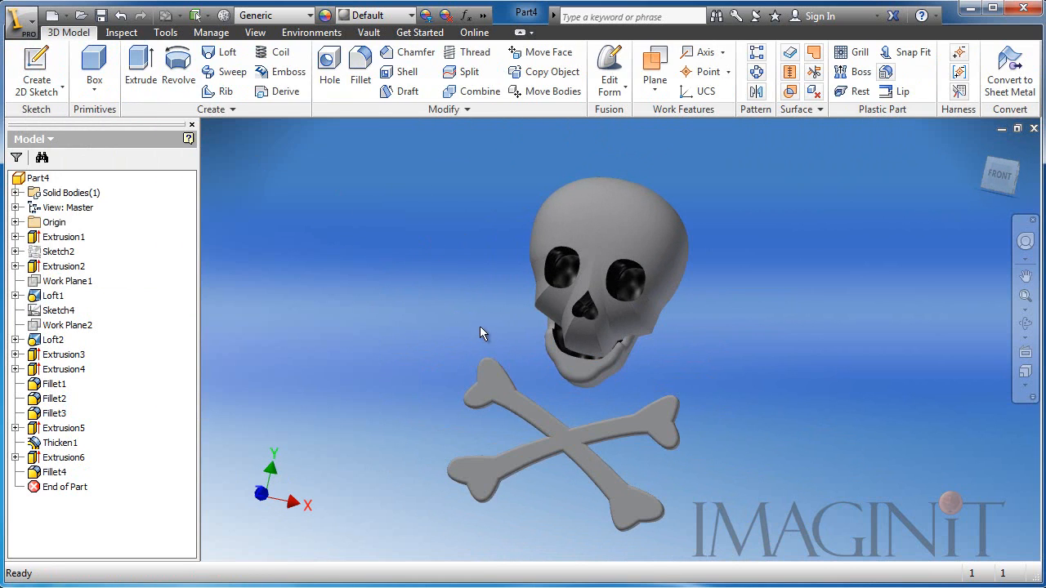
pyautogui.keyDown('shift'); pyautogui.moveTo(479, 332); pyautogui.dragTo(495, 297, button='middle'); pyautogui.keyUp('shift')
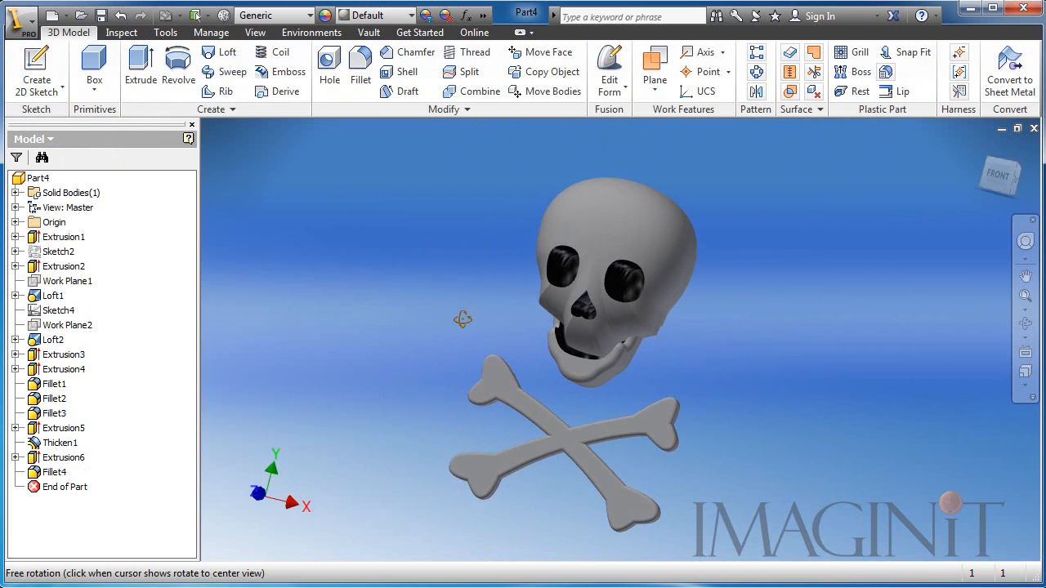
# Apply the Diamond Plate appearance to the whole part
pyautogui.click(360, 18)
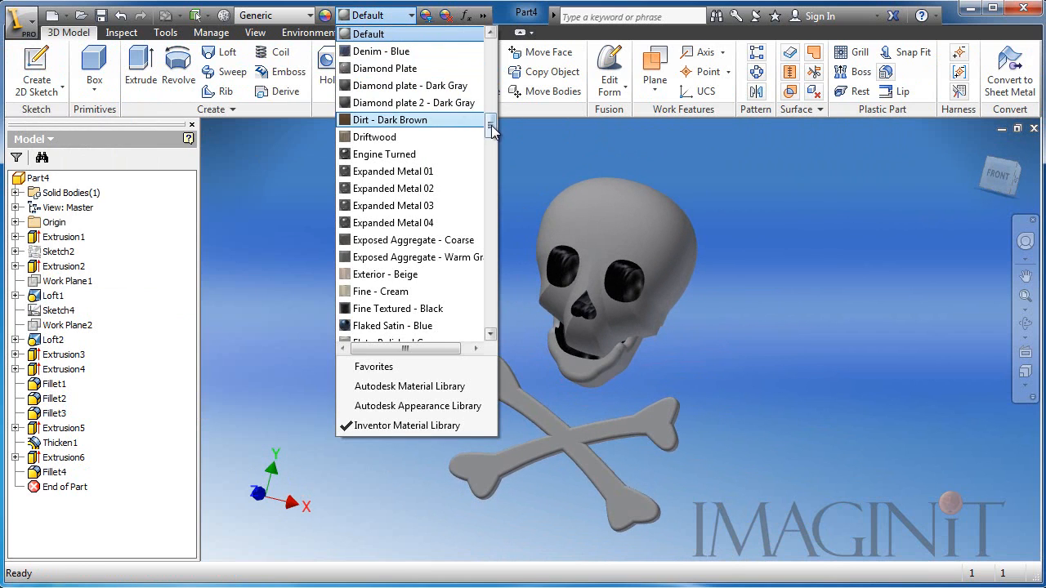
pyautogui.moveTo(491, 128)
pyautogui.mouseDown()
pyautogui.moveTo(491, 52)
pyautogui.moveTo(497, 123)
pyautogui.mouseUp()
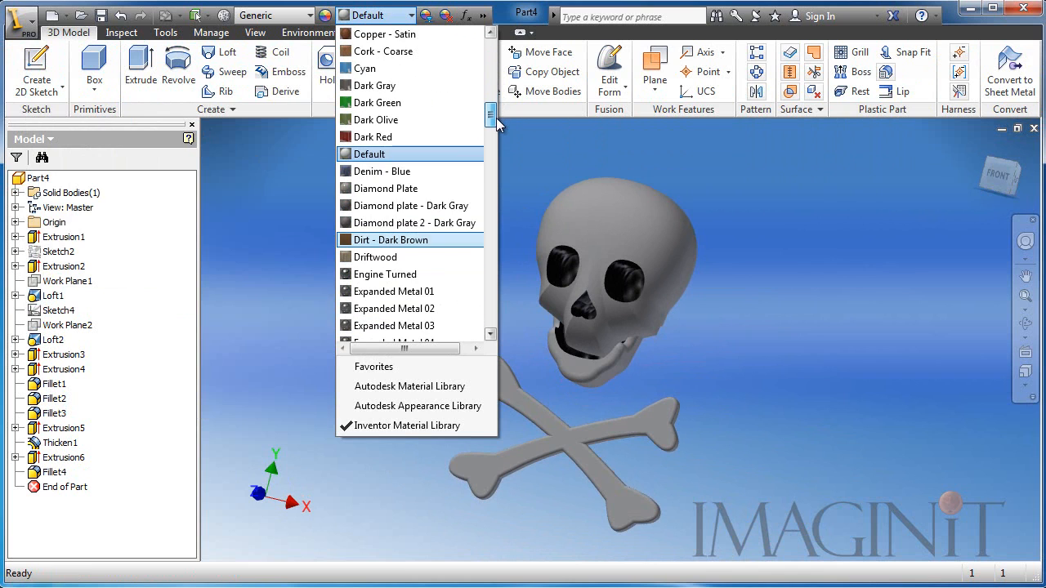
pyautogui.click(430, 188)
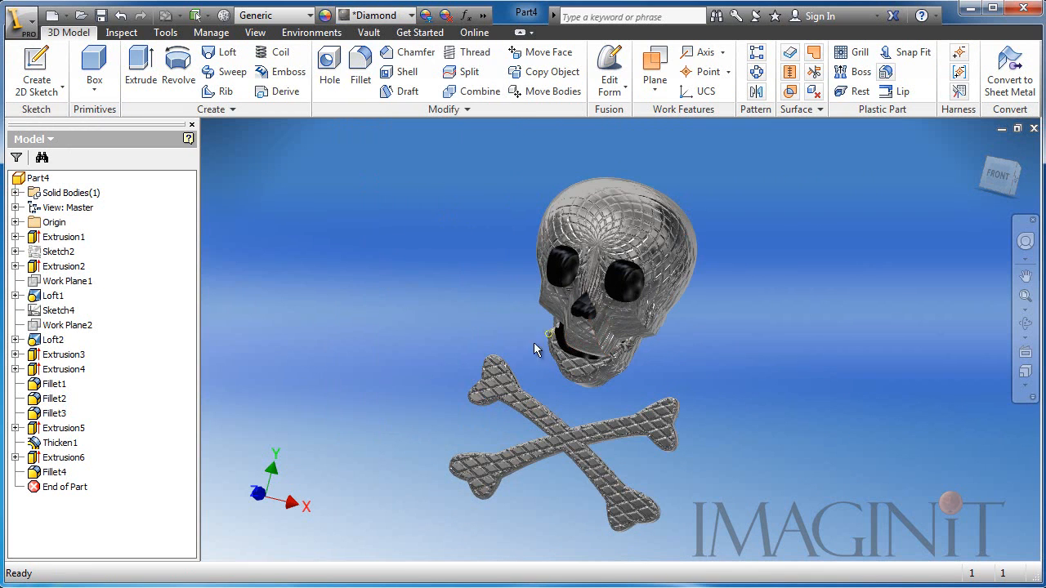
pyautogui.moveTo(431, 340)
pyautogui.keyDown('shift'); pyautogui.mouseDown(button='middle')
pyautogui.moveTo(478, 334)
pyautogui.moveTo(479, 349)
pyautogui.moveTo(431, 346)
pyautogui.mouseUp(button='middle'); pyautogui.keyUp('shift')
# Turn on shadows and reflections for the model display
pyautogui.click(256, 34)
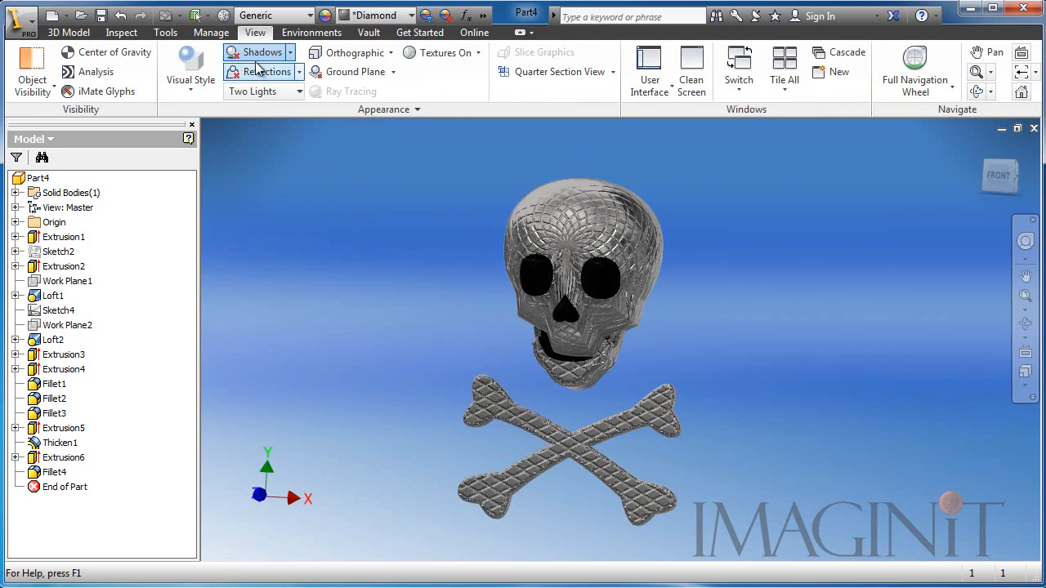
pyautogui.click(262, 71)
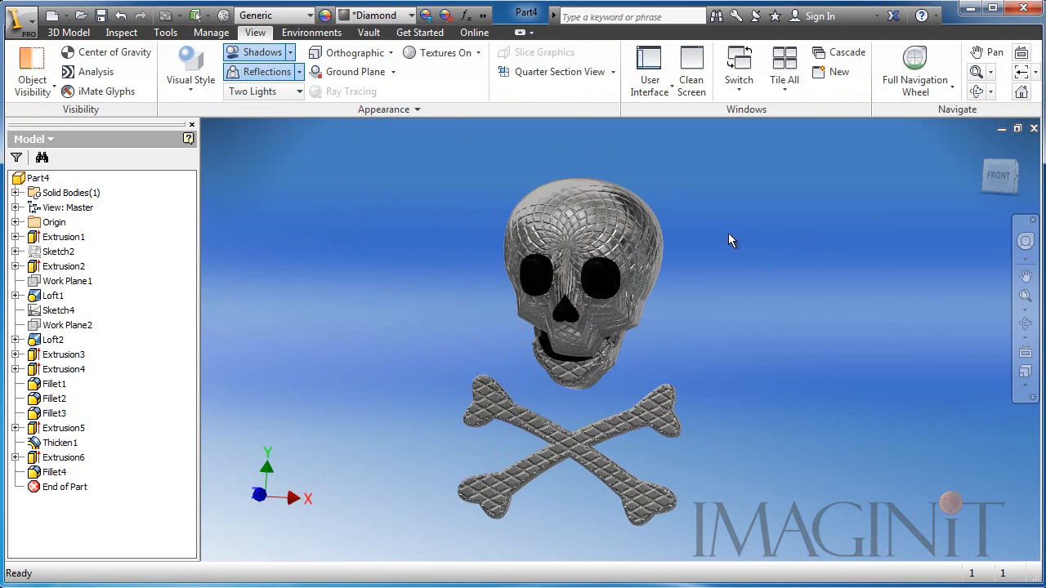
pyautogui.keyDown('shift'); pyautogui.moveTo(728, 233); pyautogui.dragTo(731, 294, button='middle'); pyautogui.keyUp('shift')
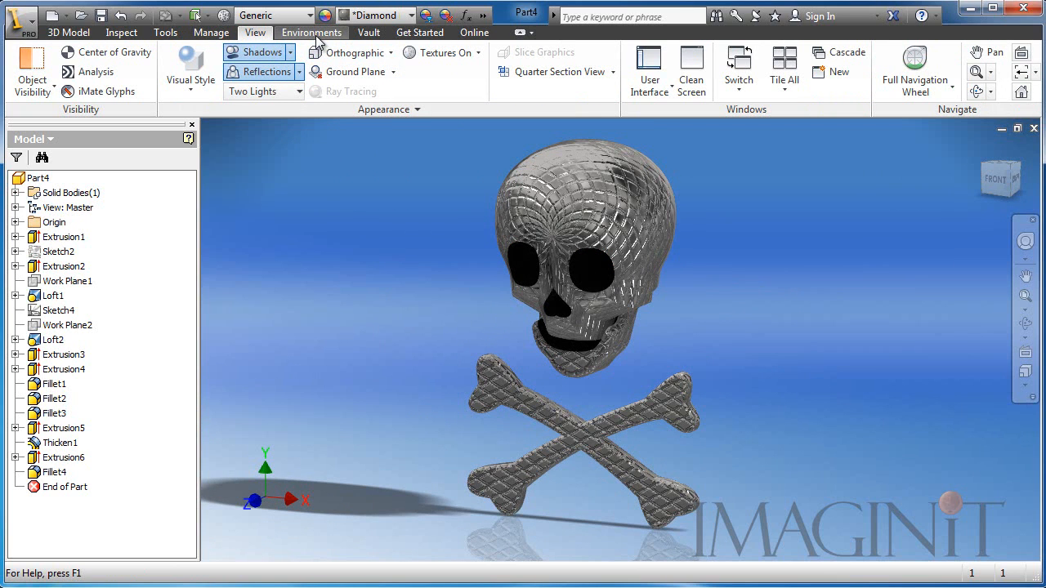
# Replace the graphics window's background image with Happy Halloween3.jpg from the Backgrounds folder in the application color options
pyautogui.click(173, 35)
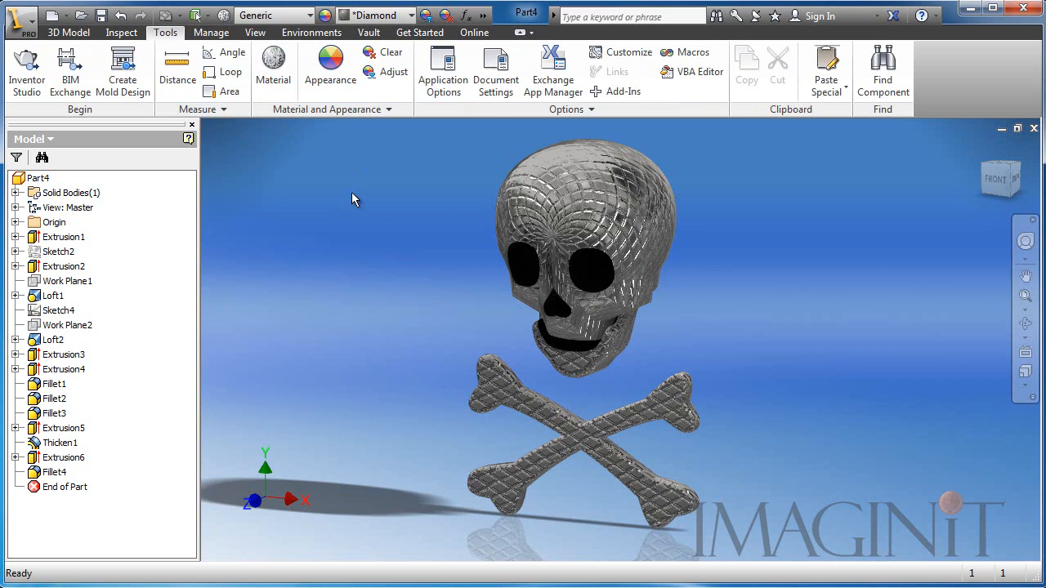
pyautogui.click(443, 80)
pyautogui.click(551, 29)
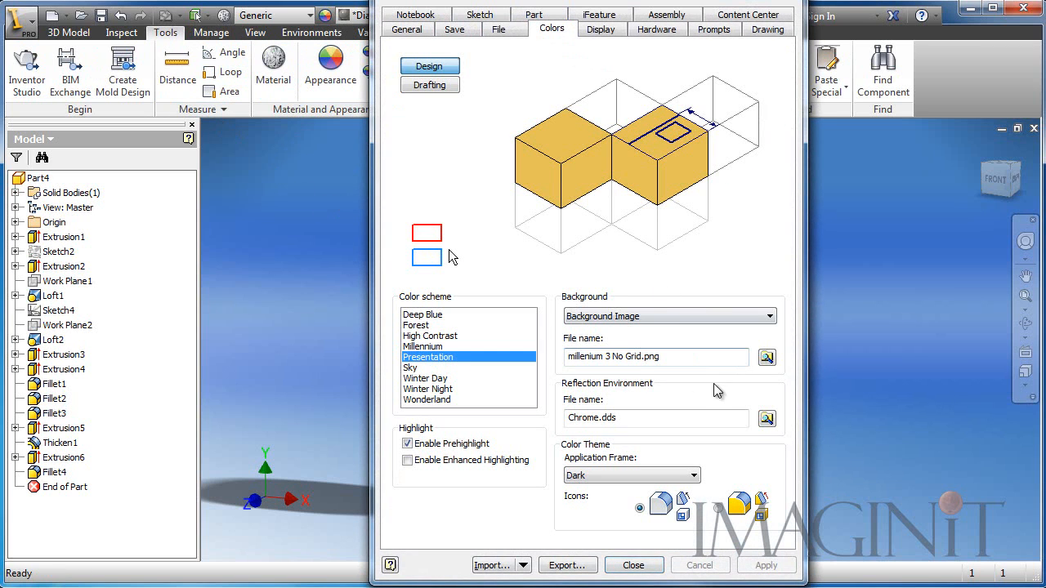
pyautogui.click(766, 360)
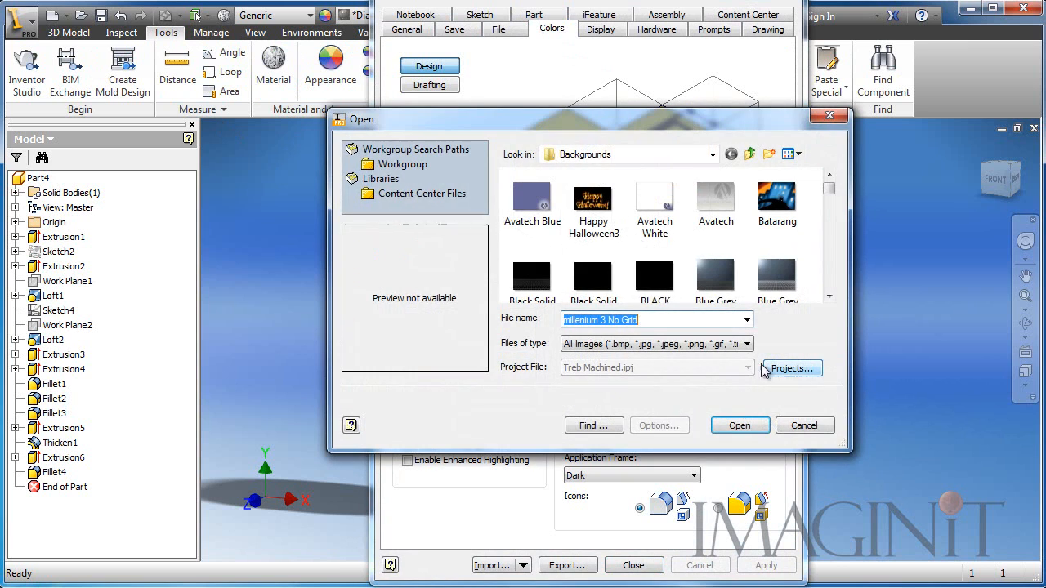
pyautogui.click(573, 229)
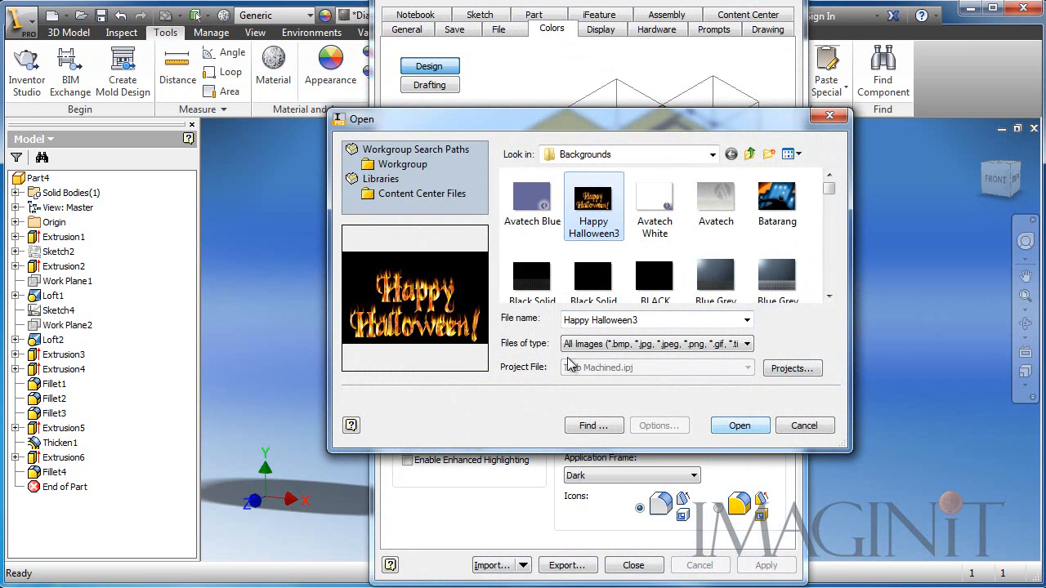
pyautogui.click(739, 426)
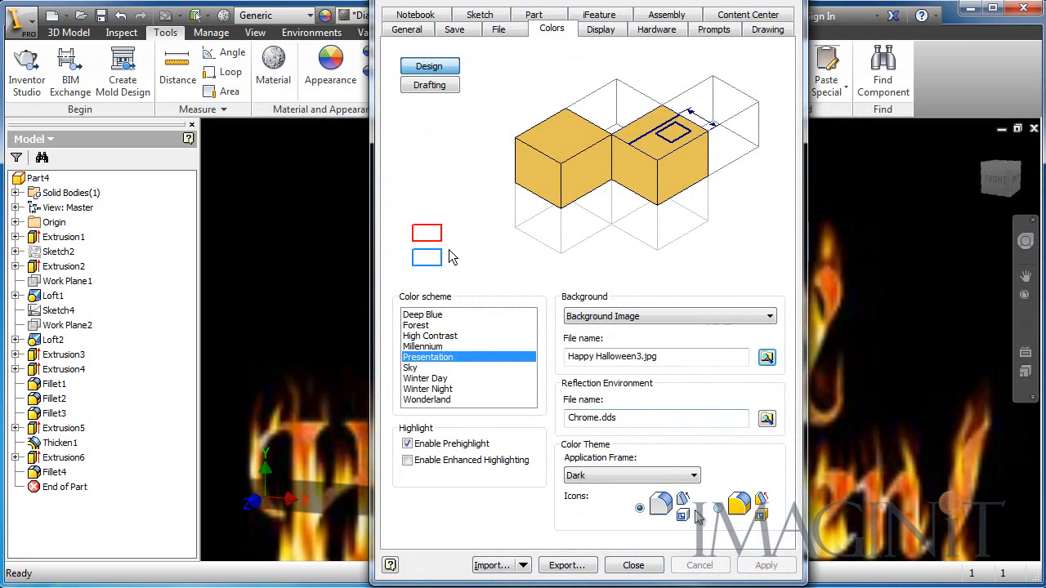
pyautogui.click(636, 567)
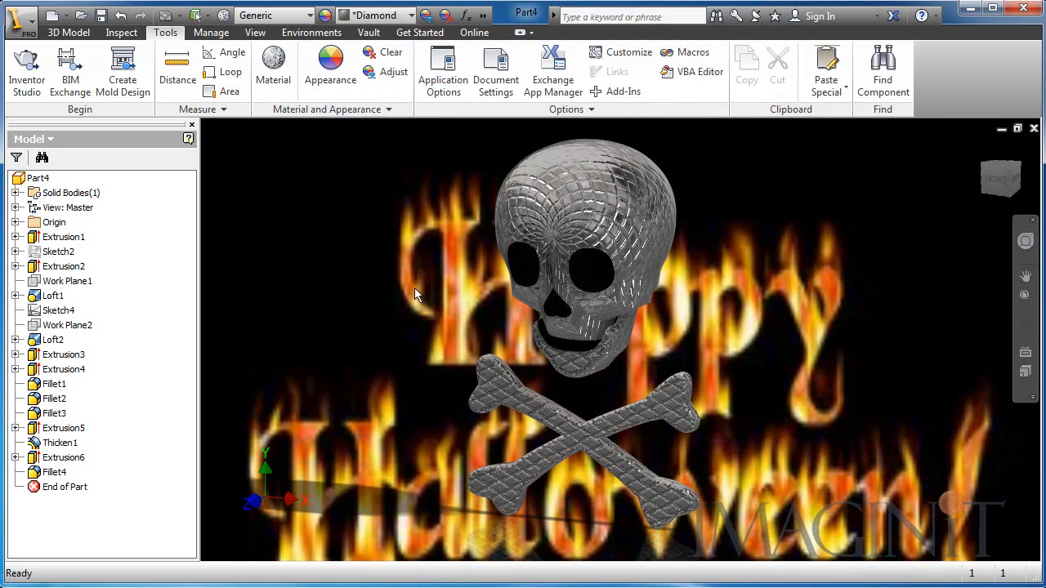
pyautogui.press('F2')
pyautogui.moveTo(385, 295); pyautogui.dragTo(621, 287)
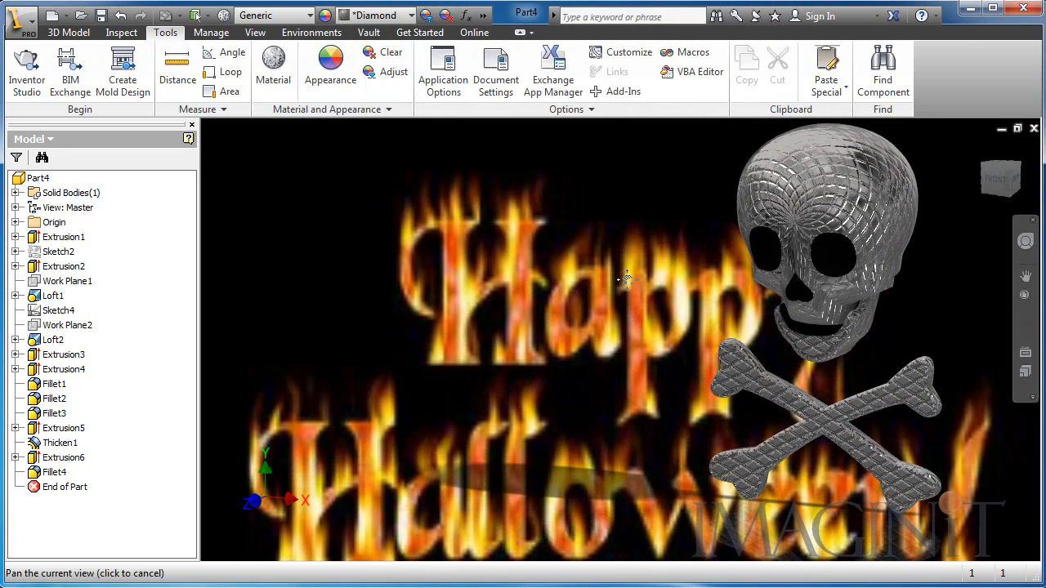